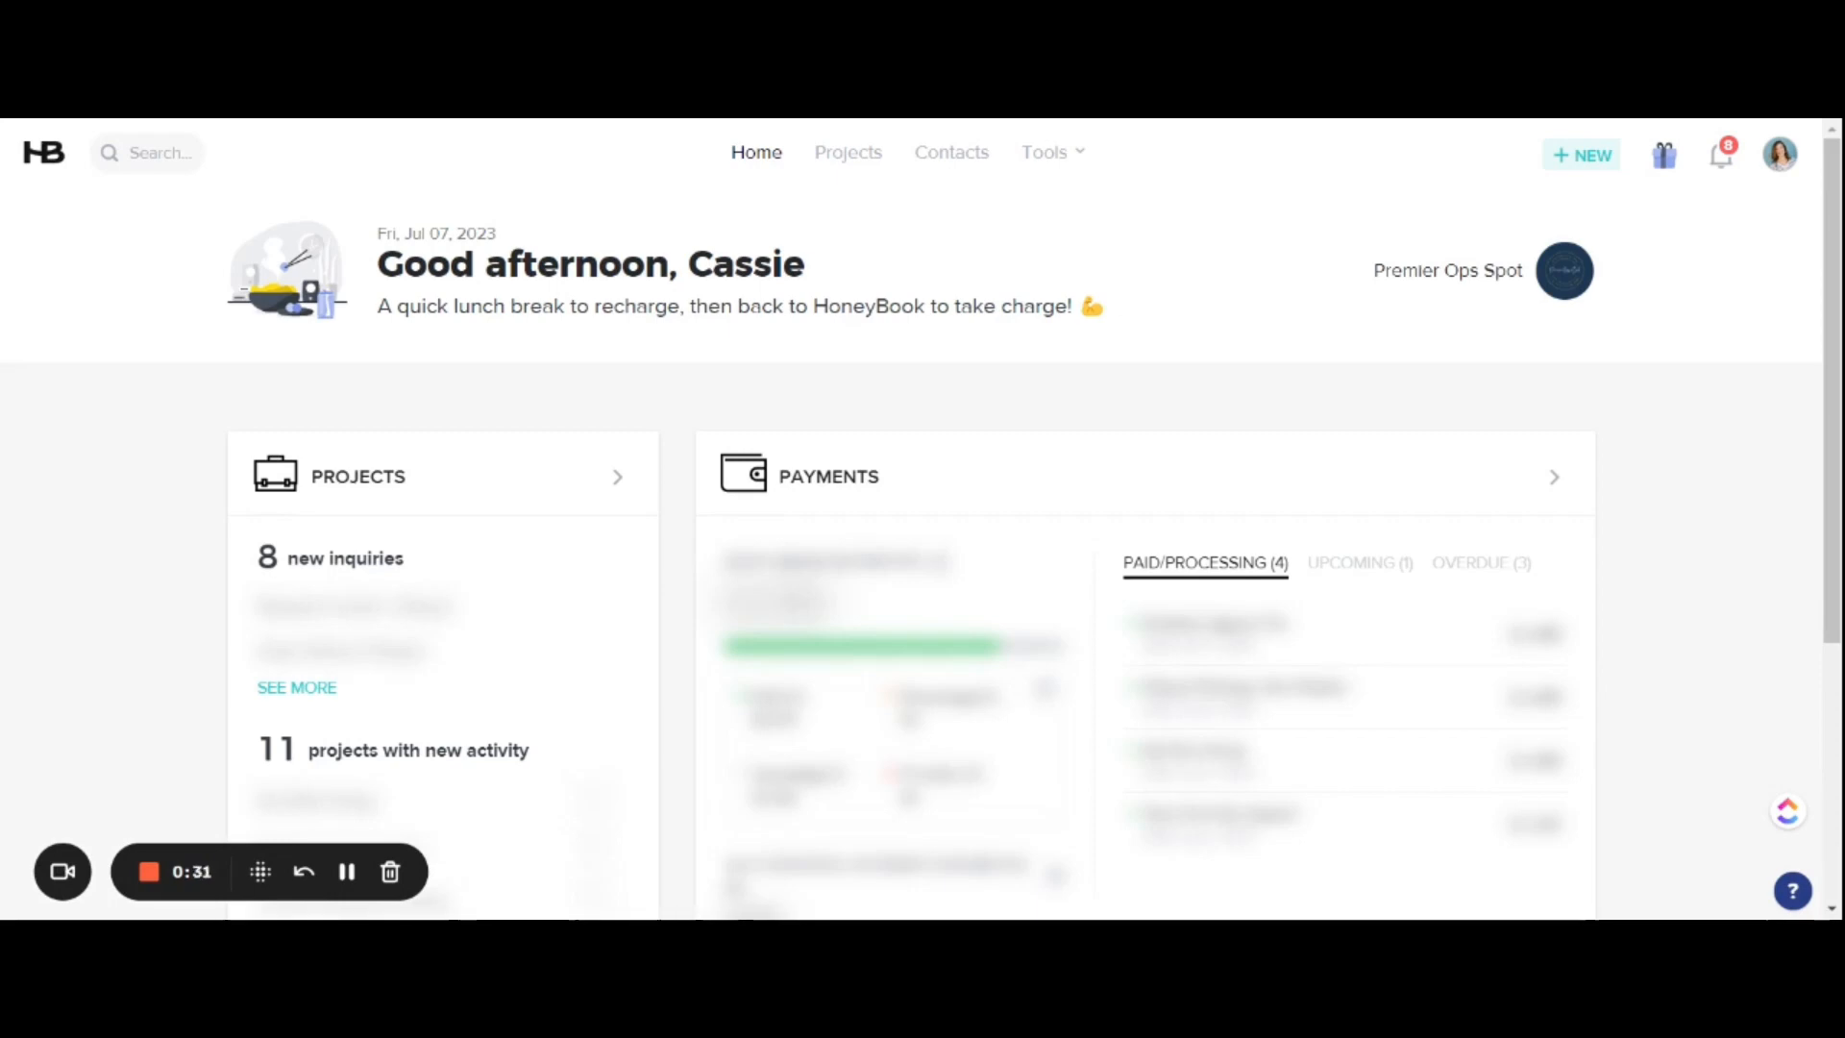
# Step: Open the contact form editor and switch to the Premier Ops Support Questionnaire form
pyautogui.click(1066, 156)
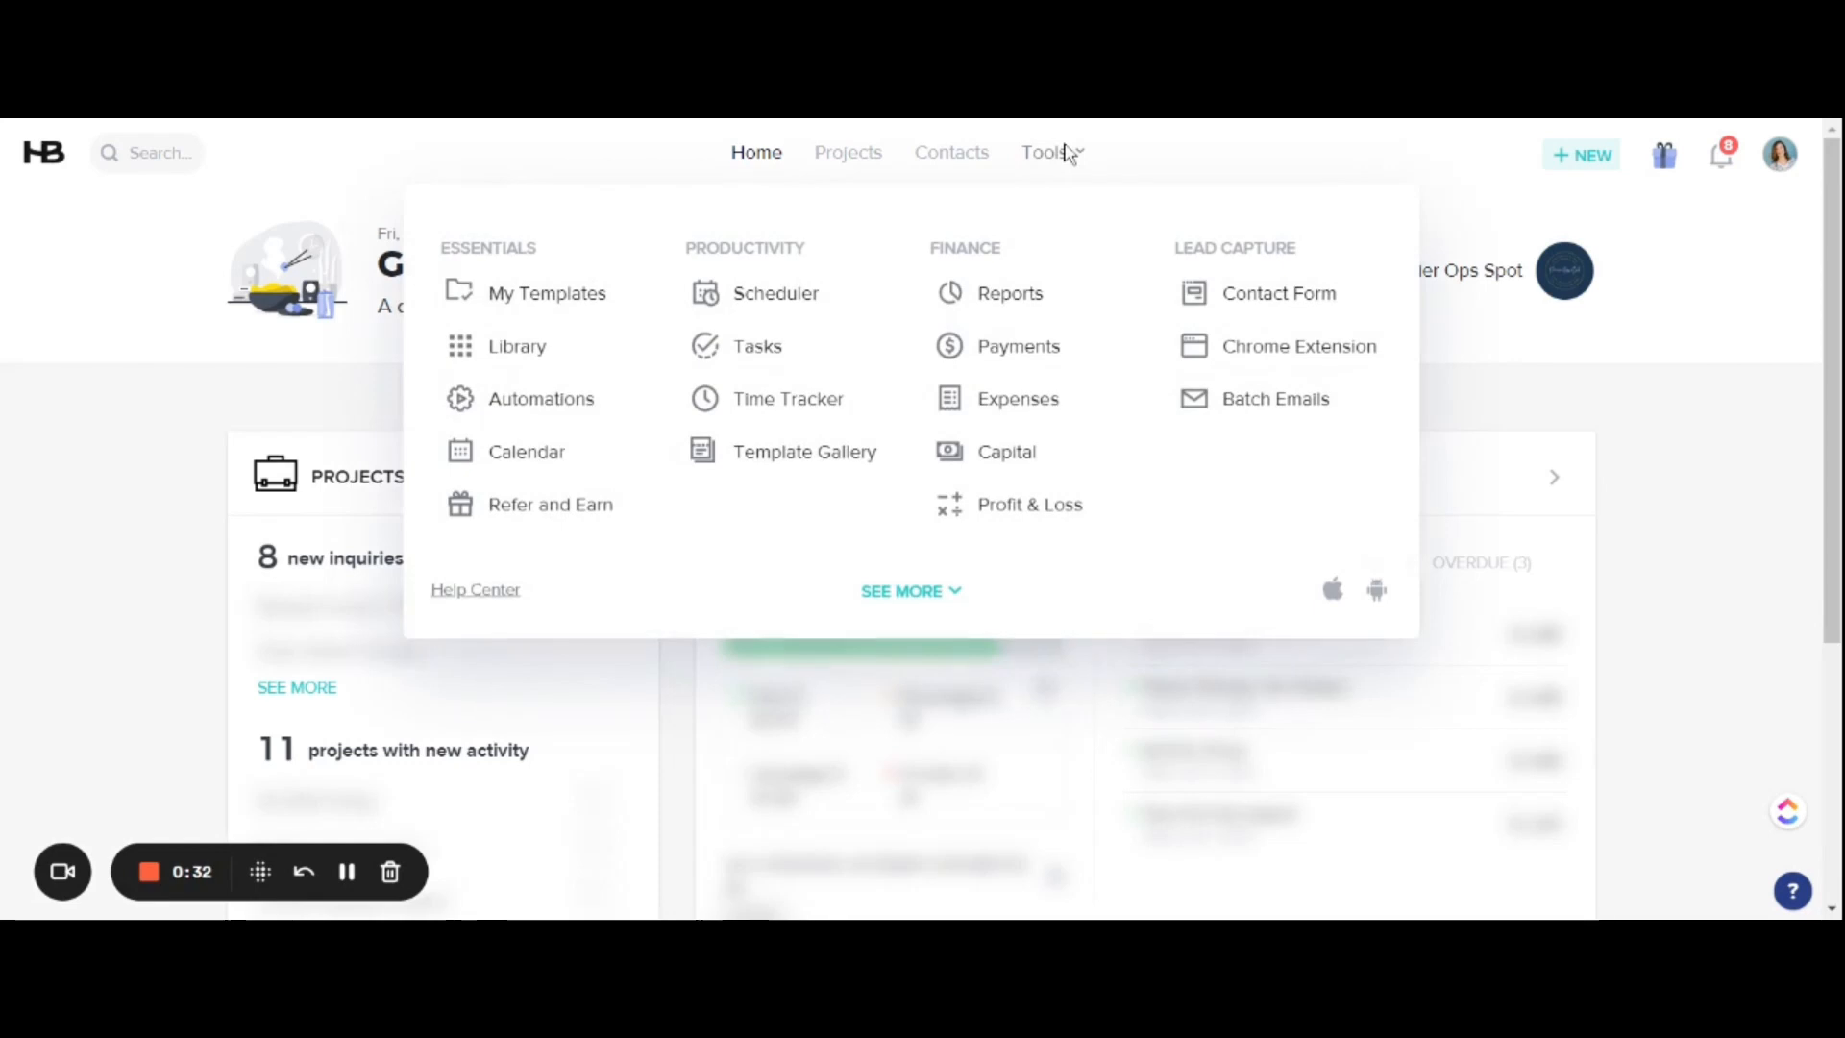
pyautogui.click(1225, 306)
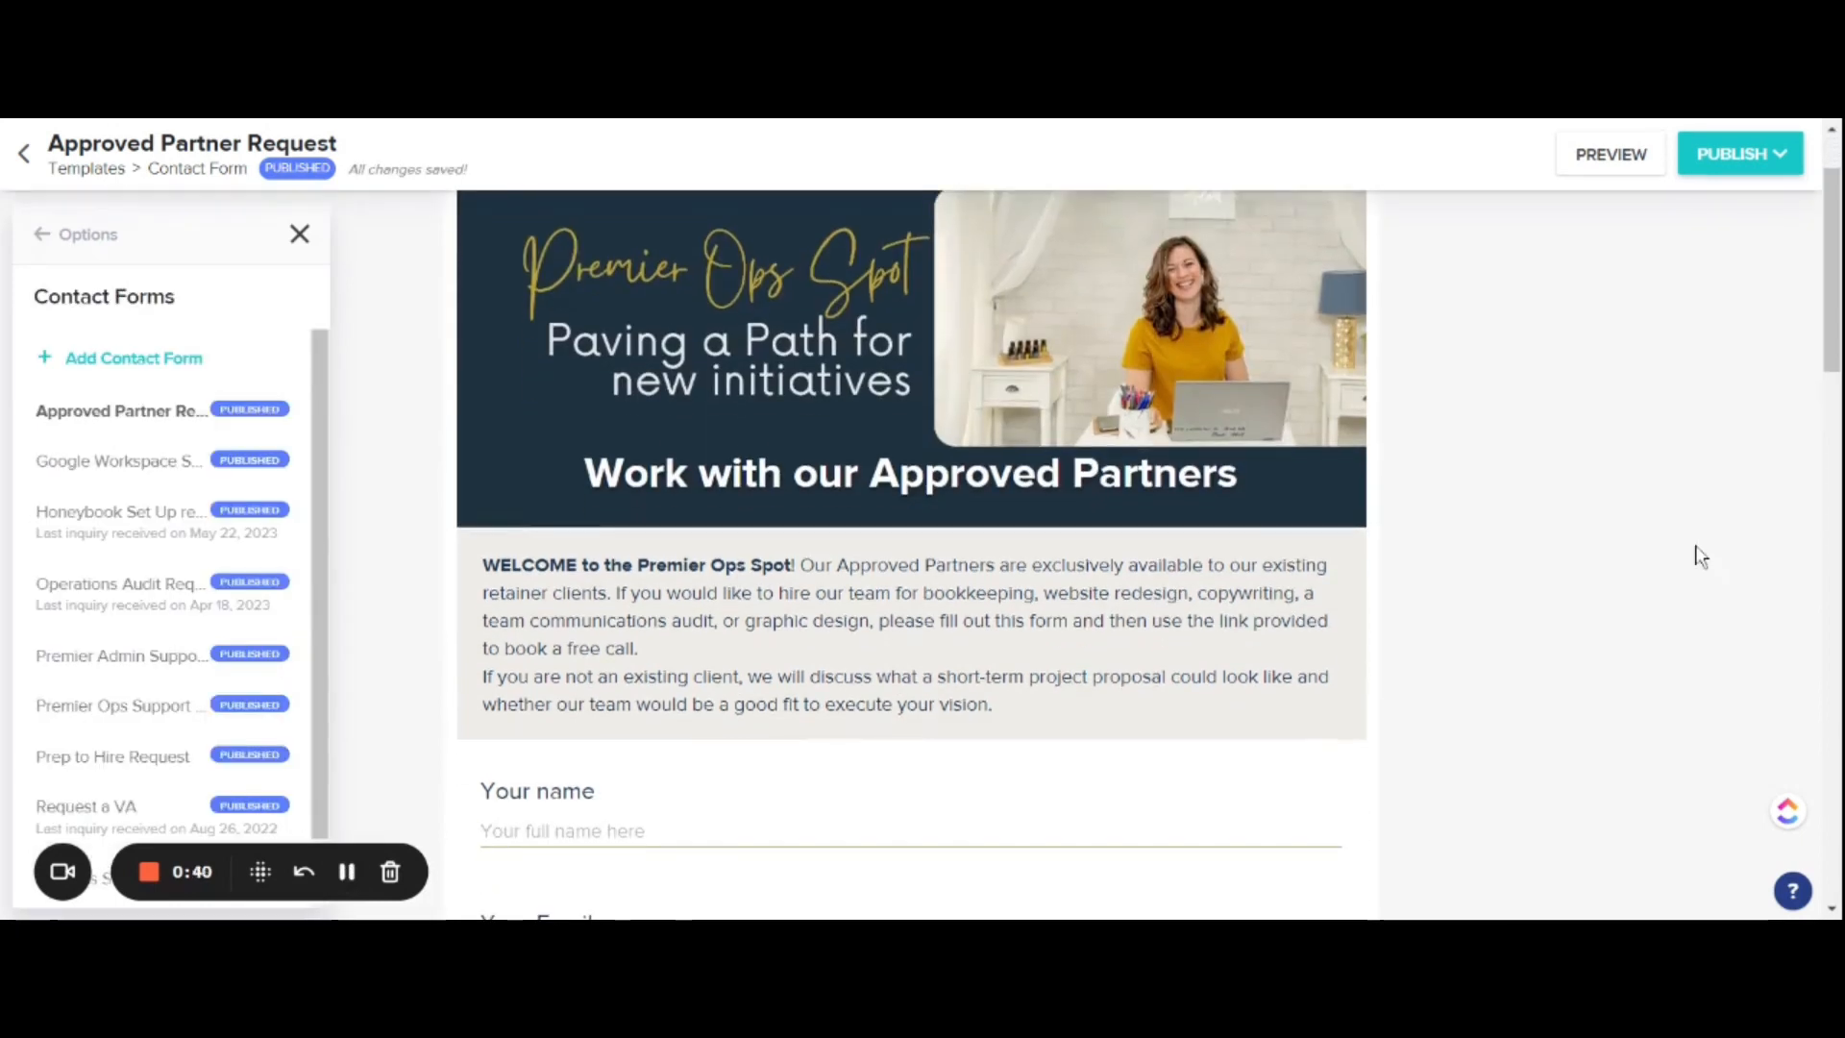
pyautogui.scroll(-2, 1699, 556)
pyautogui.scroll(2, 1699, 556)
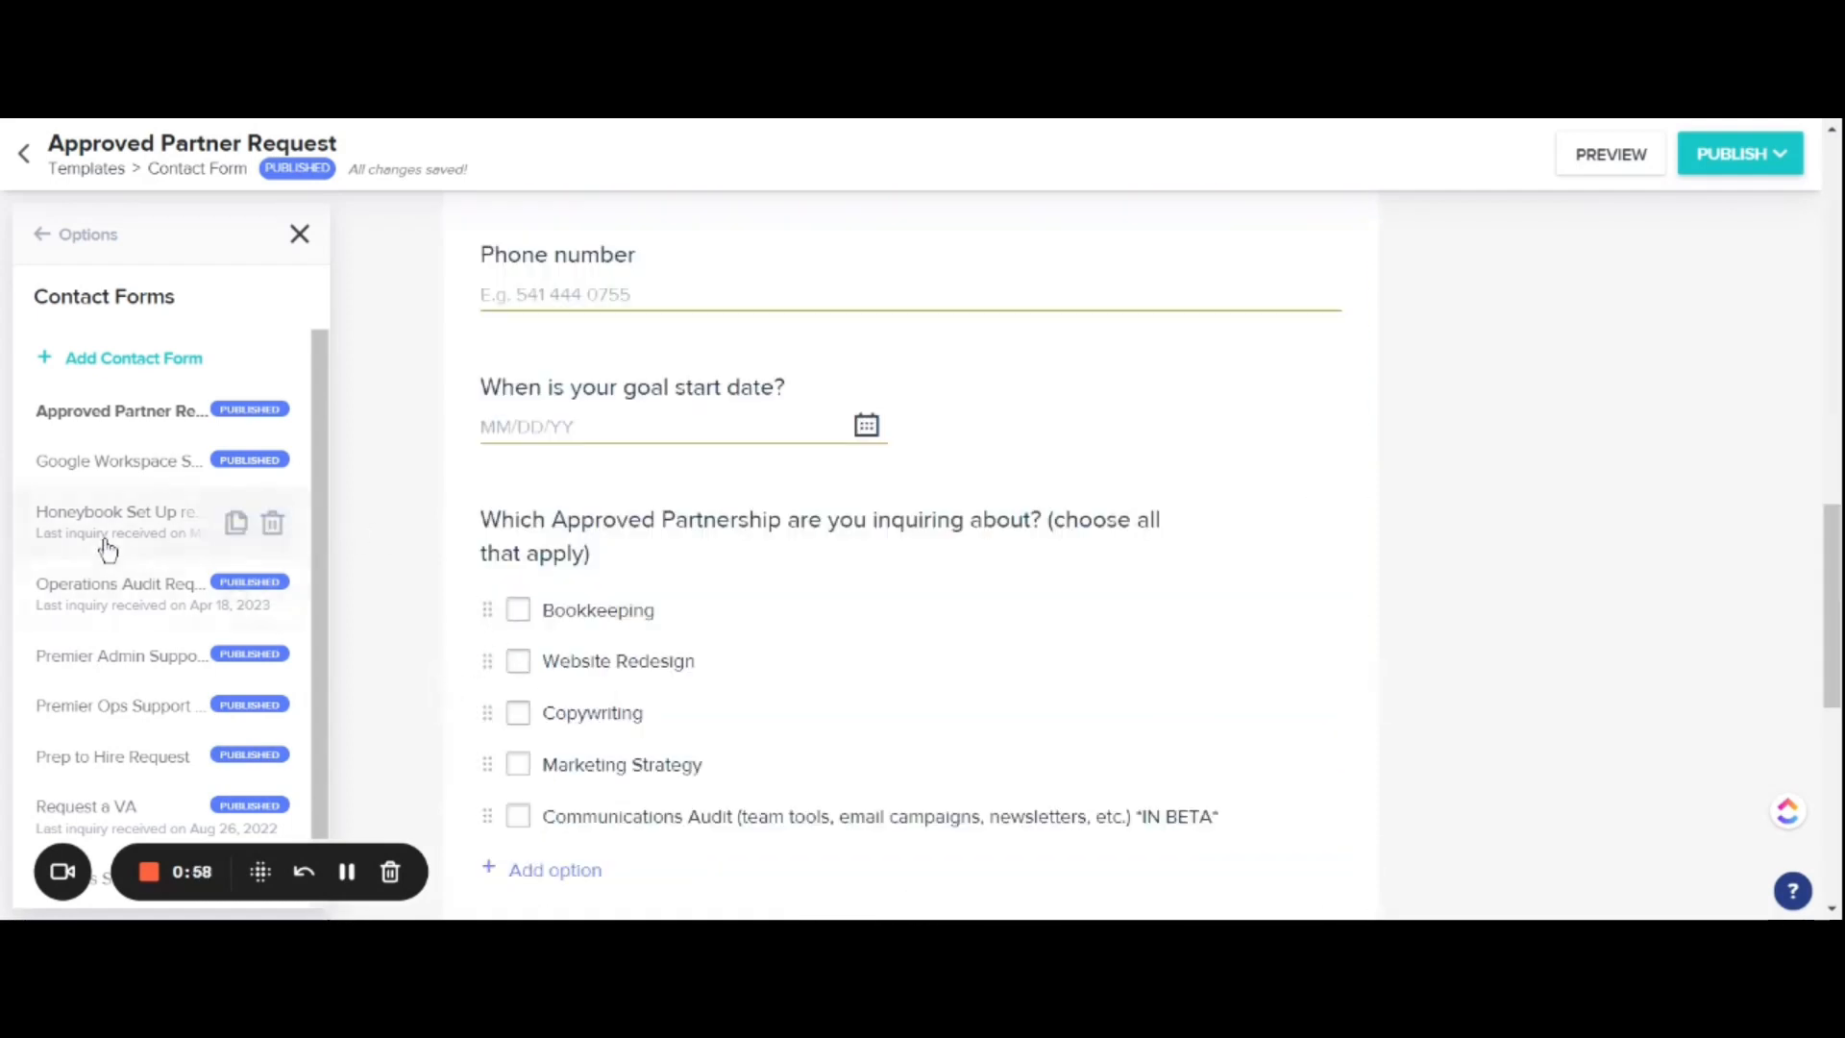
pyautogui.click(130, 715)
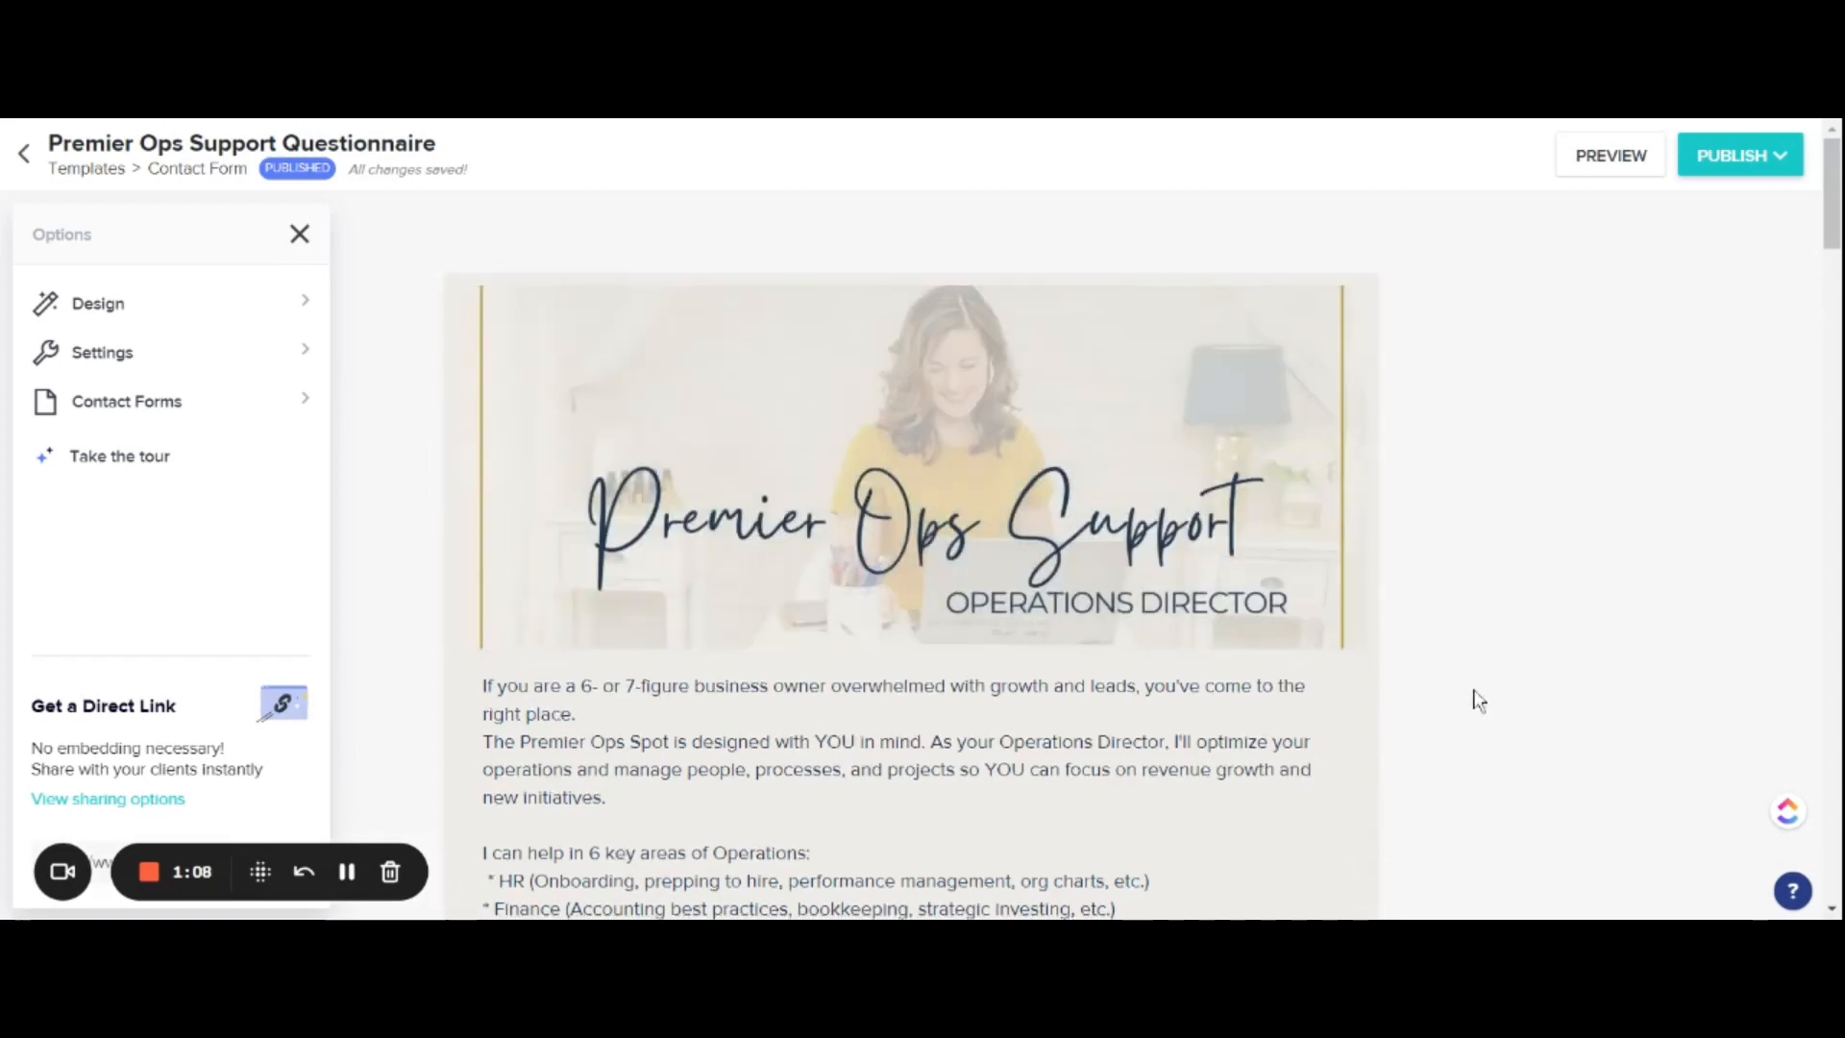
# Step: Review the questionnaire's header image, introductory text and first contact questions
pyautogui.scroll(-3, 1474, 701)
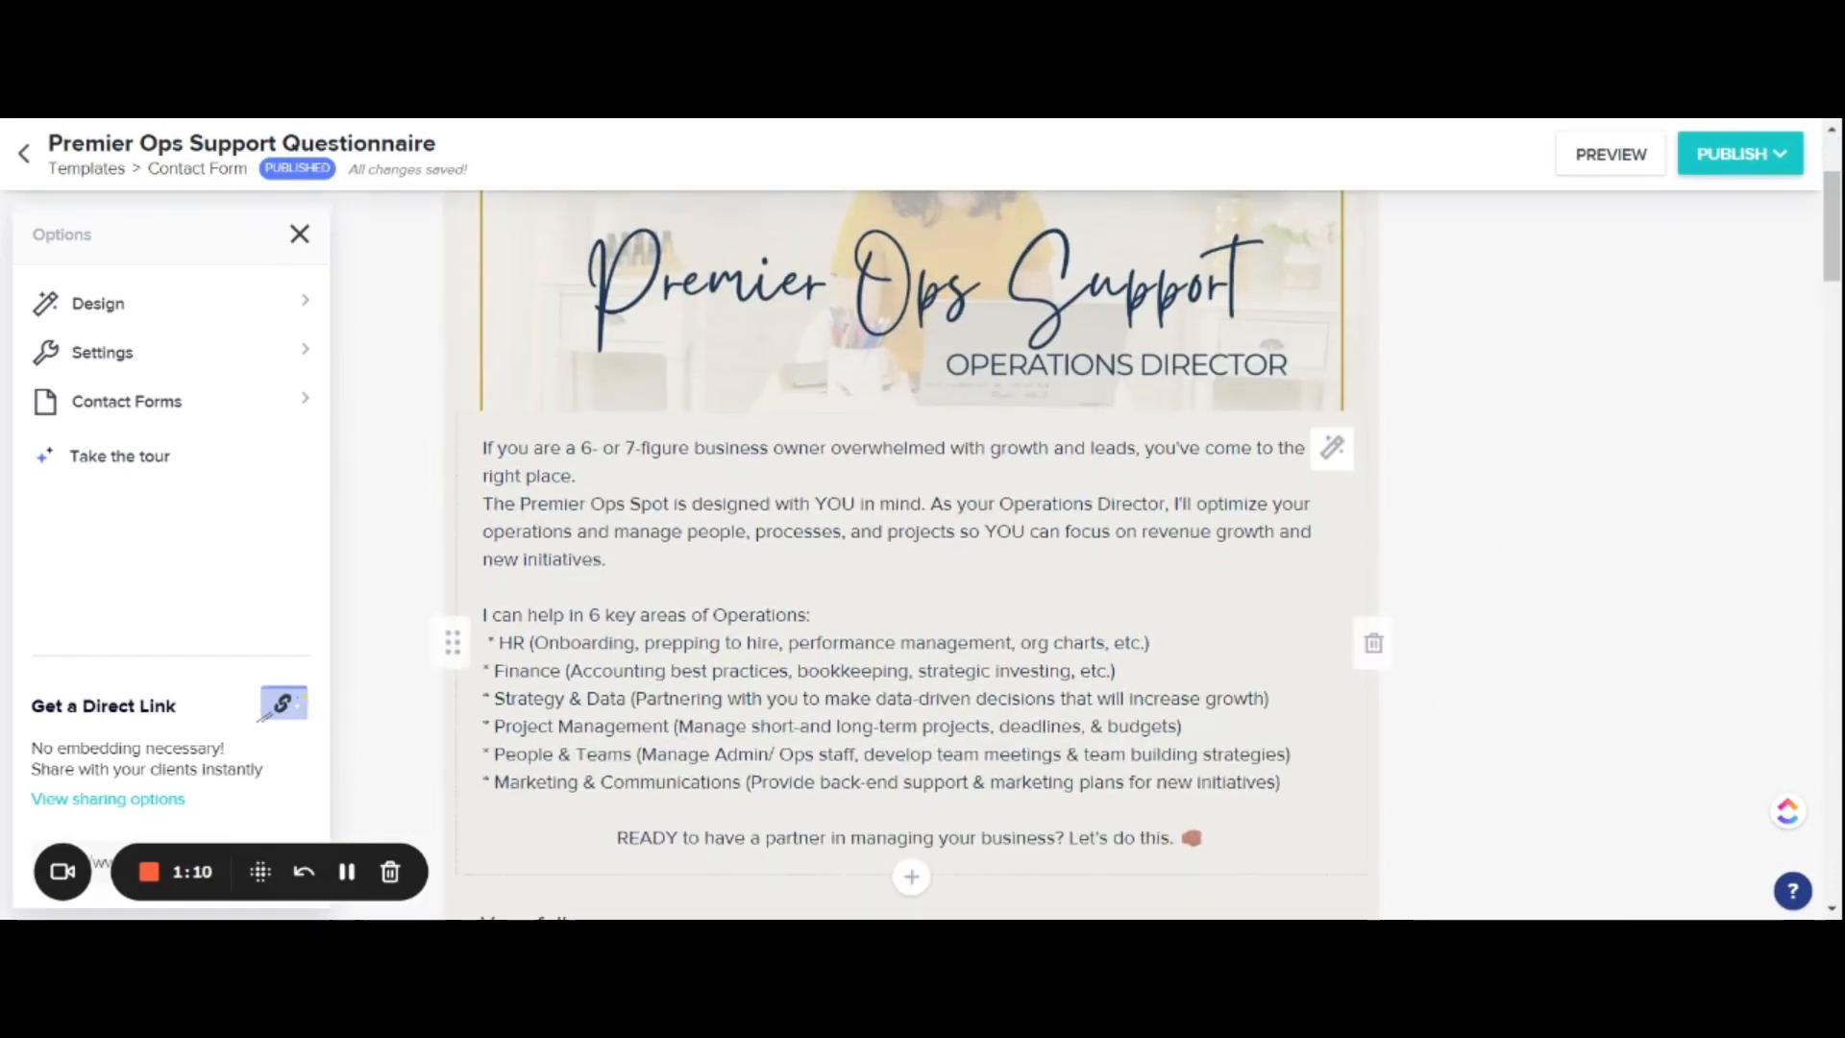
pyautogui.scroll(-1, 1451, 524)
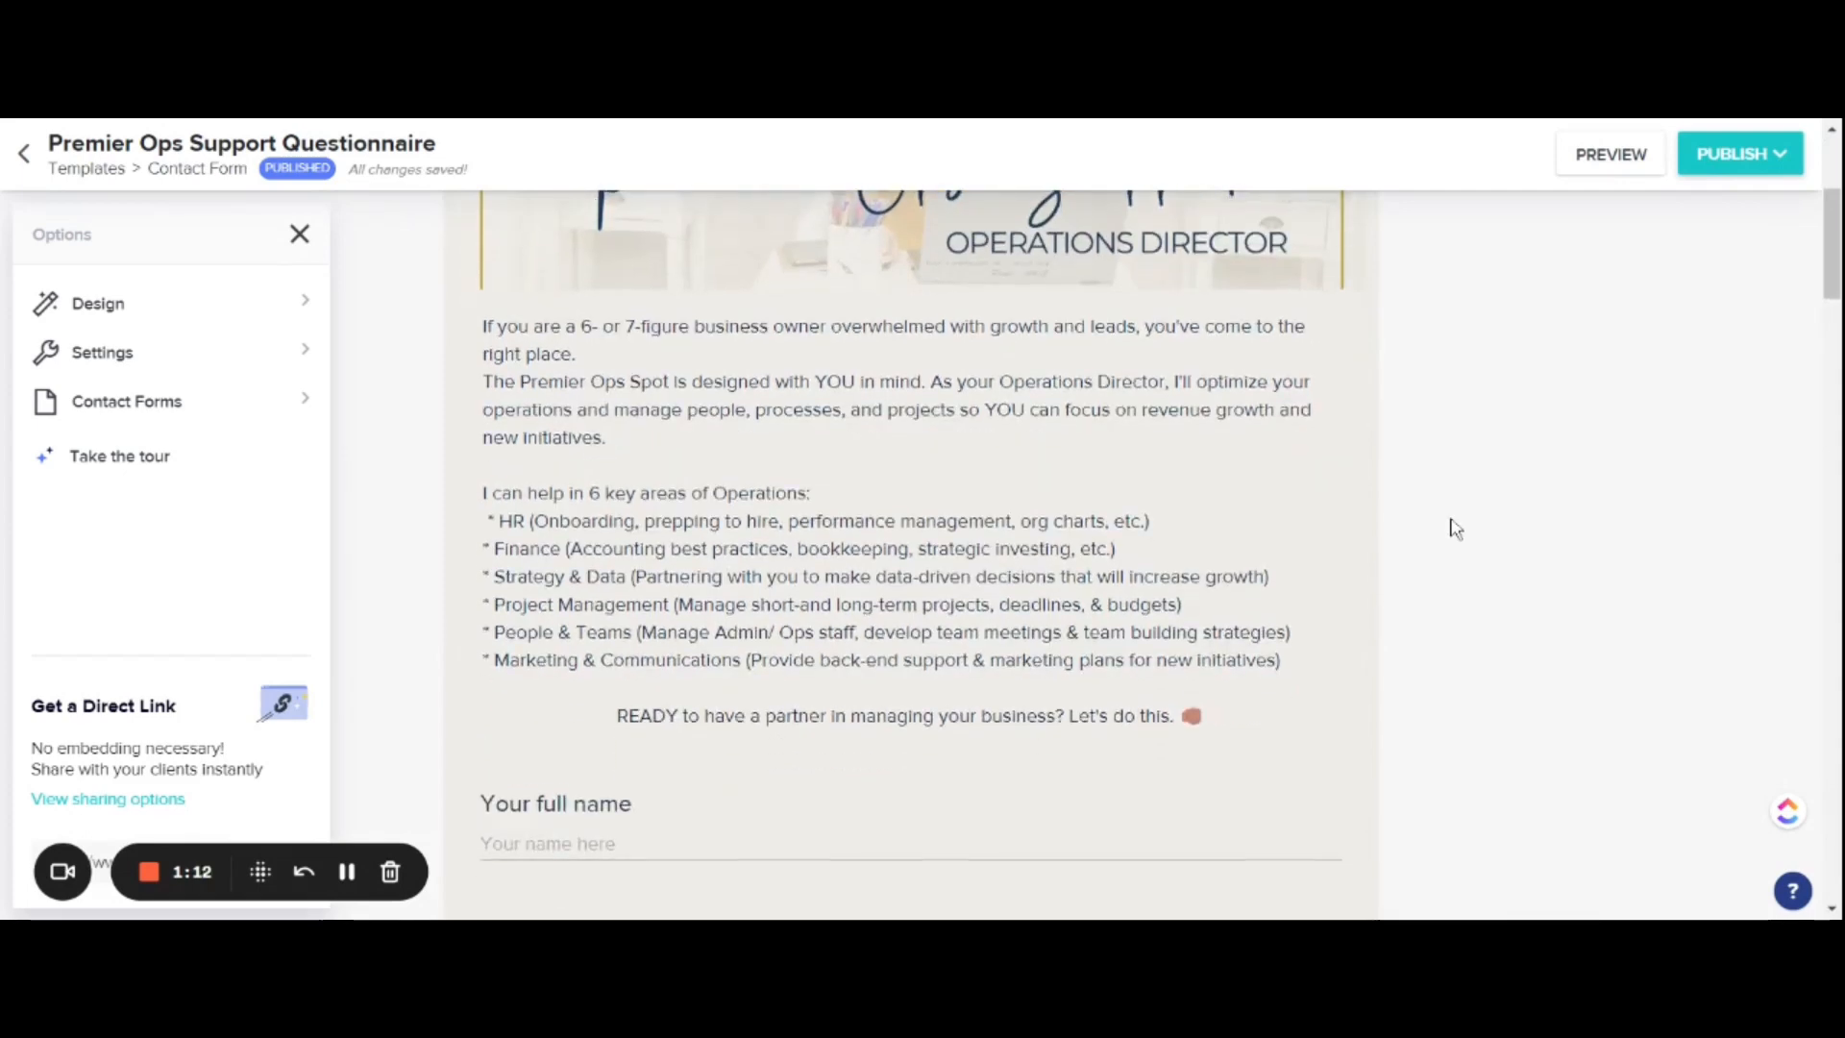
pyautogui.scroll(5, 1454, 526)
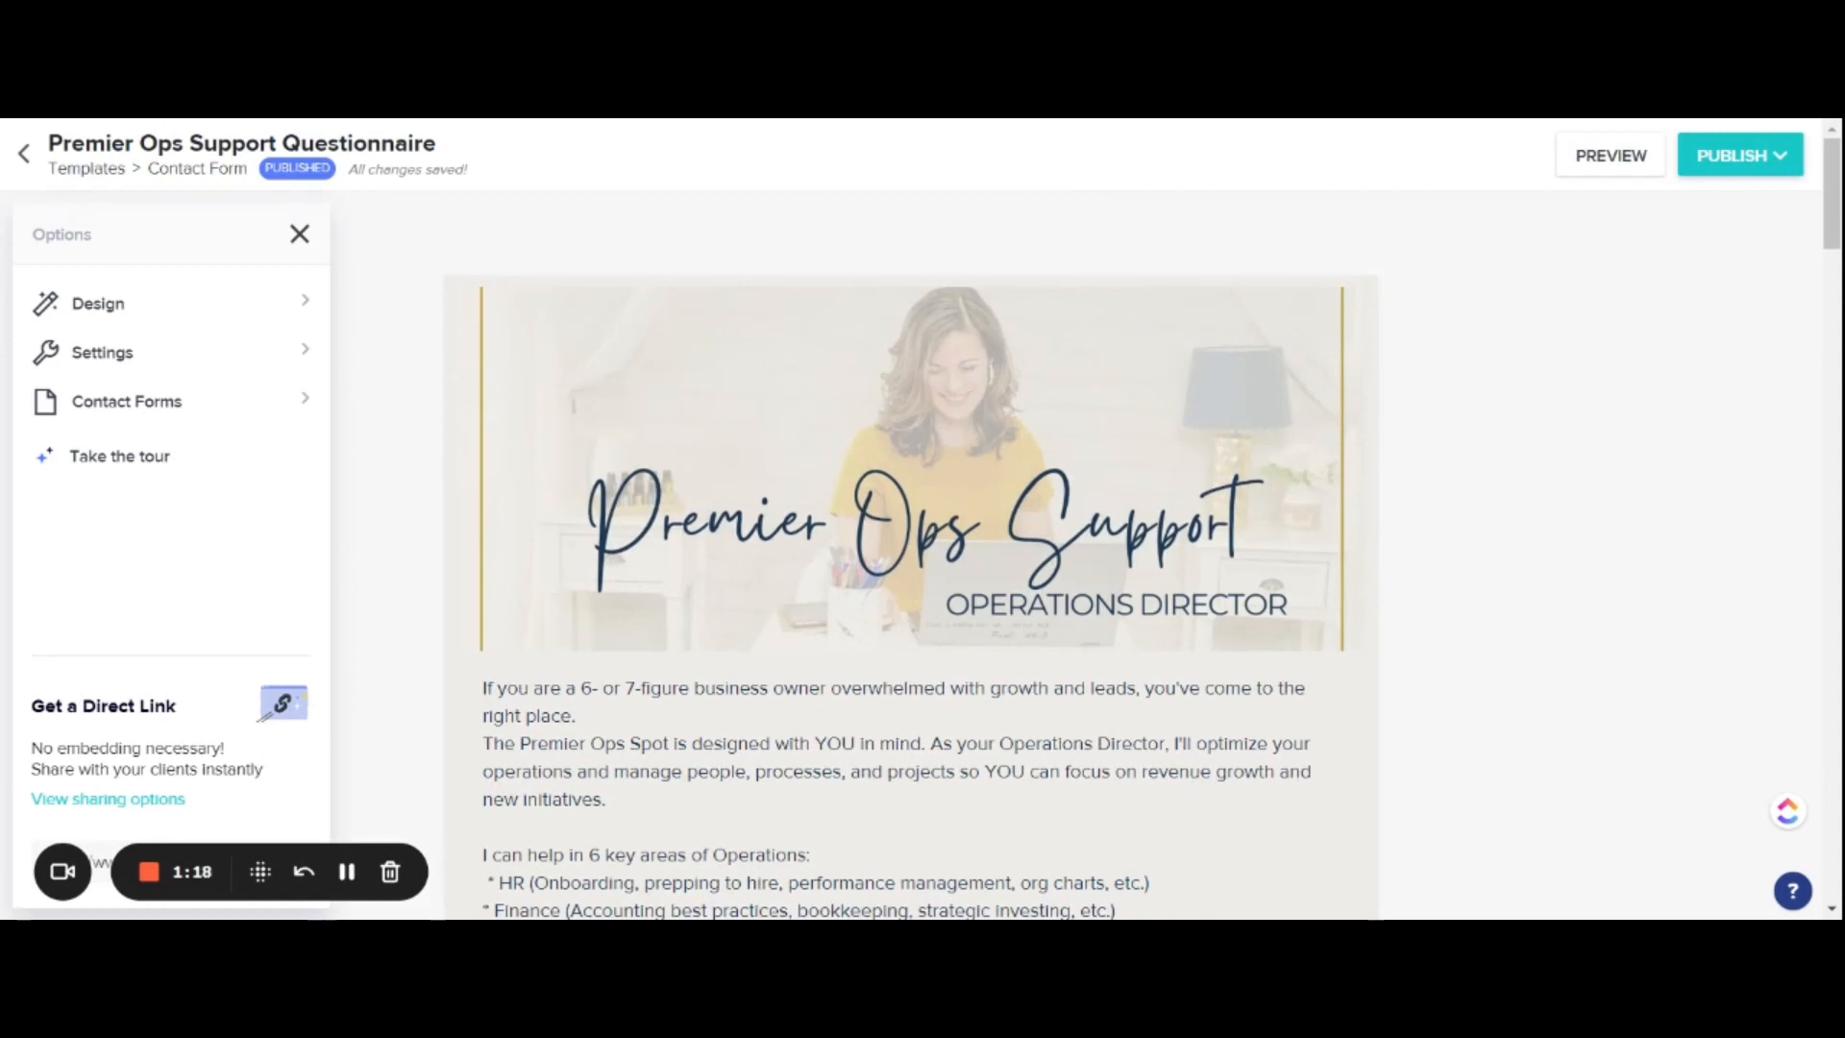
pyautogui.scroll(-1, 1454, 527)
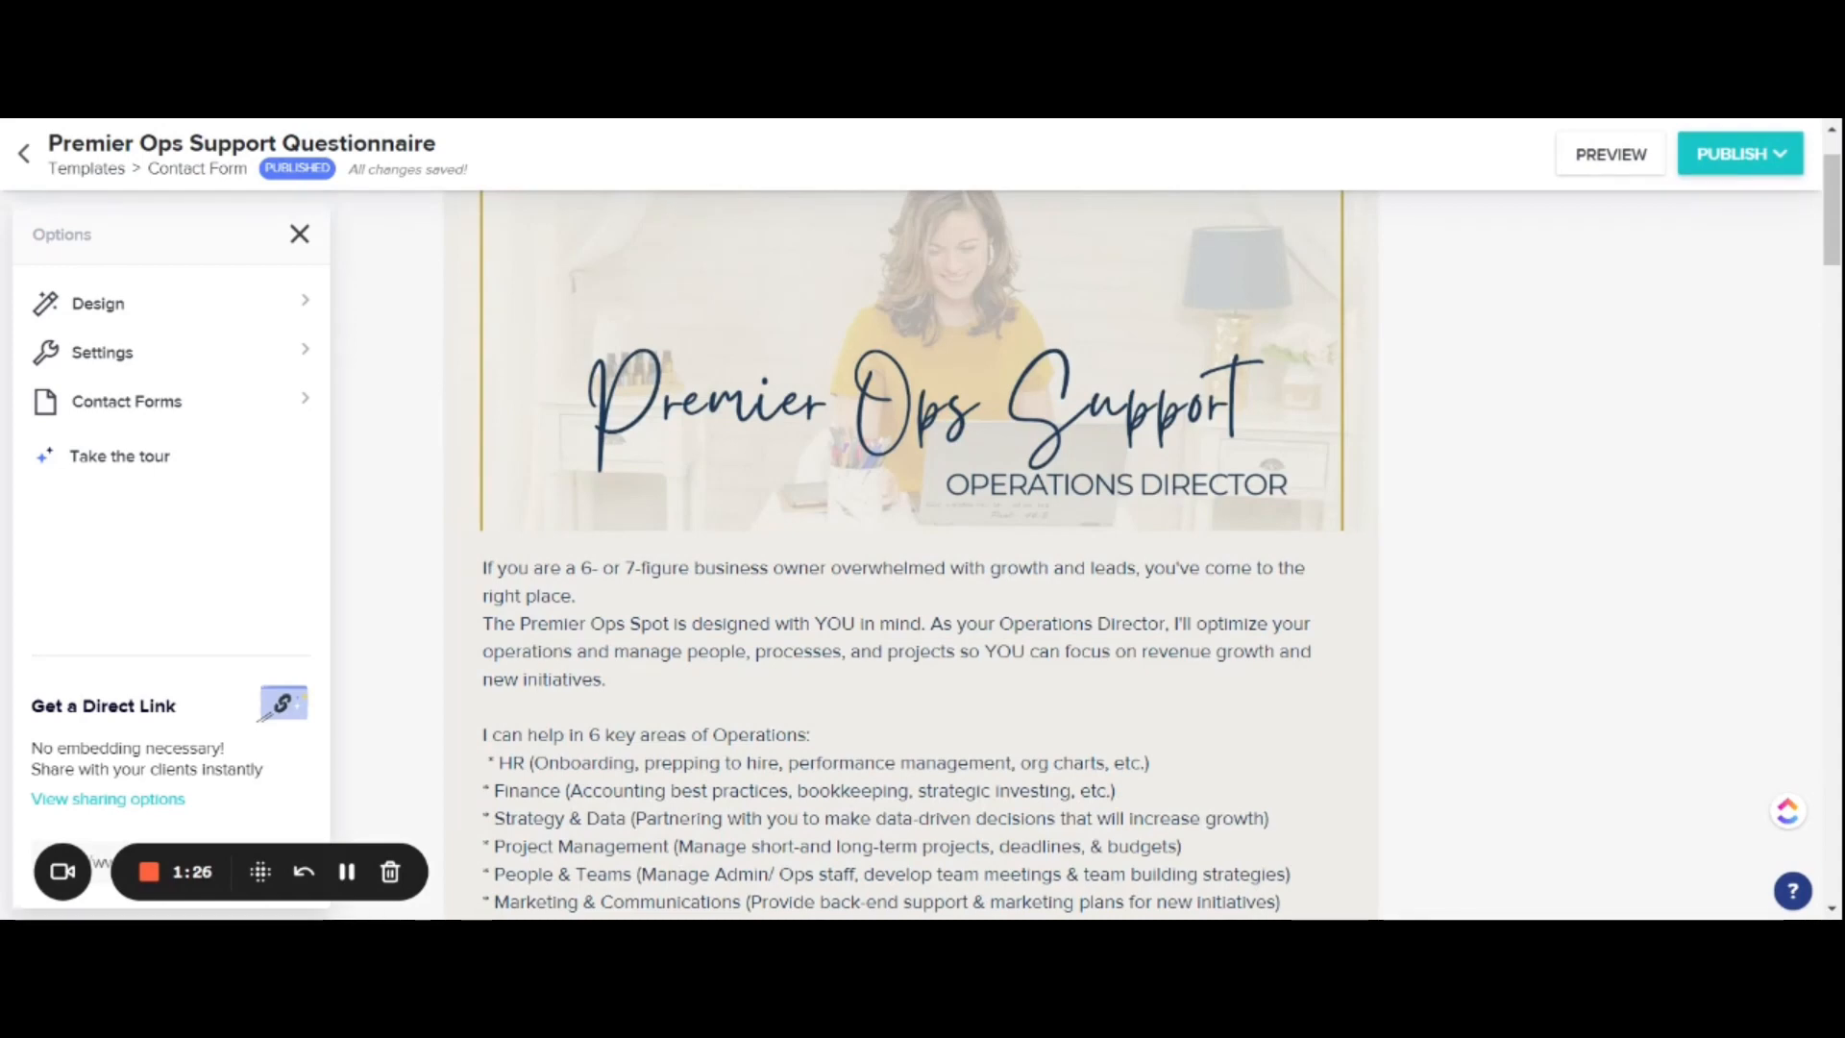
pyautogui.scroll(-4, 1451, 528)
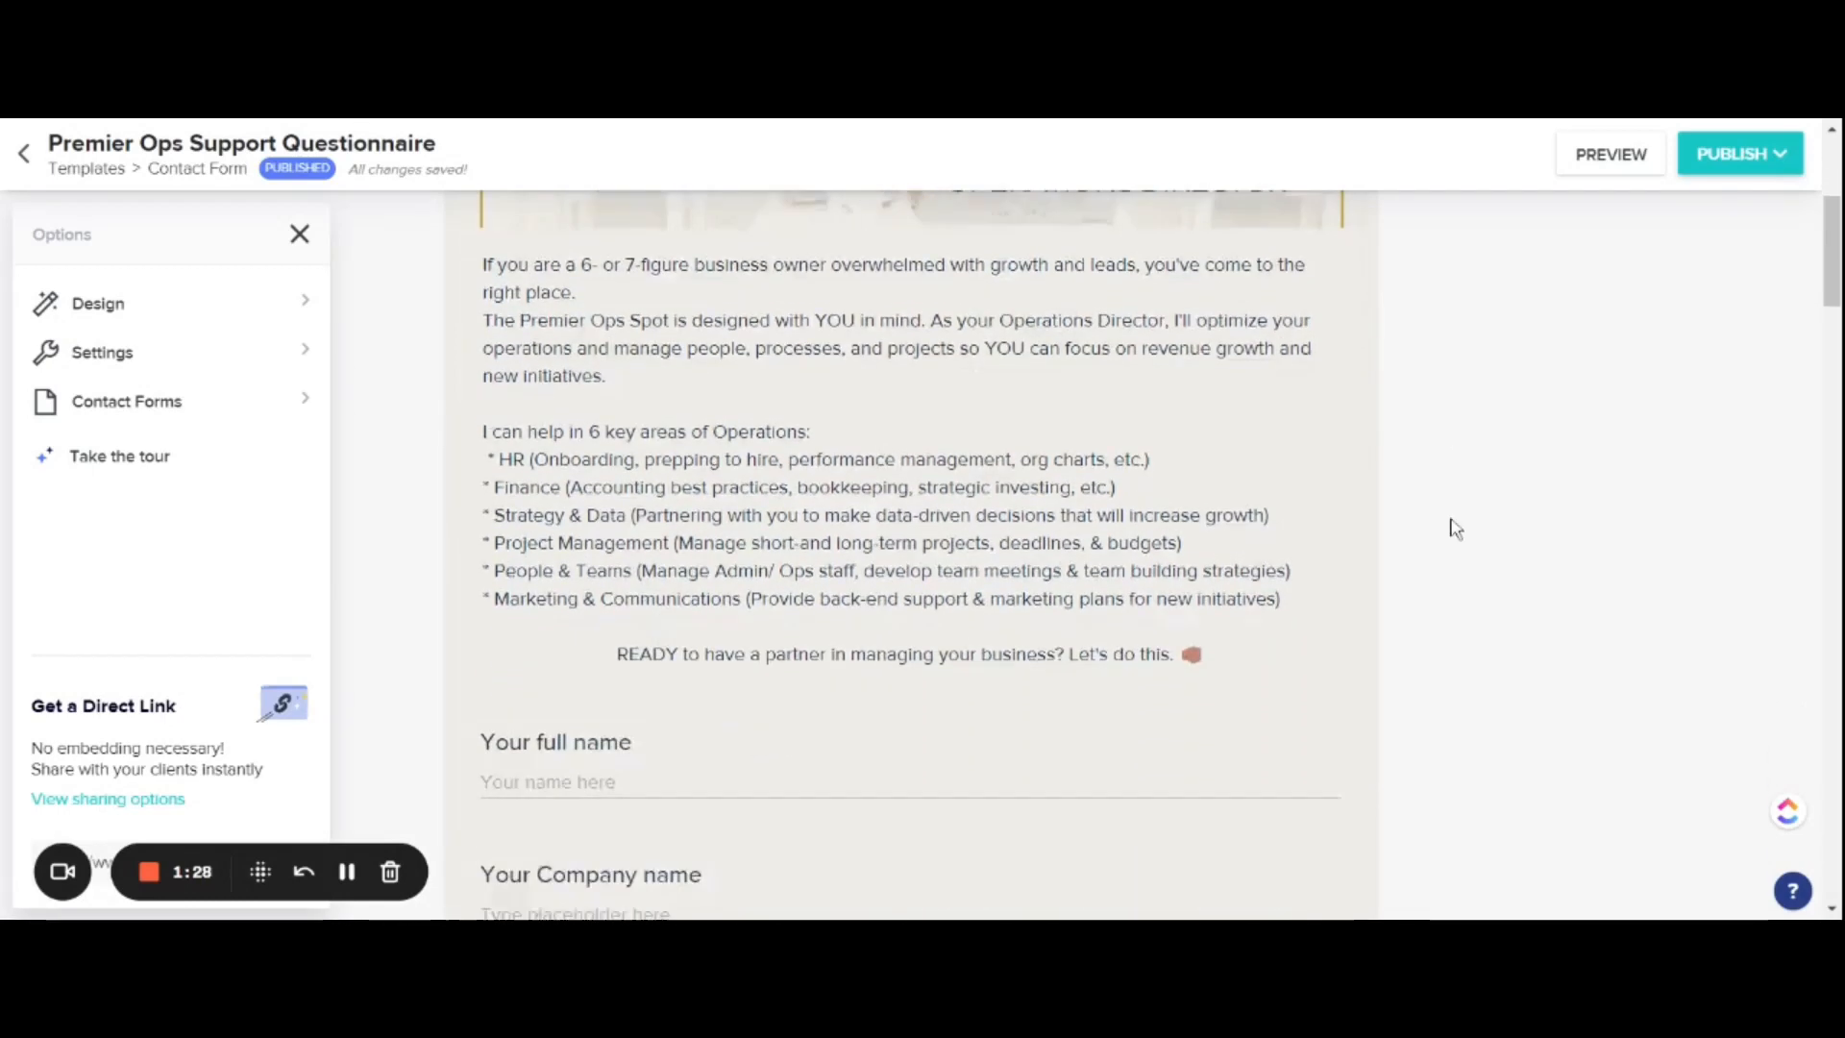
pyautogui.scroll(-1, 1455, 528)
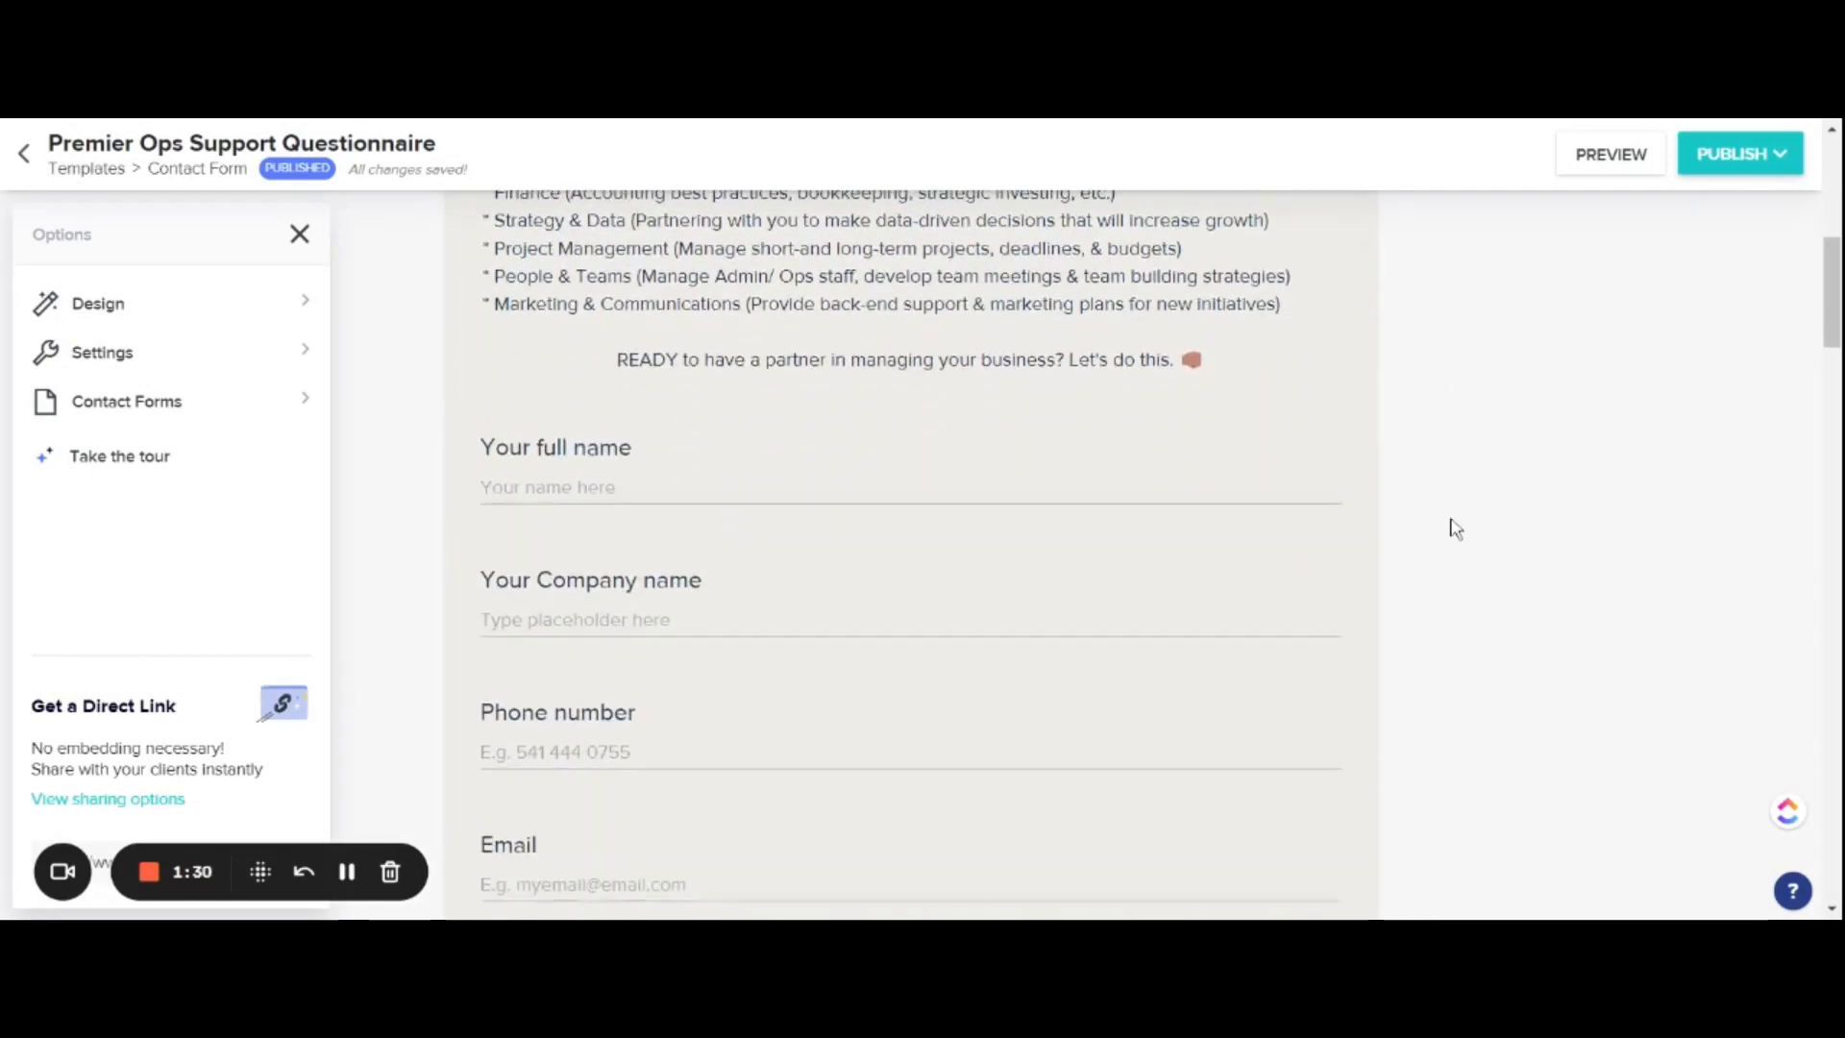
pyautogui.scroll(3, 1455, 527)
pyautogui.scroll(2, 1455, 527)
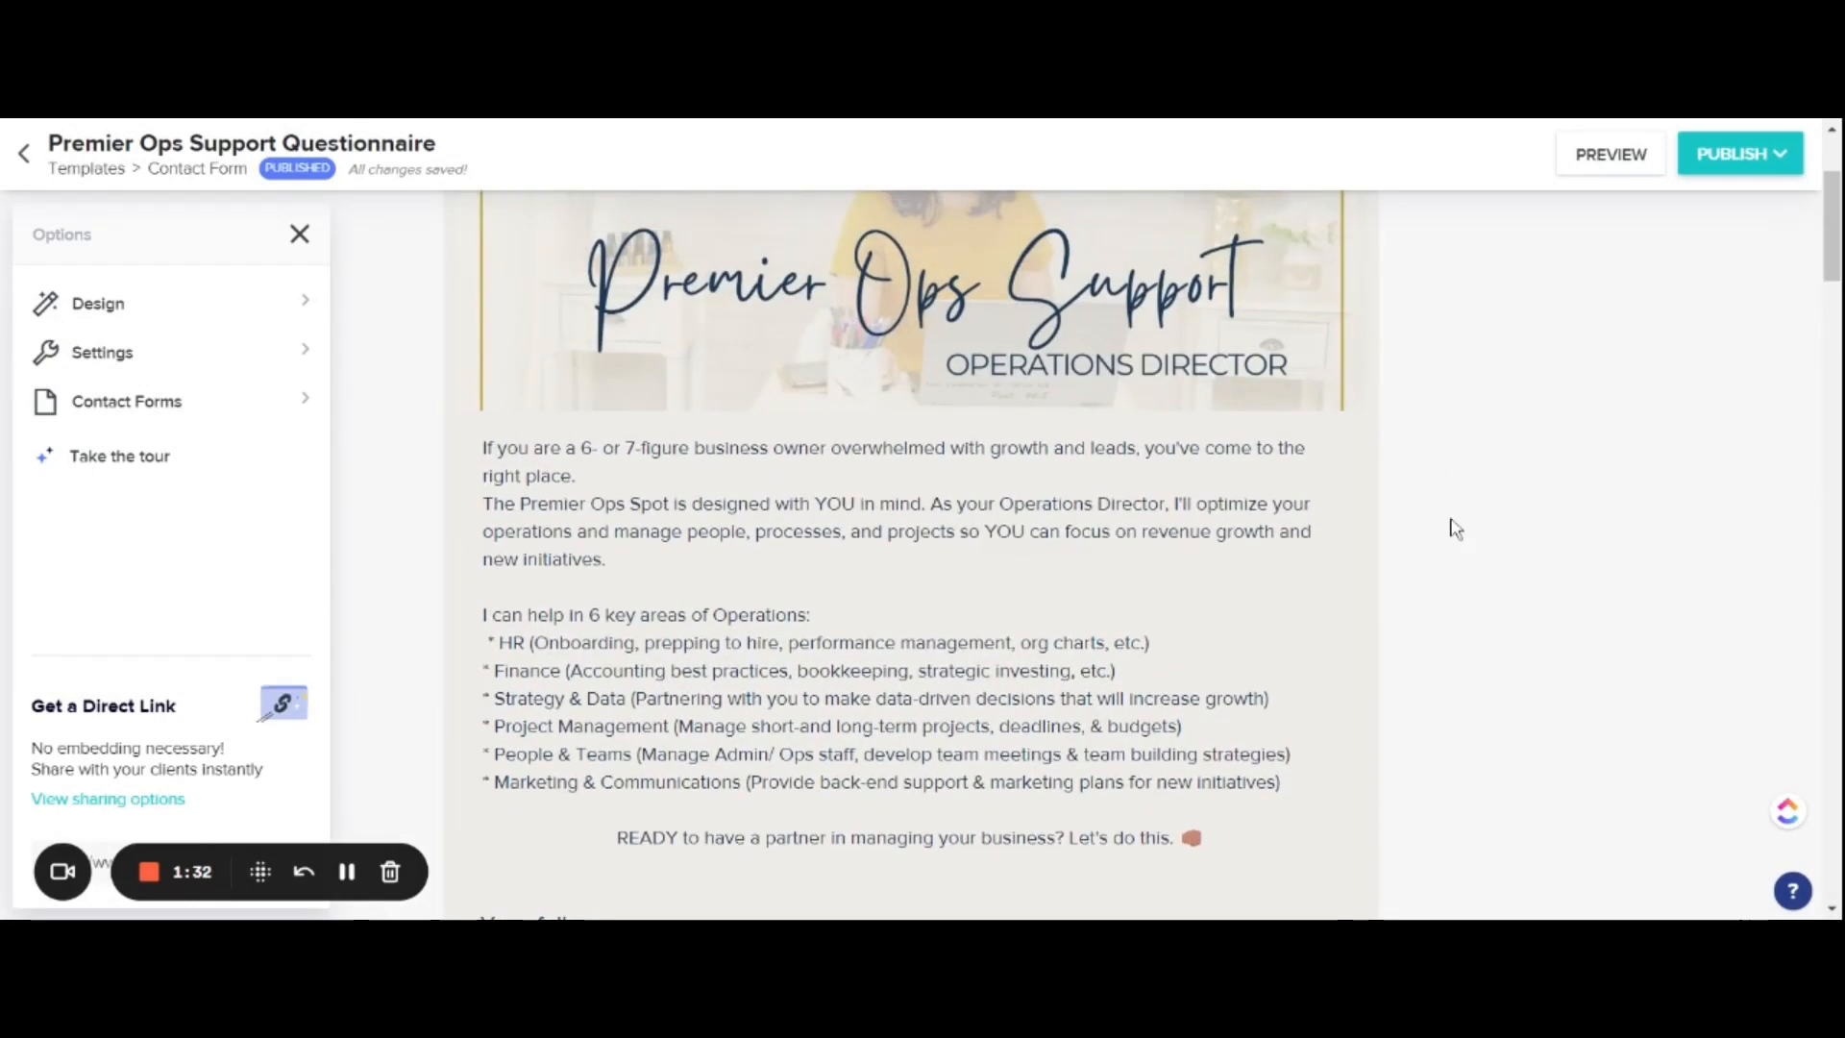
pyautogui.scroll(2, 1575, 524)
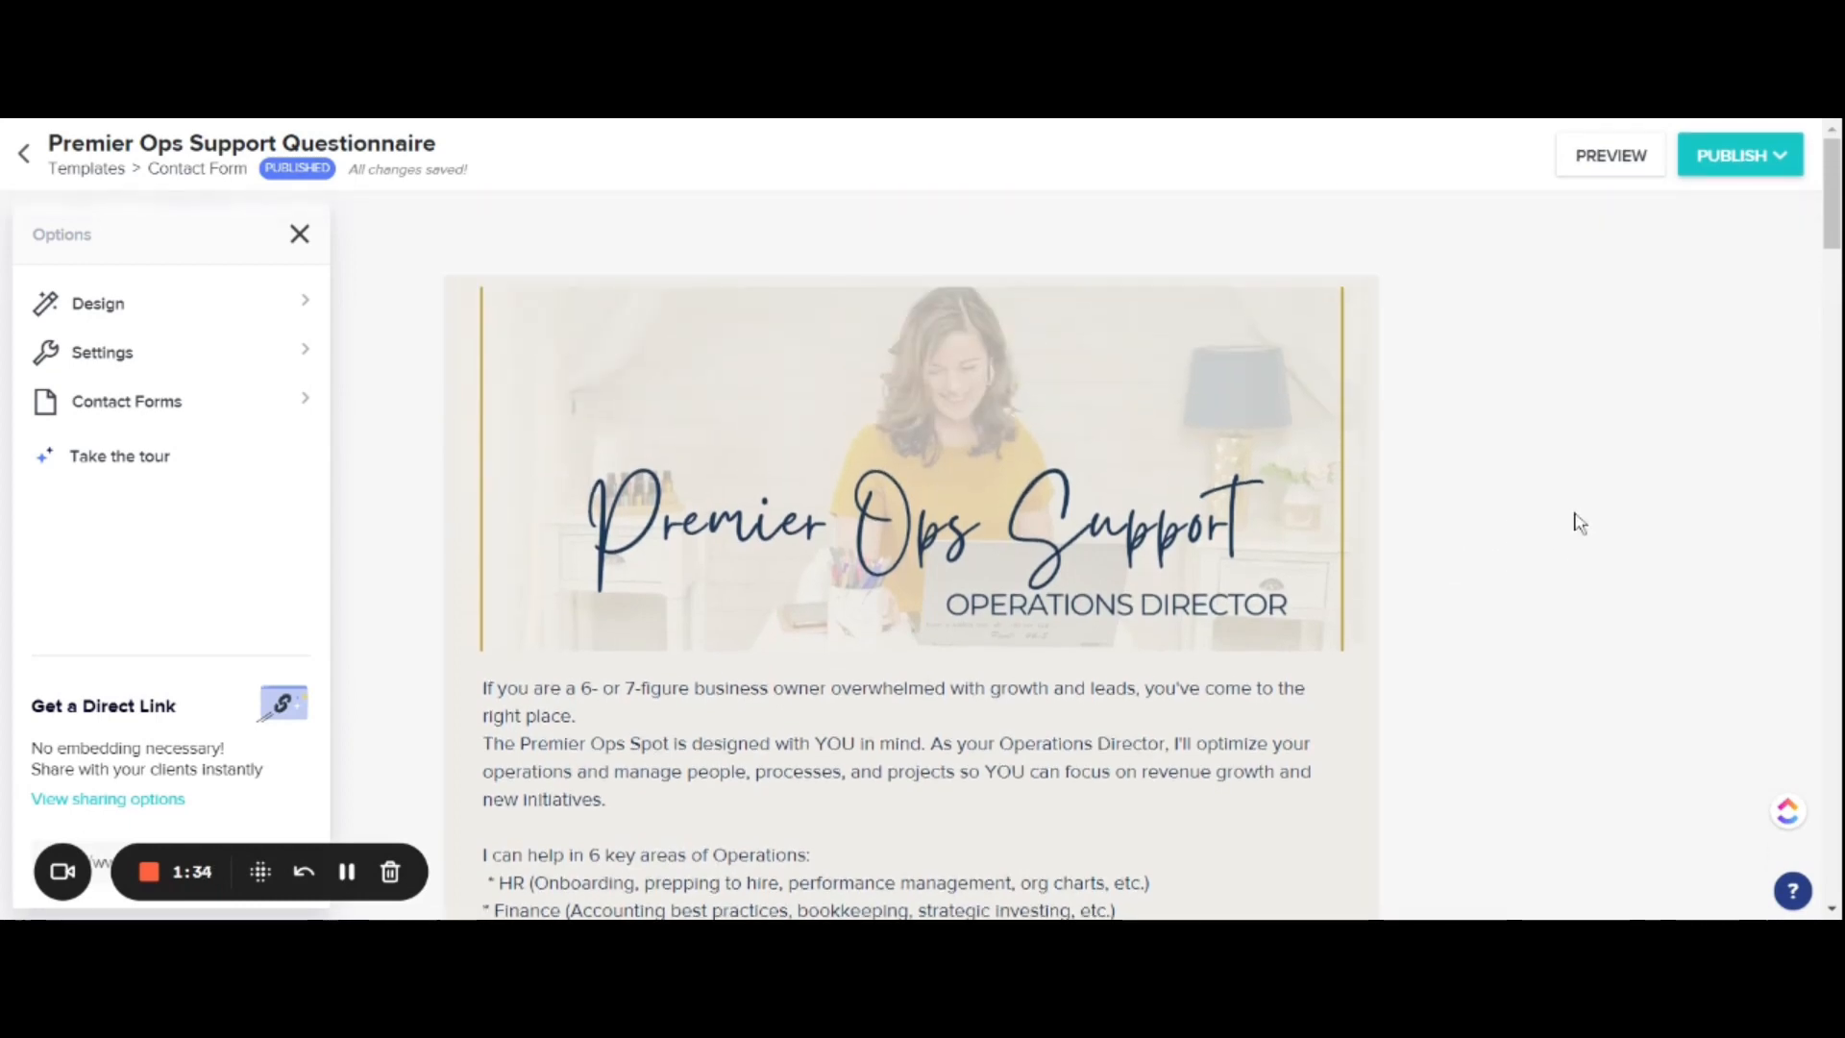
# Step: Insert a Left-aligned image and text content block directly below the Premier Ops Support header image
pyautogui.moveTo(1066, 581)
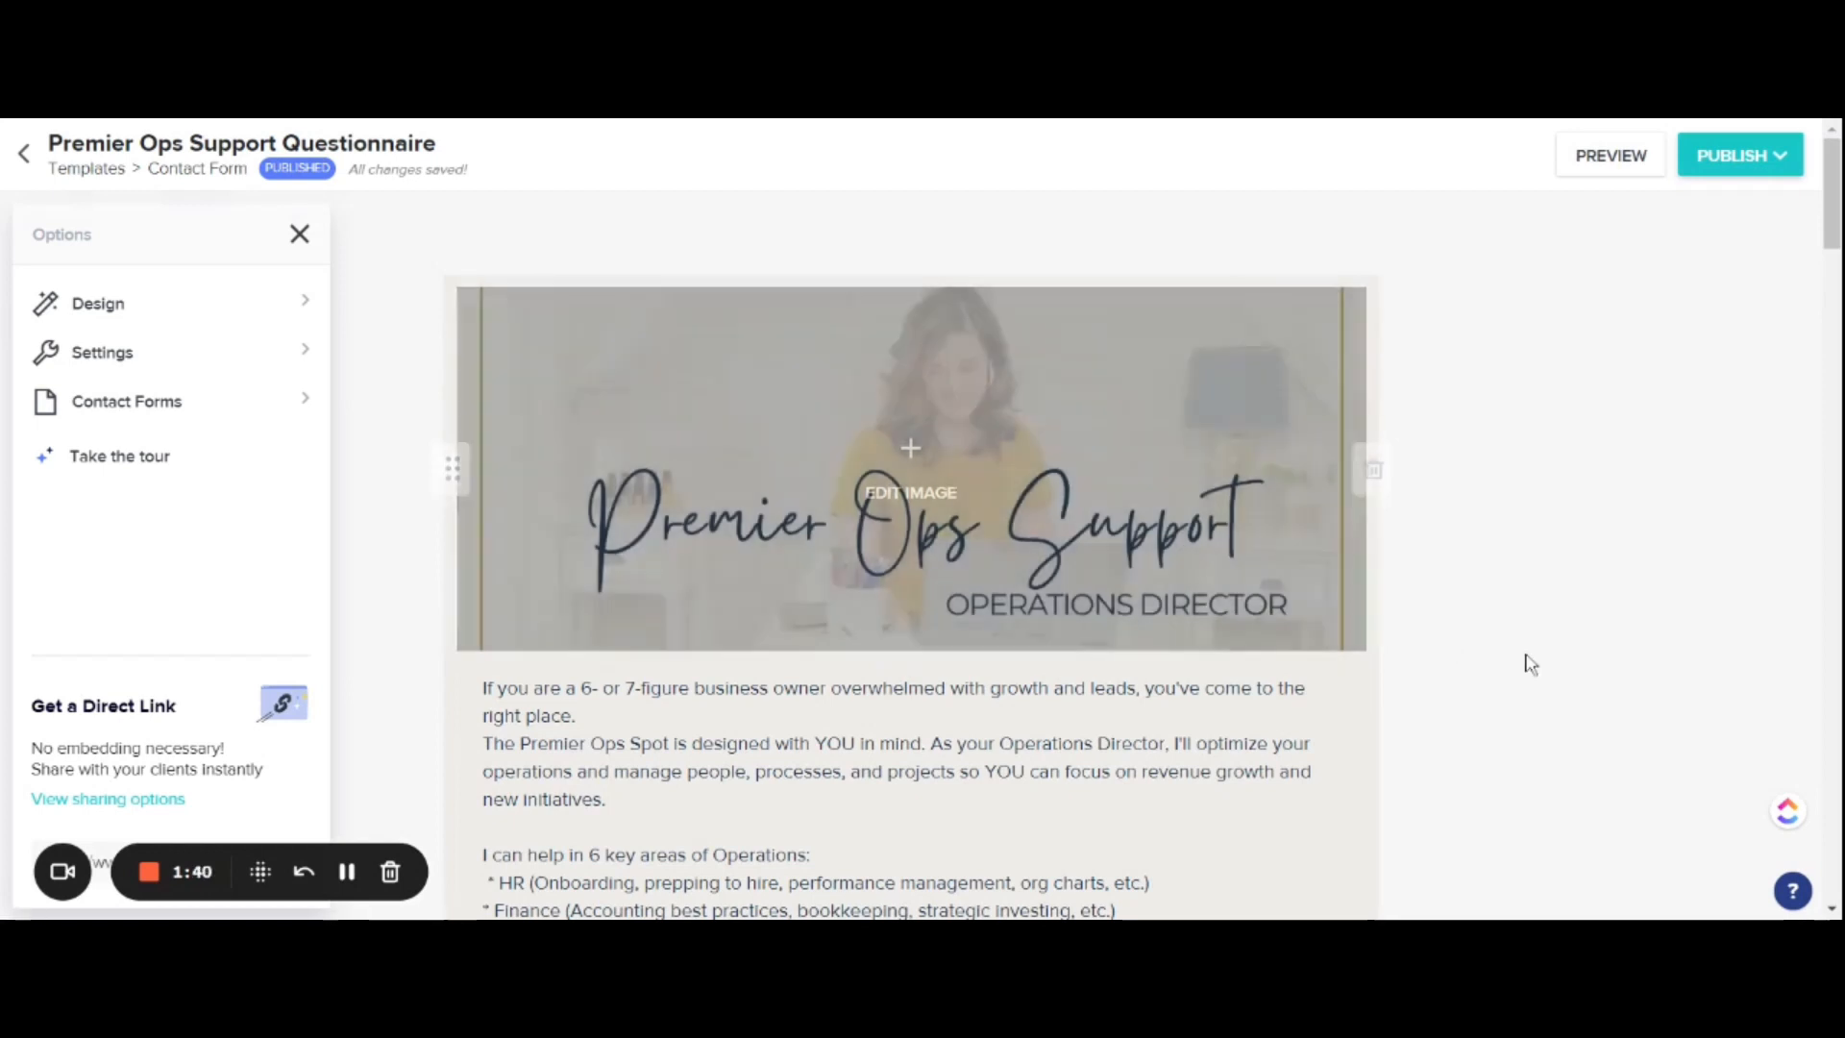
pyautogui.click(912, 655)
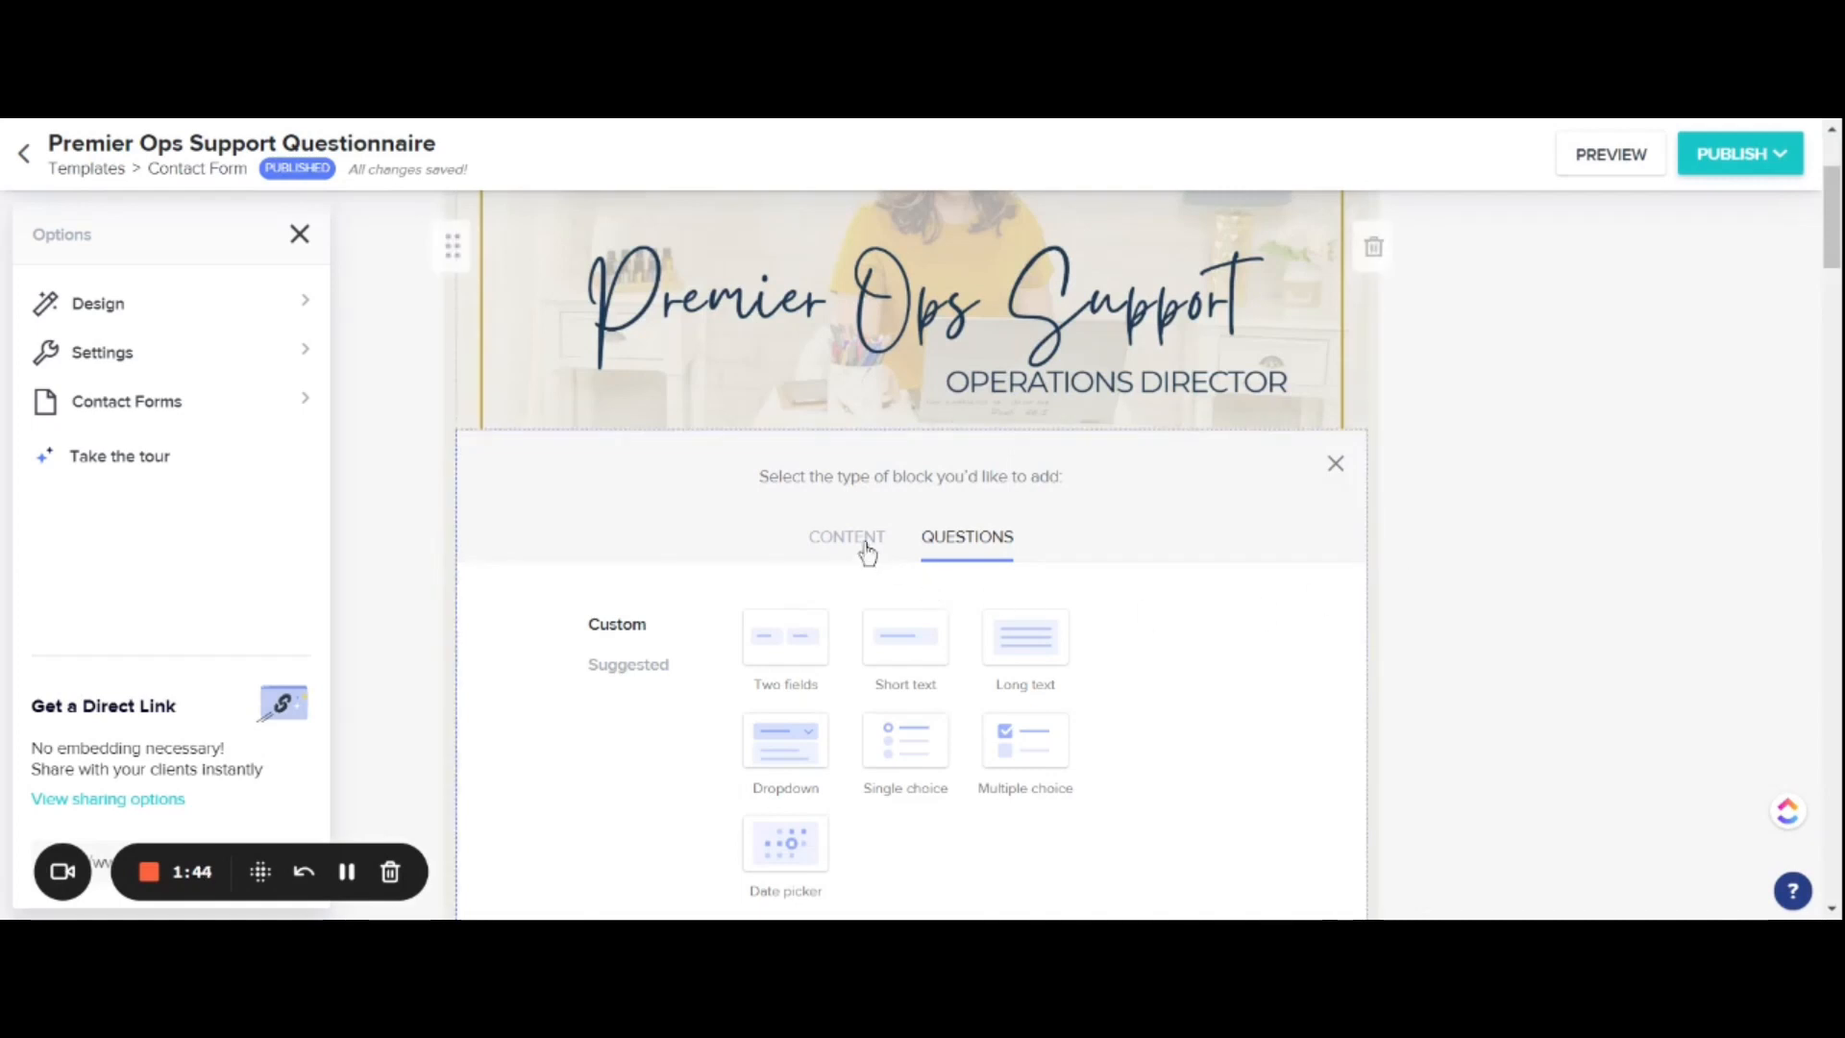
pyautogui.click(865, 541)
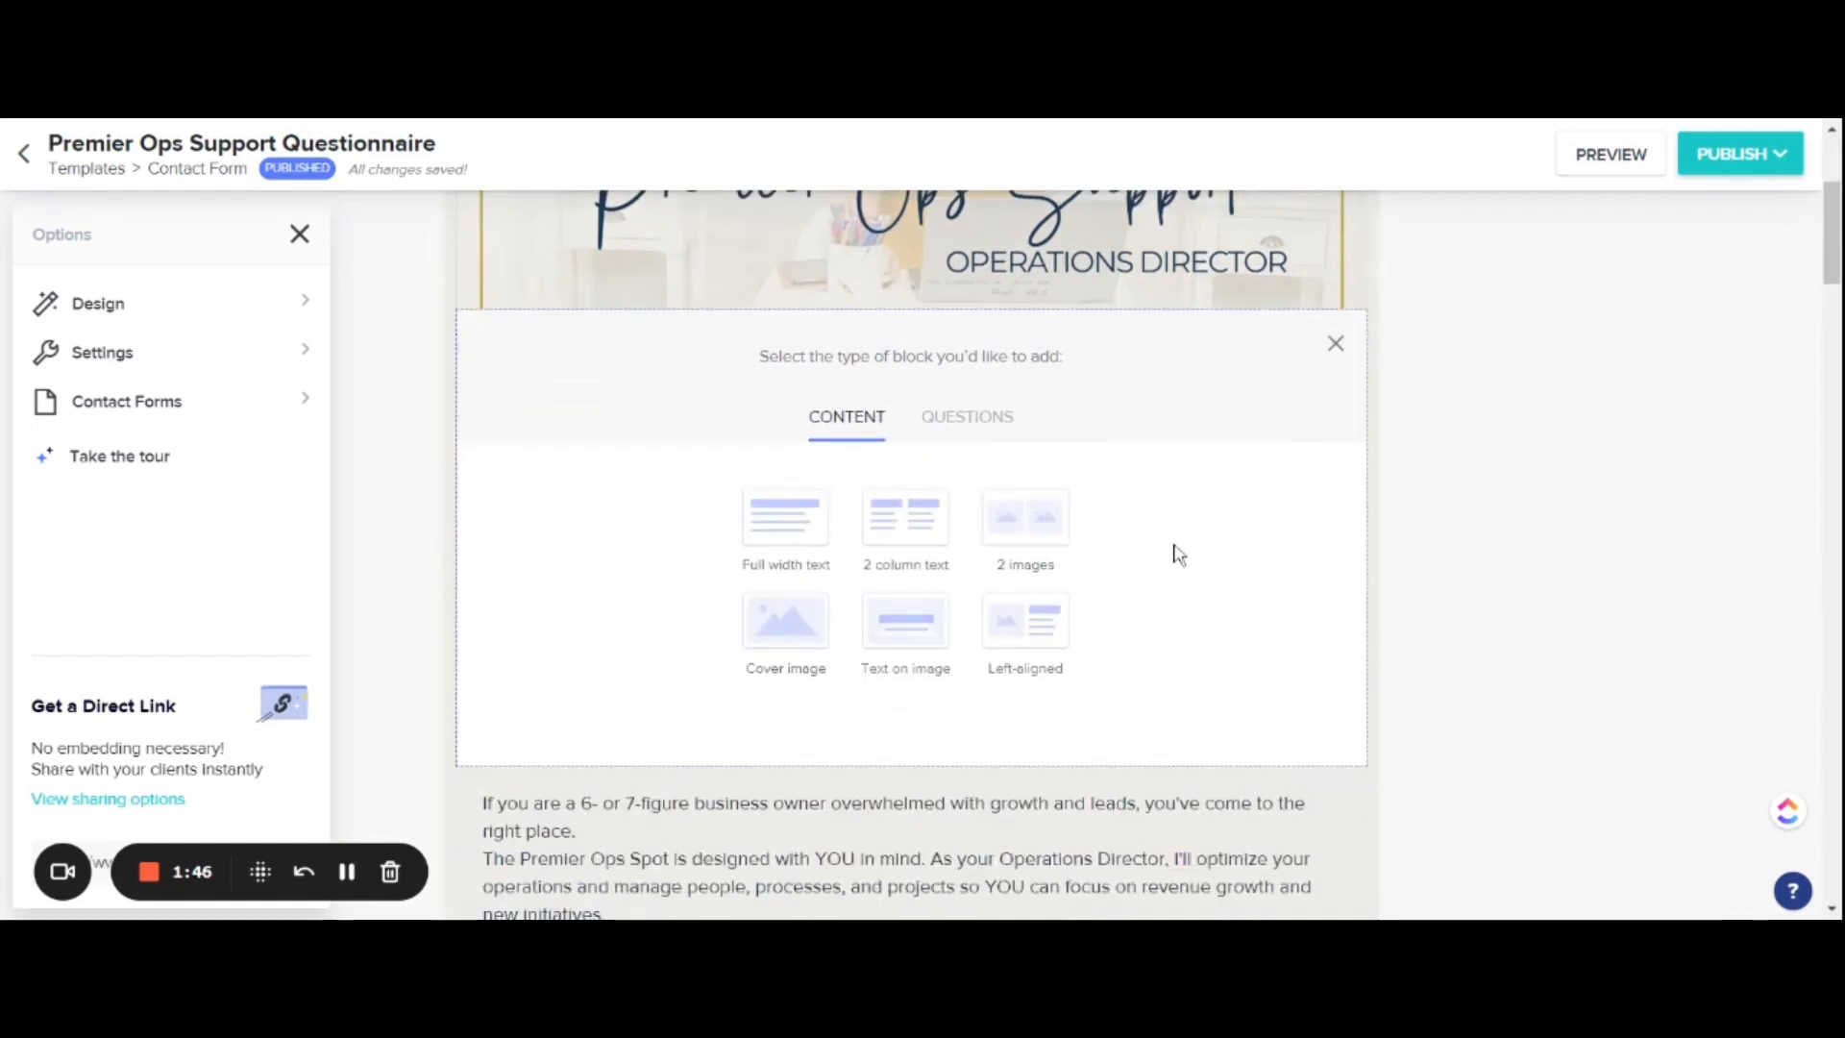
pyautogui.click(1020, 620)
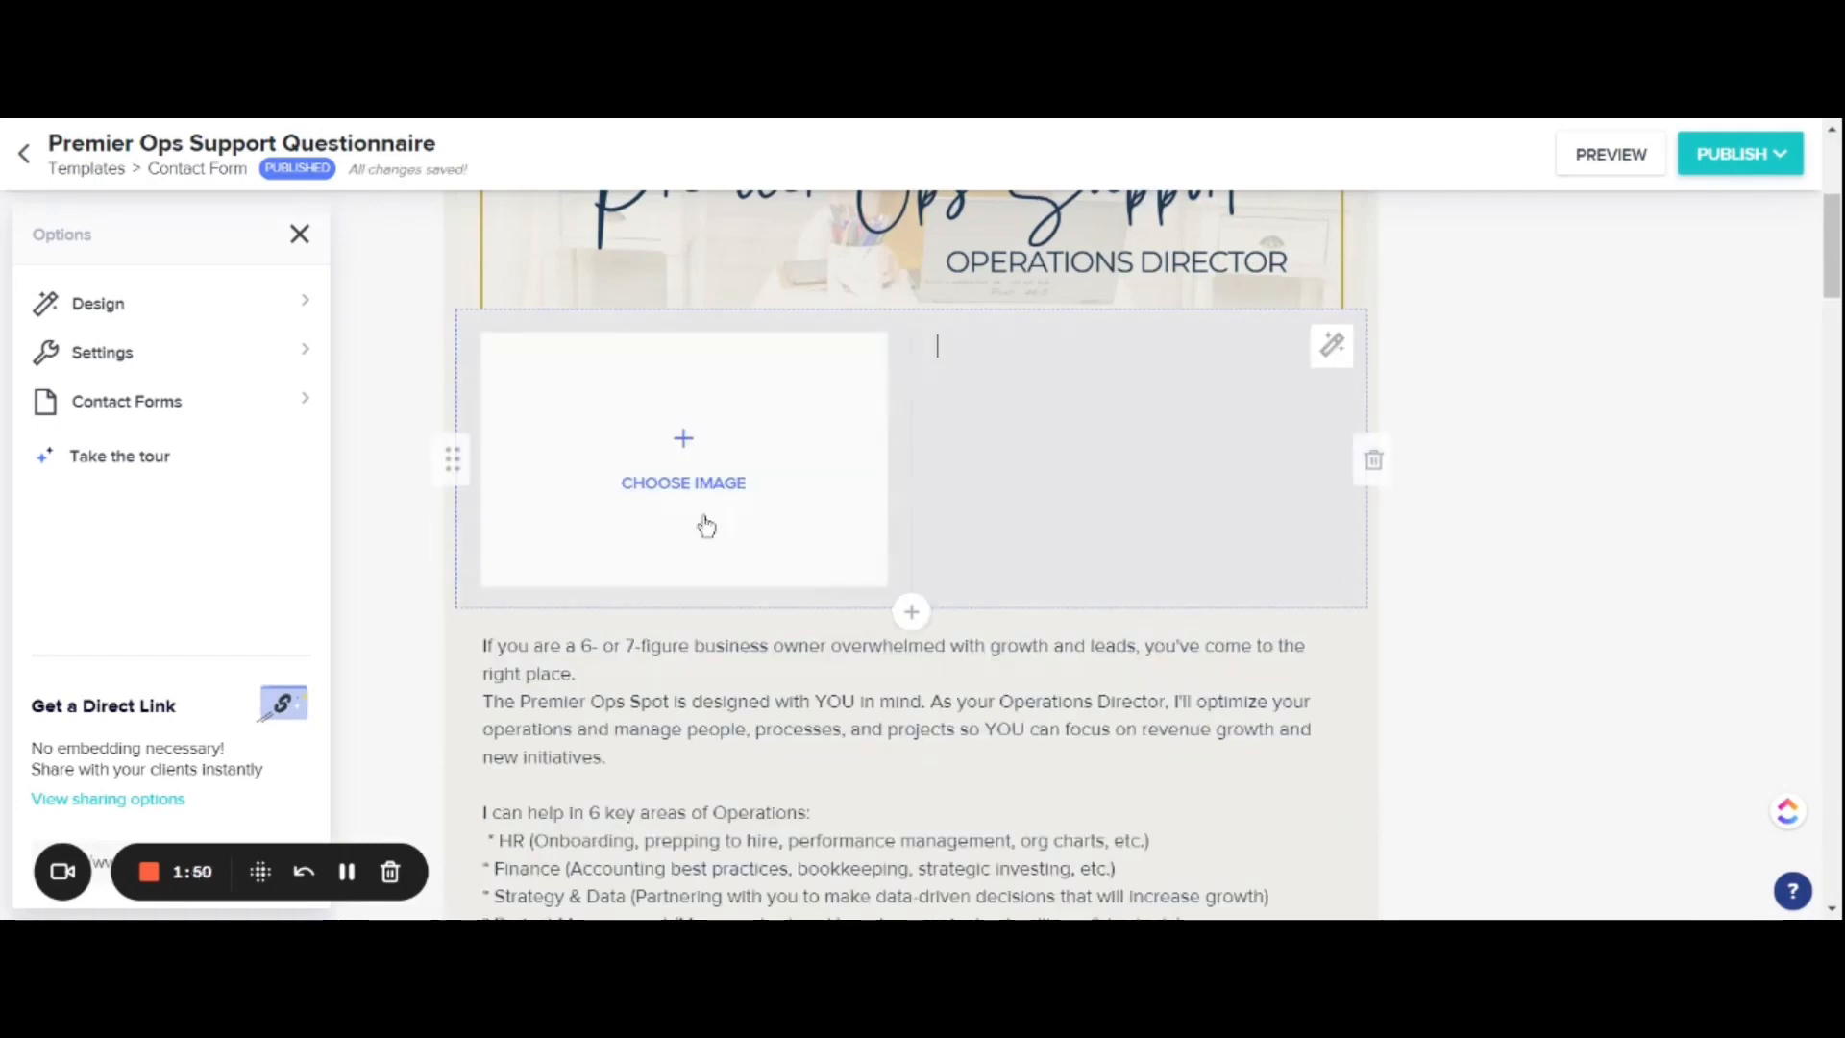
# Step: Fill the new block's image with the striped-shirt portrait from the library, shifting the crop slightly left before saving
pyautogui.click(659, 416)
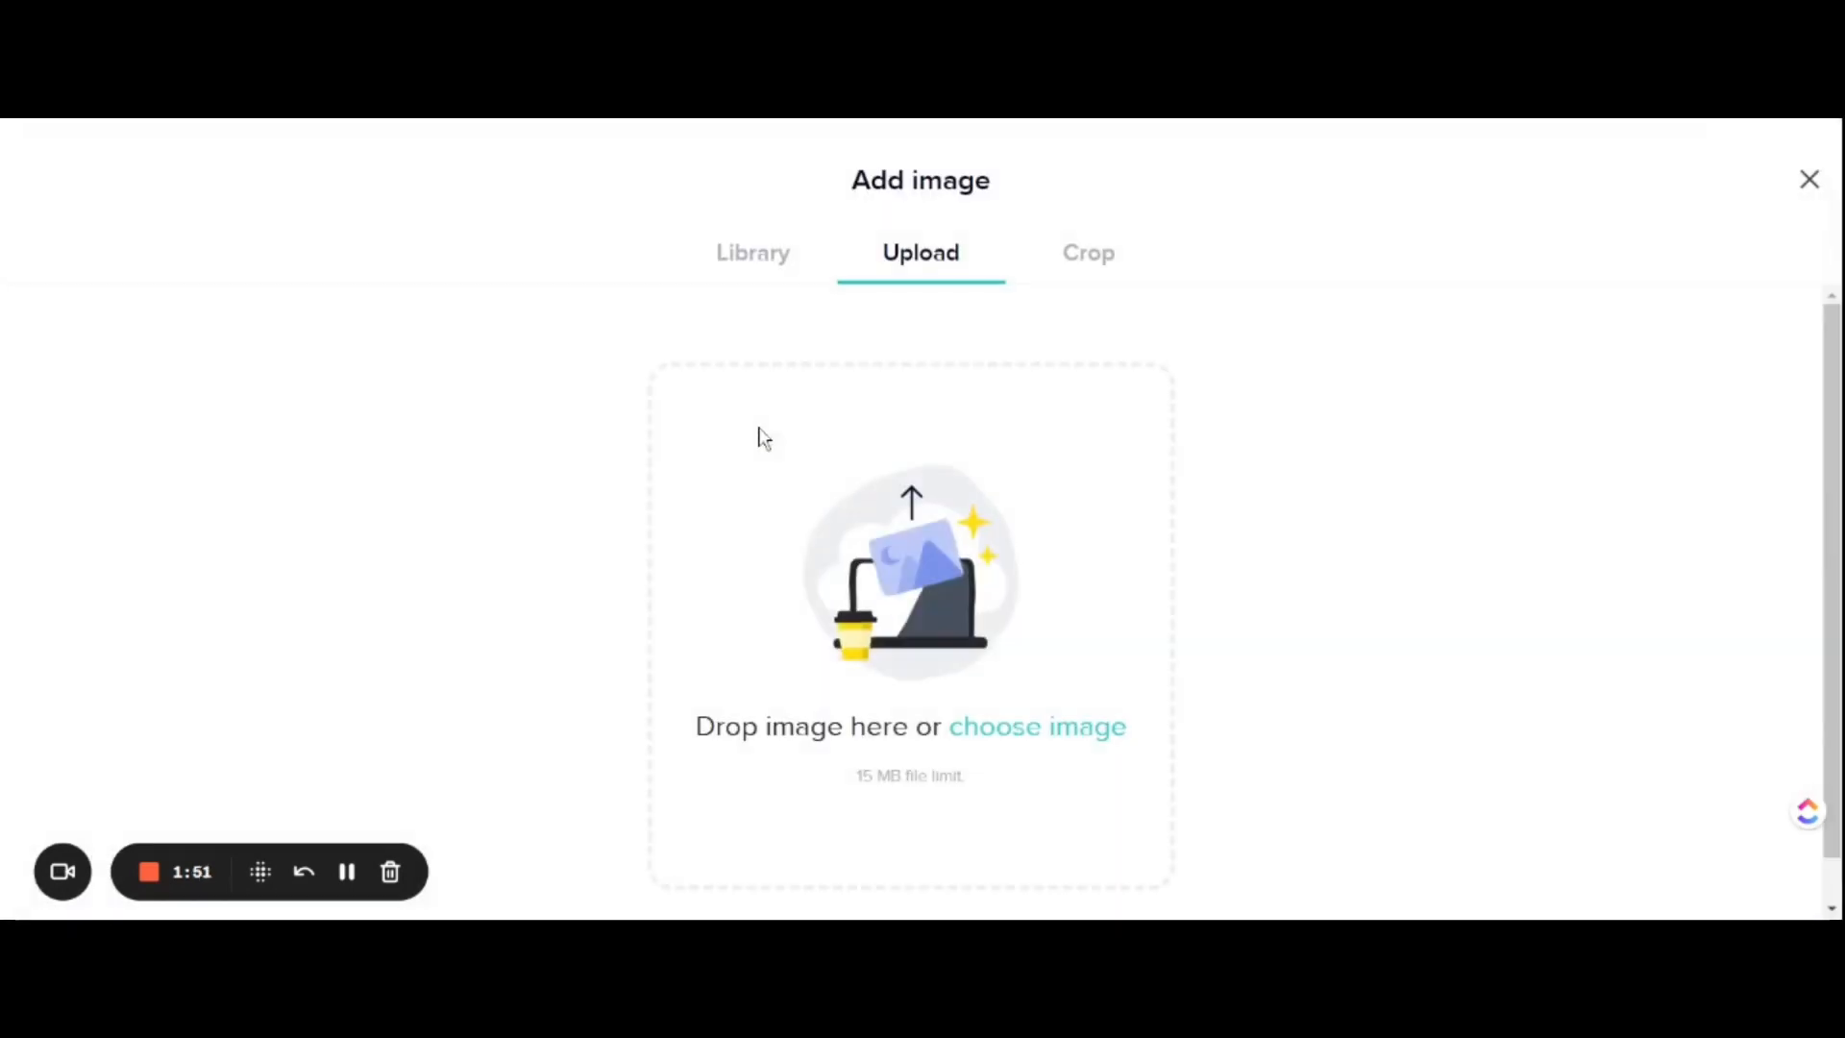
pyautogui.click(776, 256)
pyautogui.click(1103, 445)
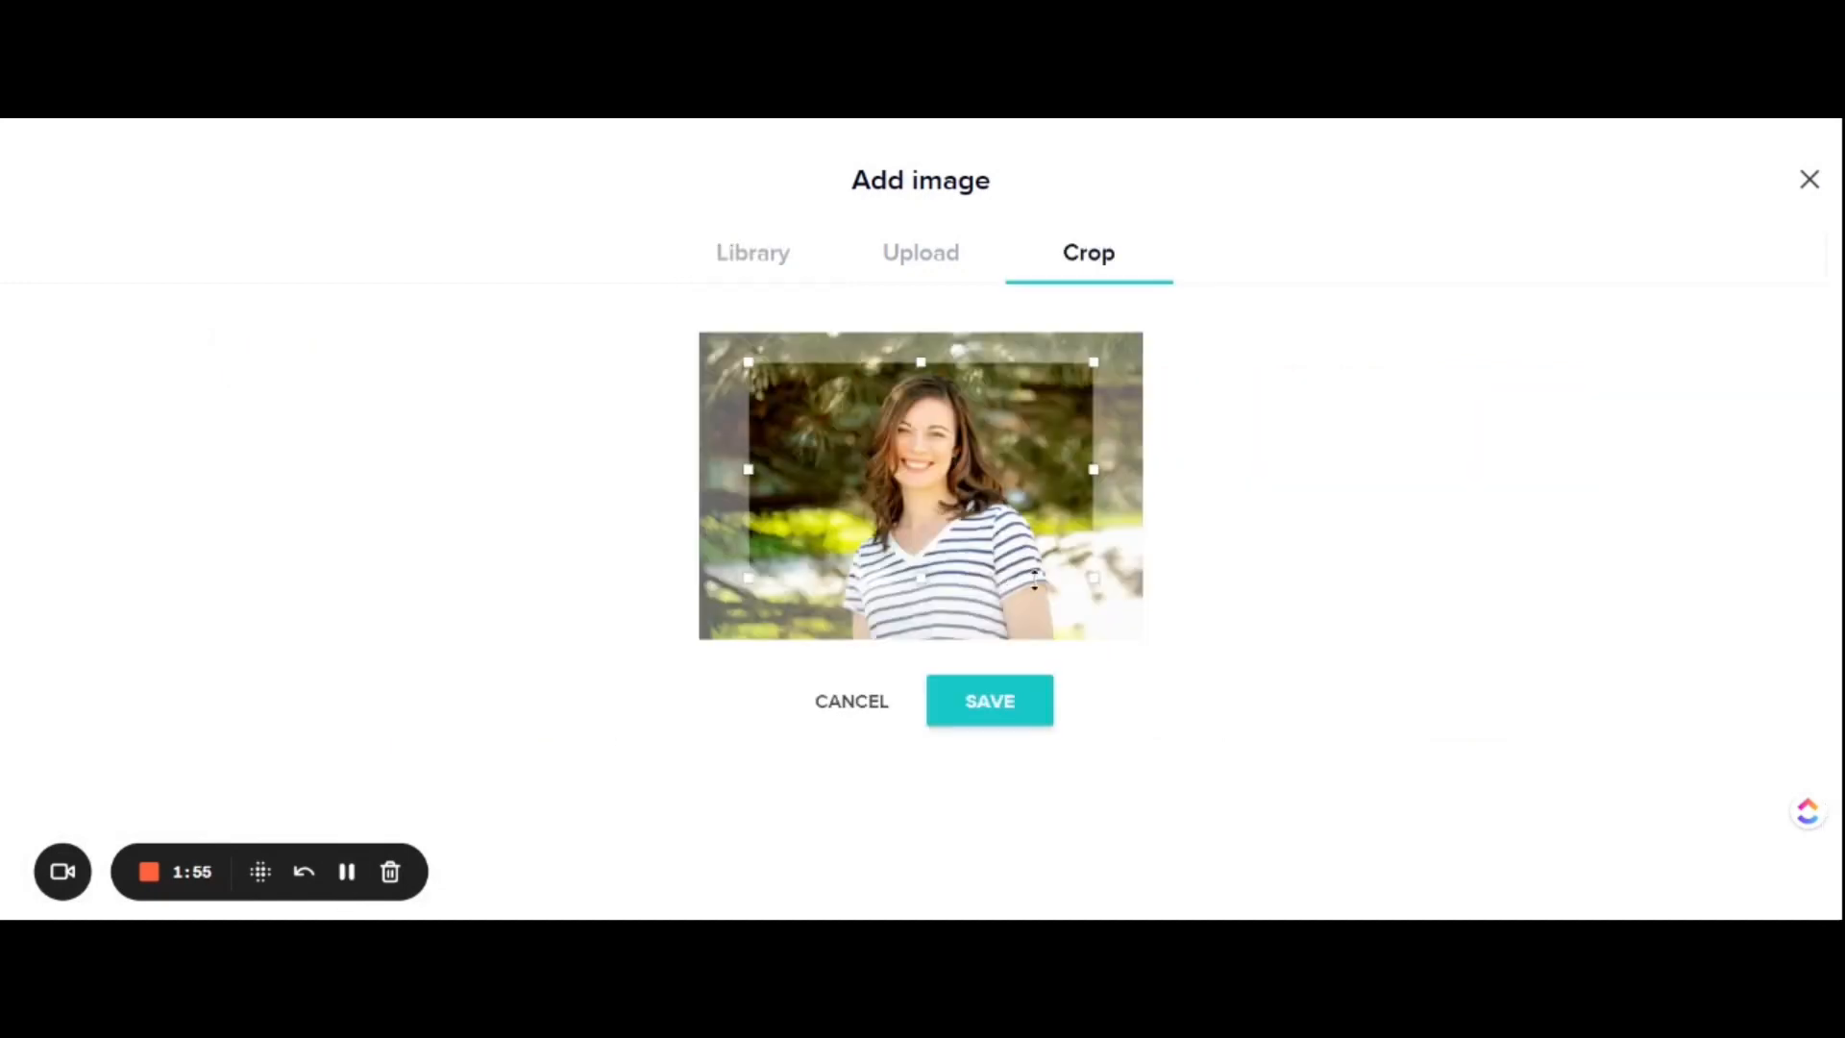
pyautogui.moveTo(976, 500); pyautogui.dragTo(961, 501)
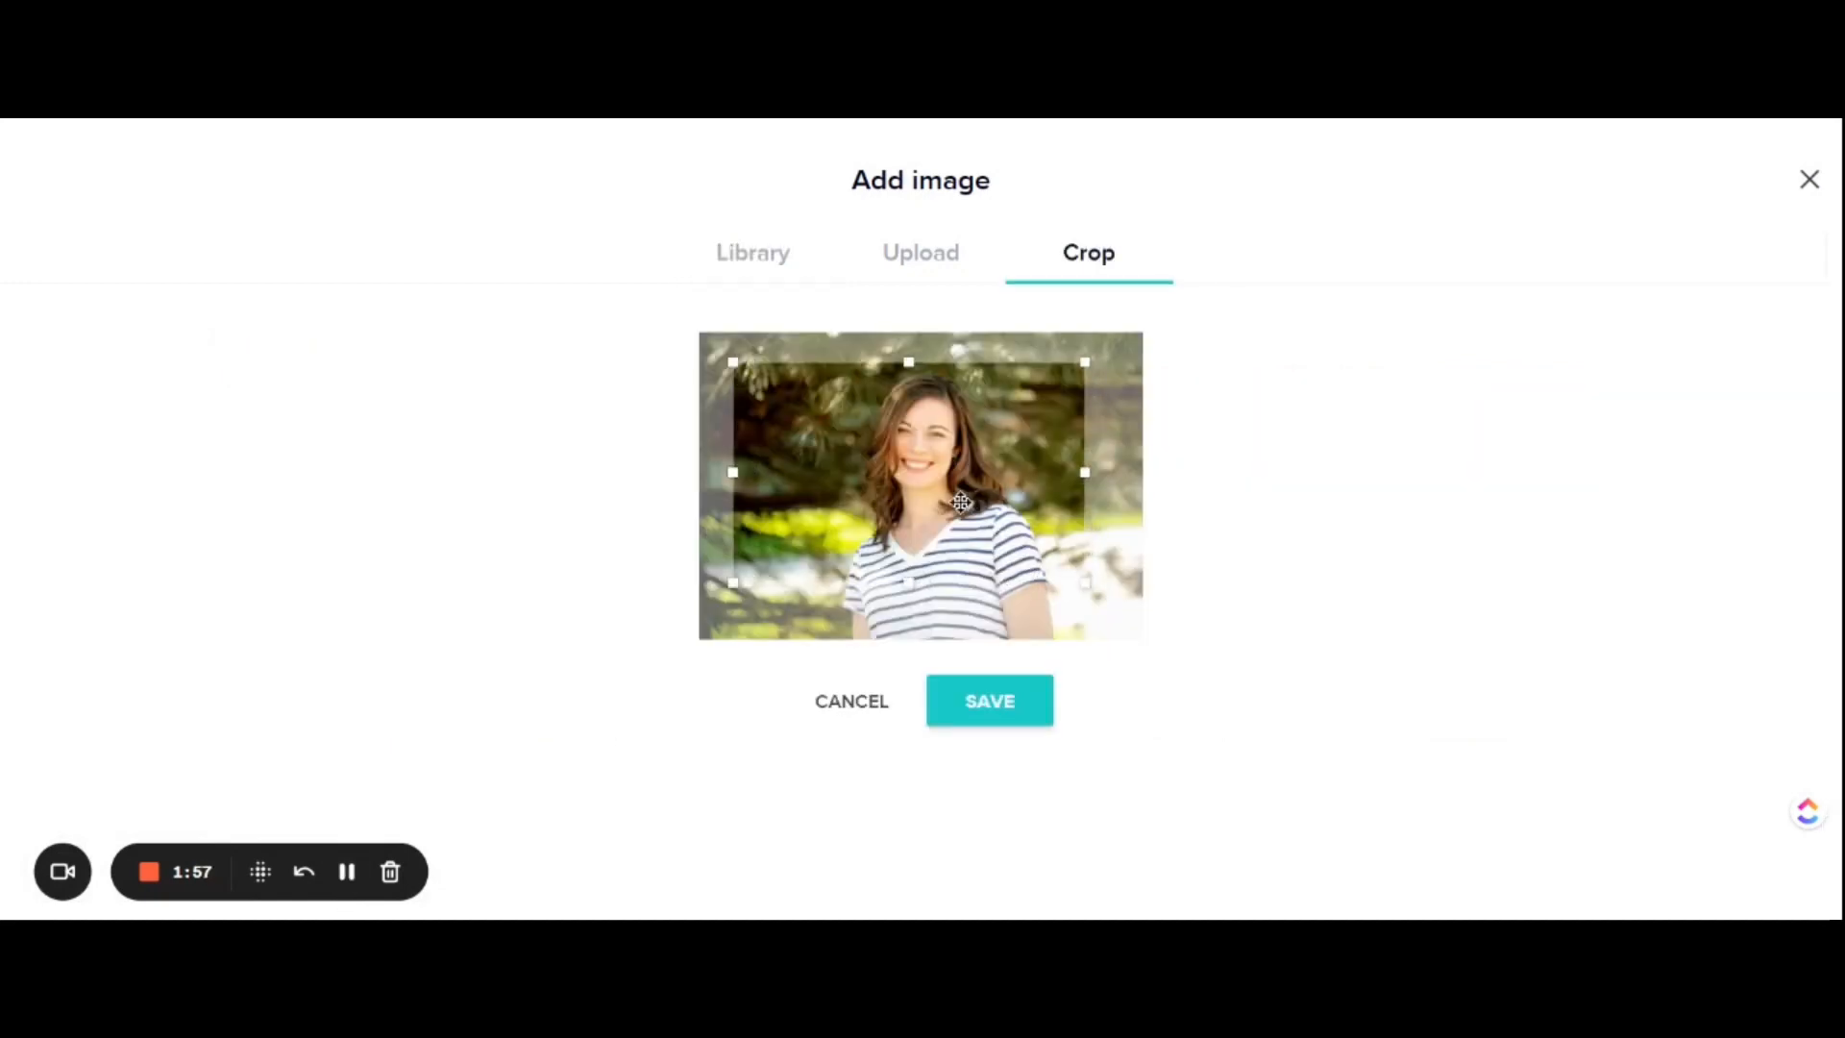
pyautogui.click(968, 711)
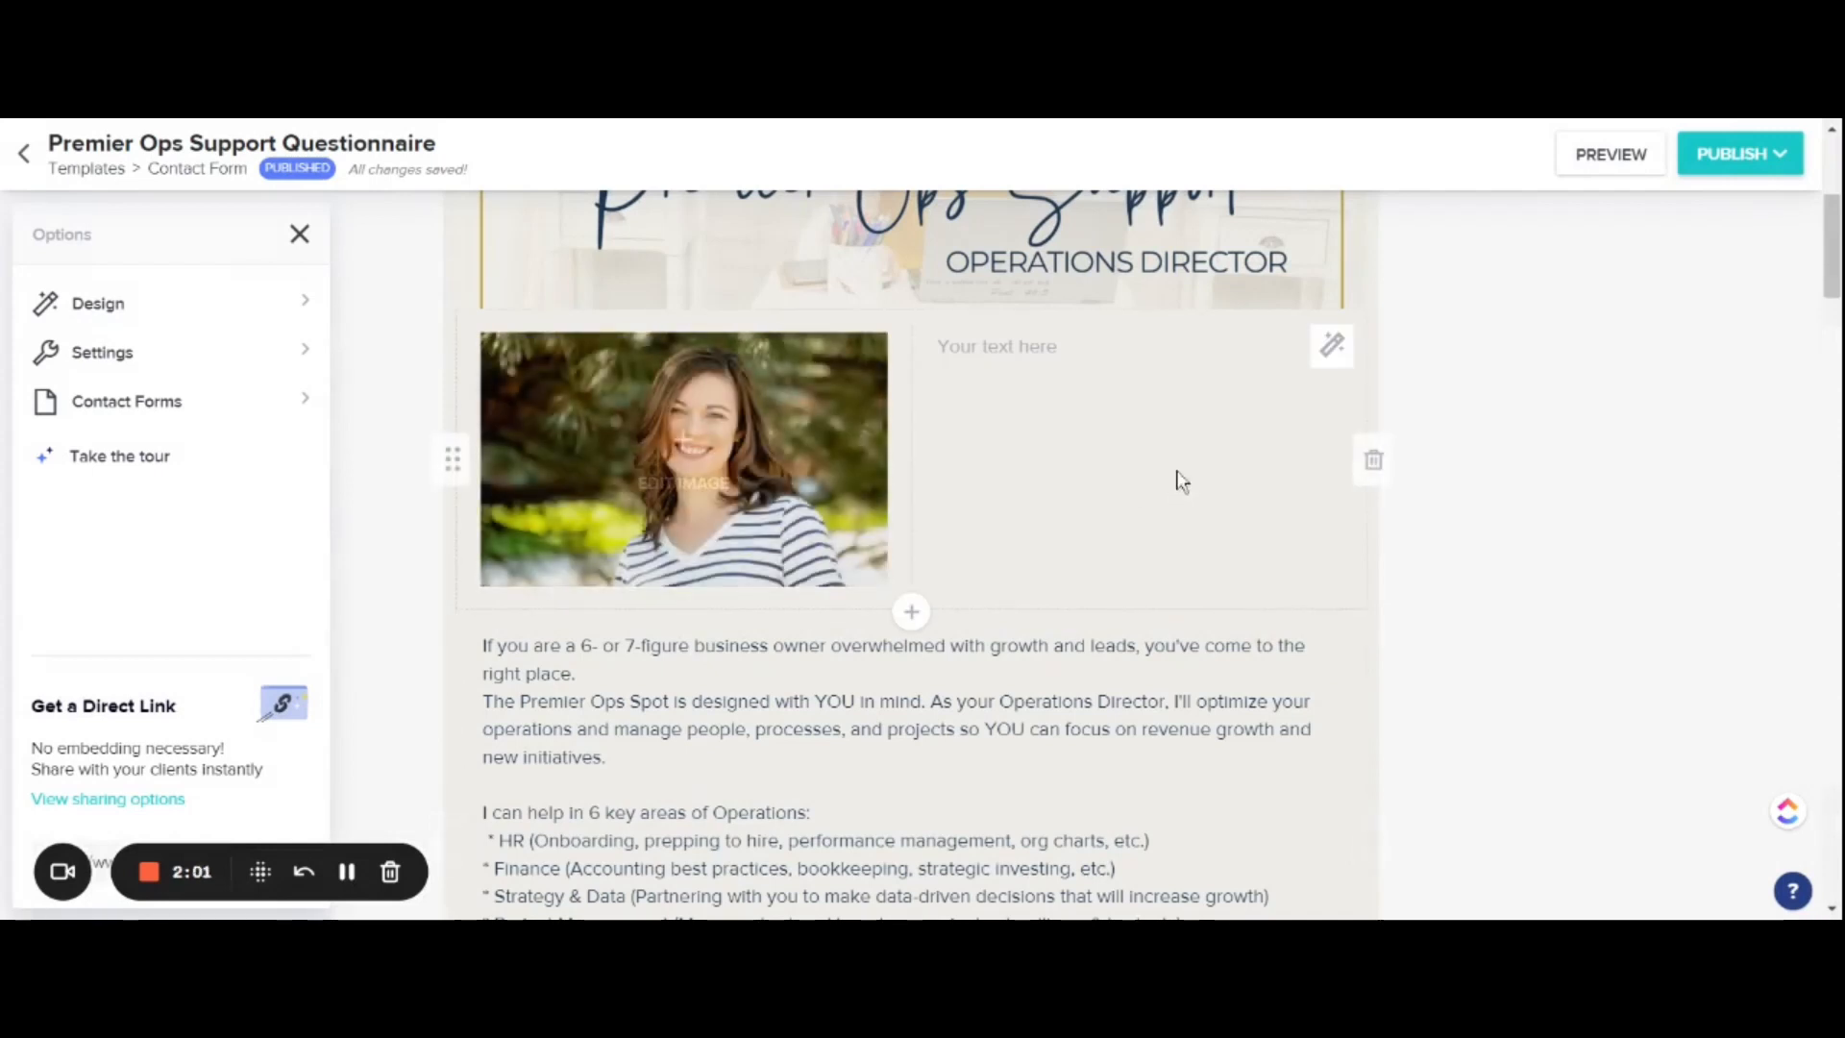
pyautogui.click(1030, 348)
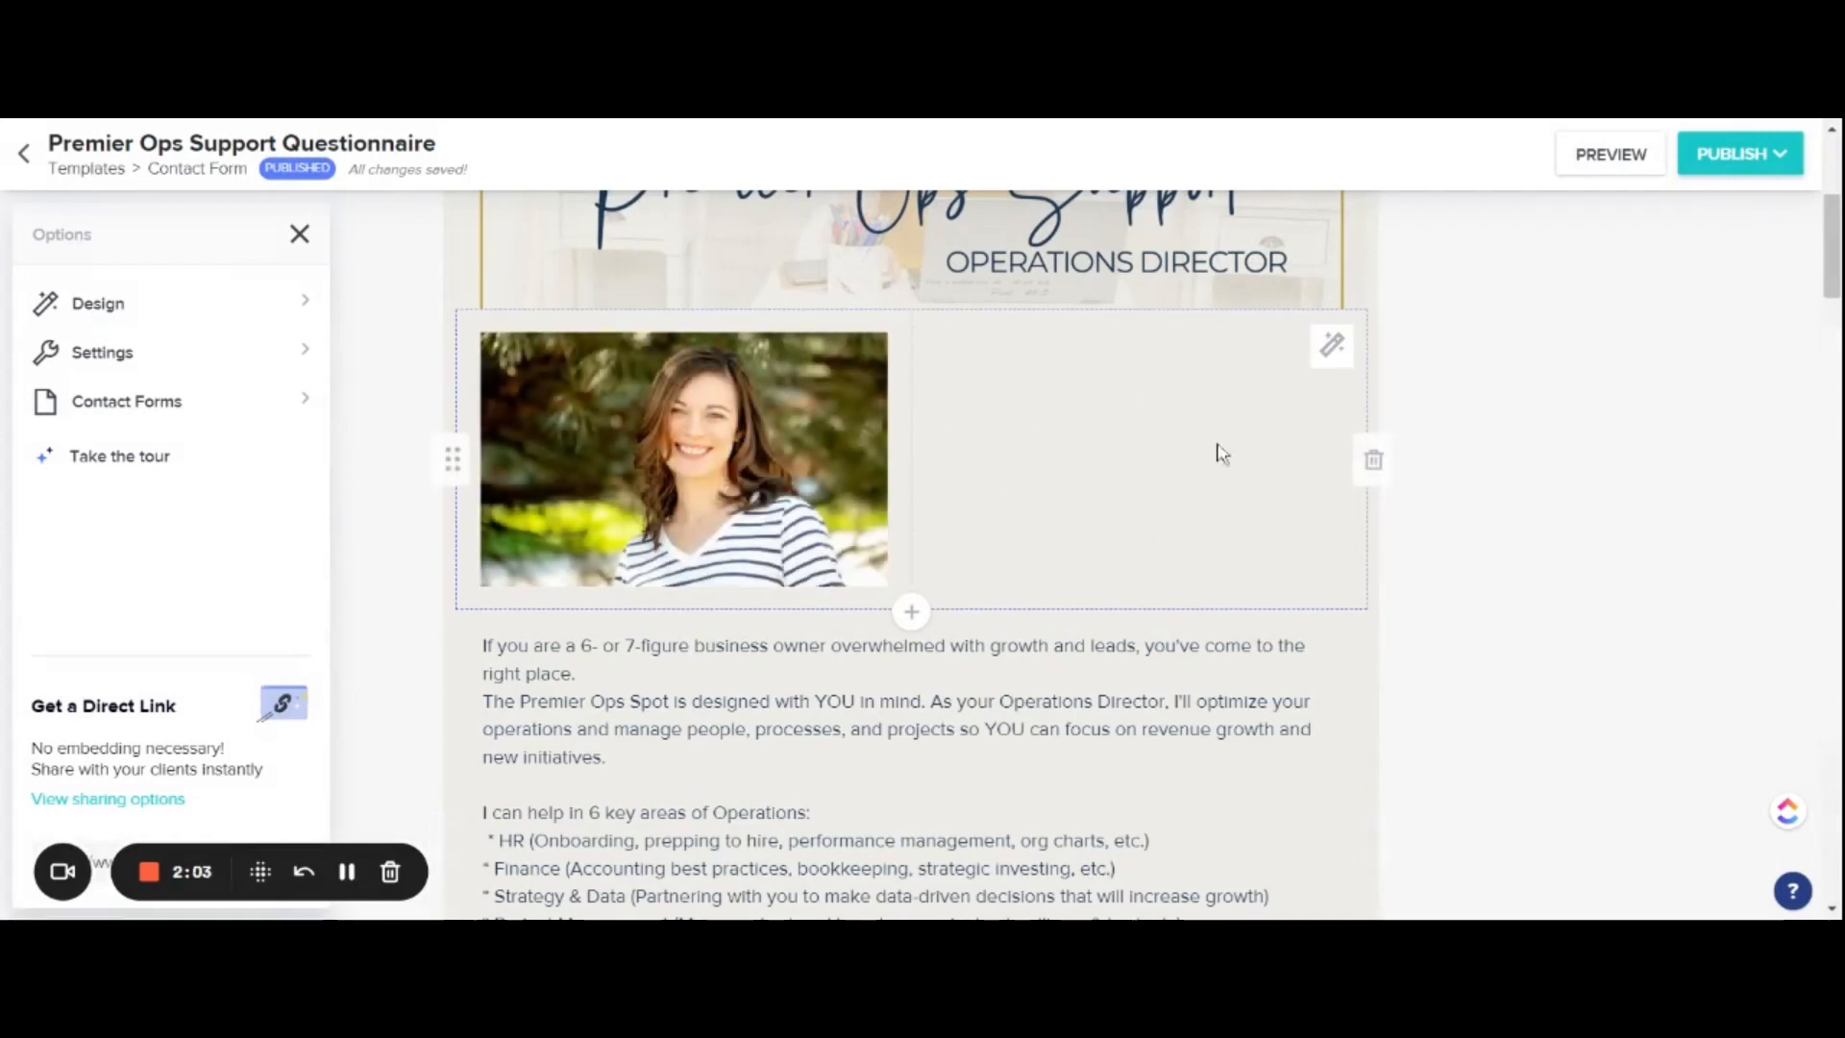
# Step: Add a Full width text block below the portrait block reading "Welcome to the Premier Ops Spot!"
pyautogui.scroll(-3, 1544, 497)
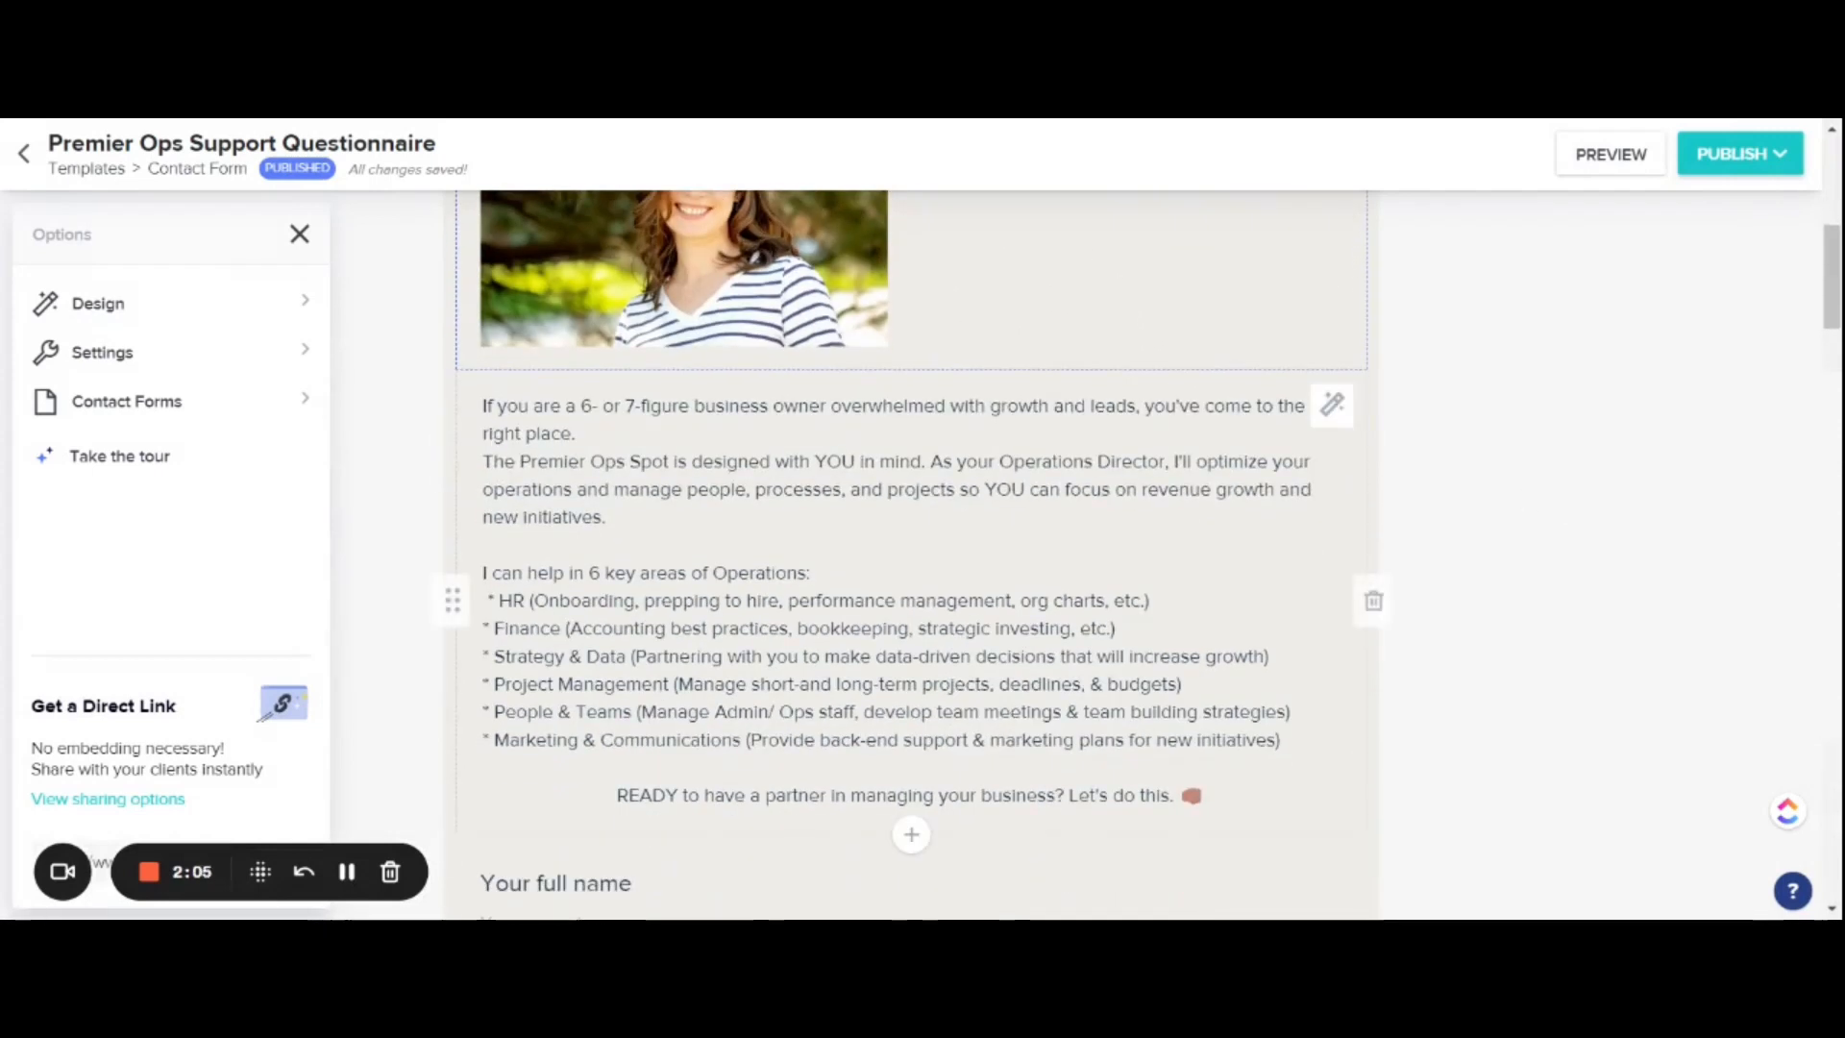
pyautogui.click(909, 373)
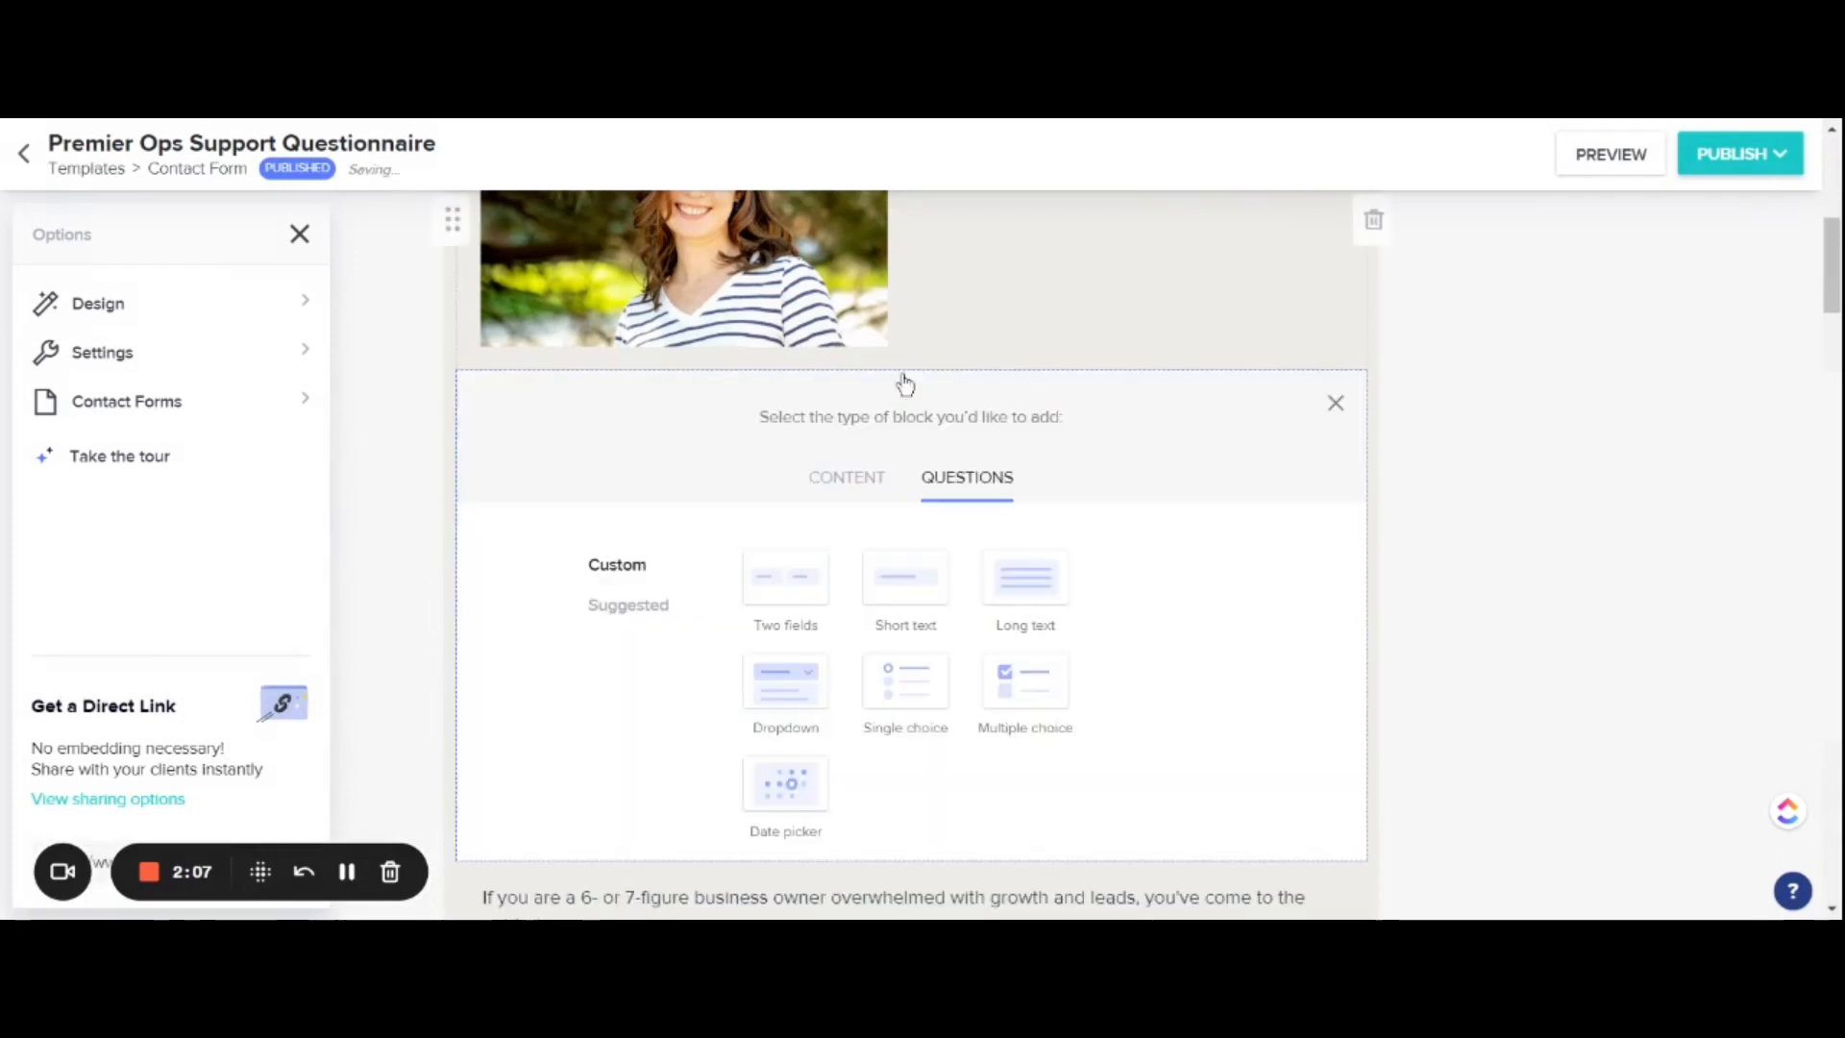
pyautogui.click(846, 480)
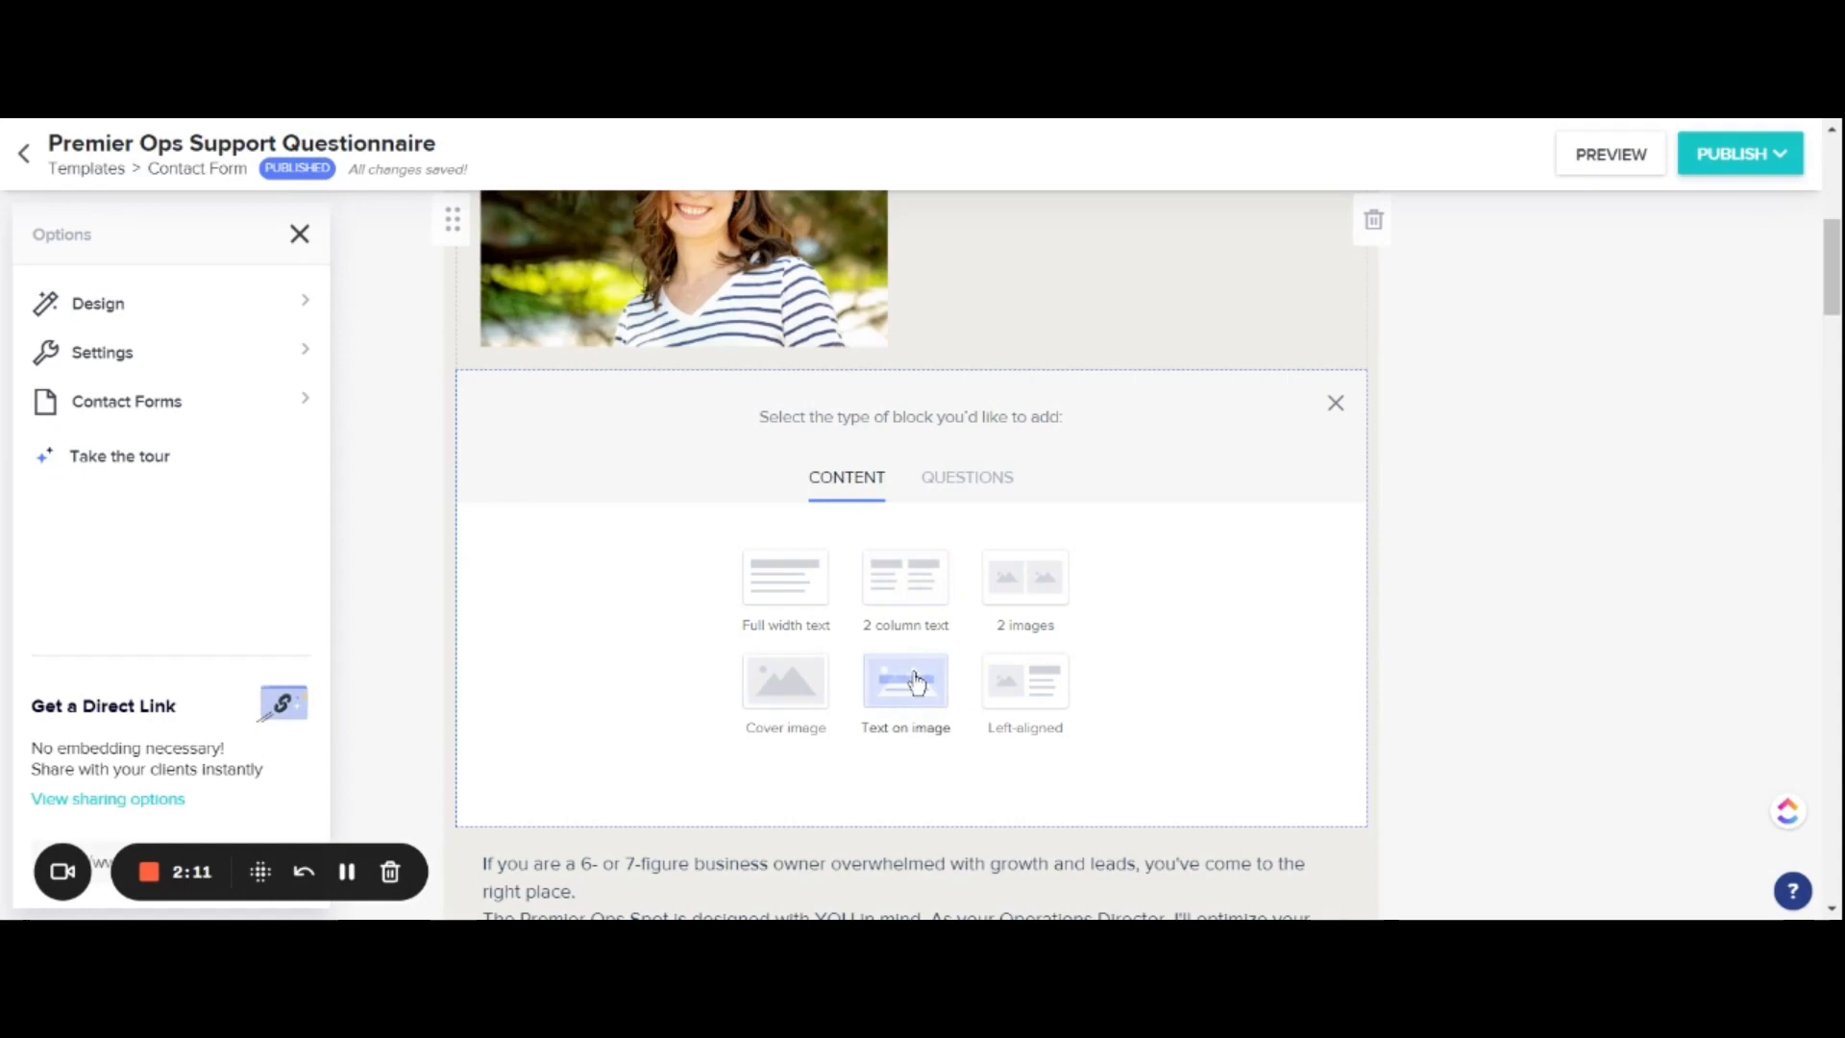
pyautogui.click(803, 597)
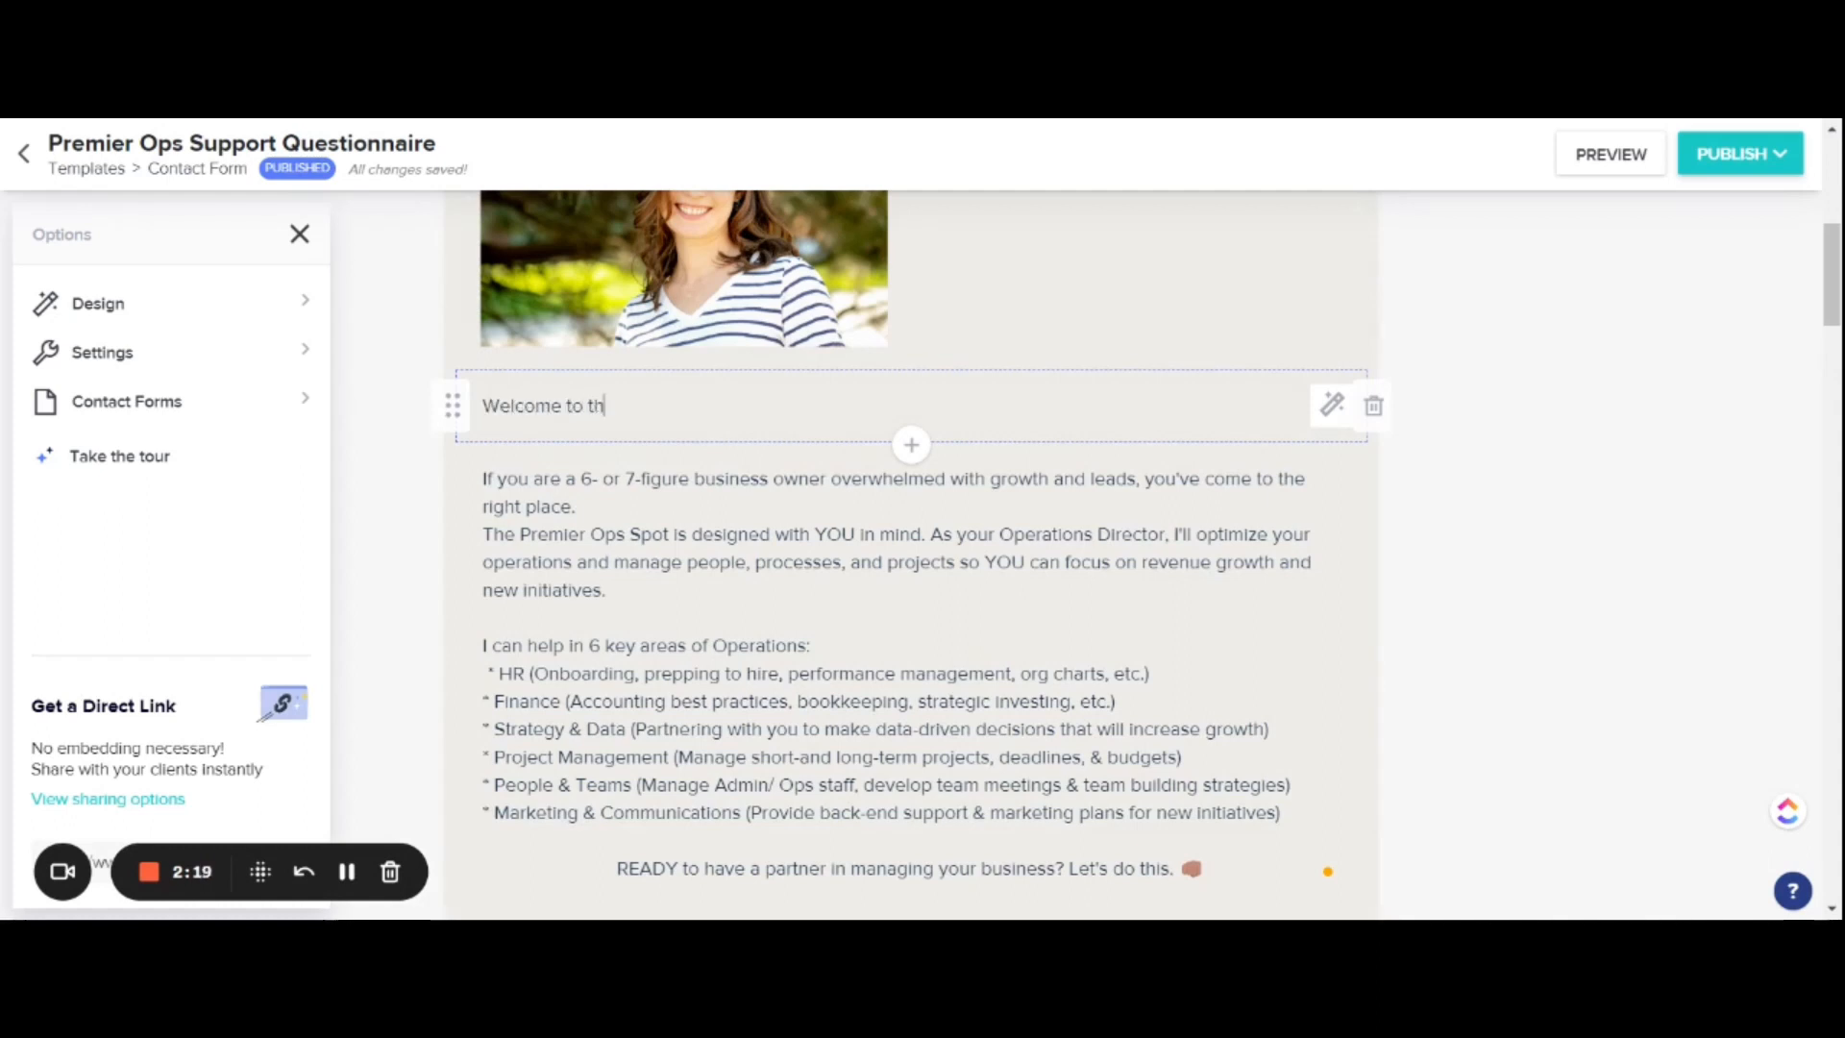
pyautogui.write('e Premier Ops Spot!')
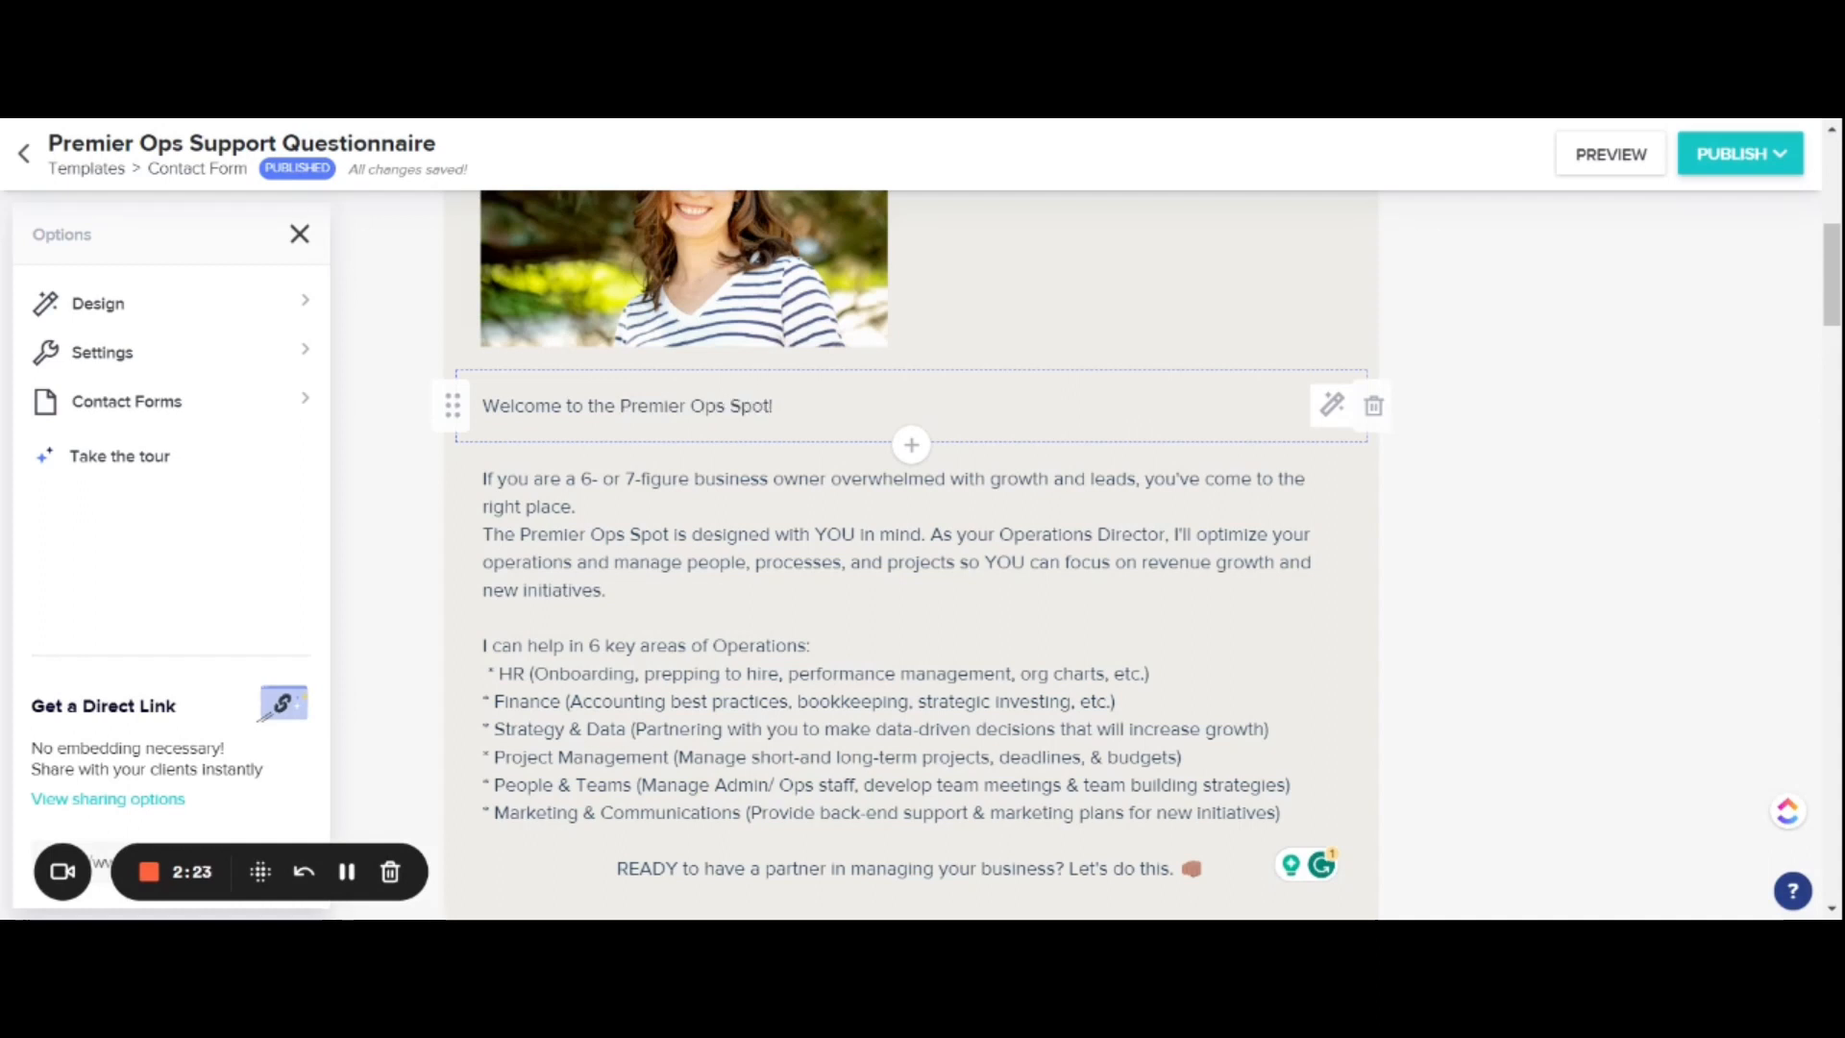
# Step: Format the welcome line as a large, centred, bold heading
pyautogui.moveTo(773, 405); pyautogui.dragTo(482, 406)
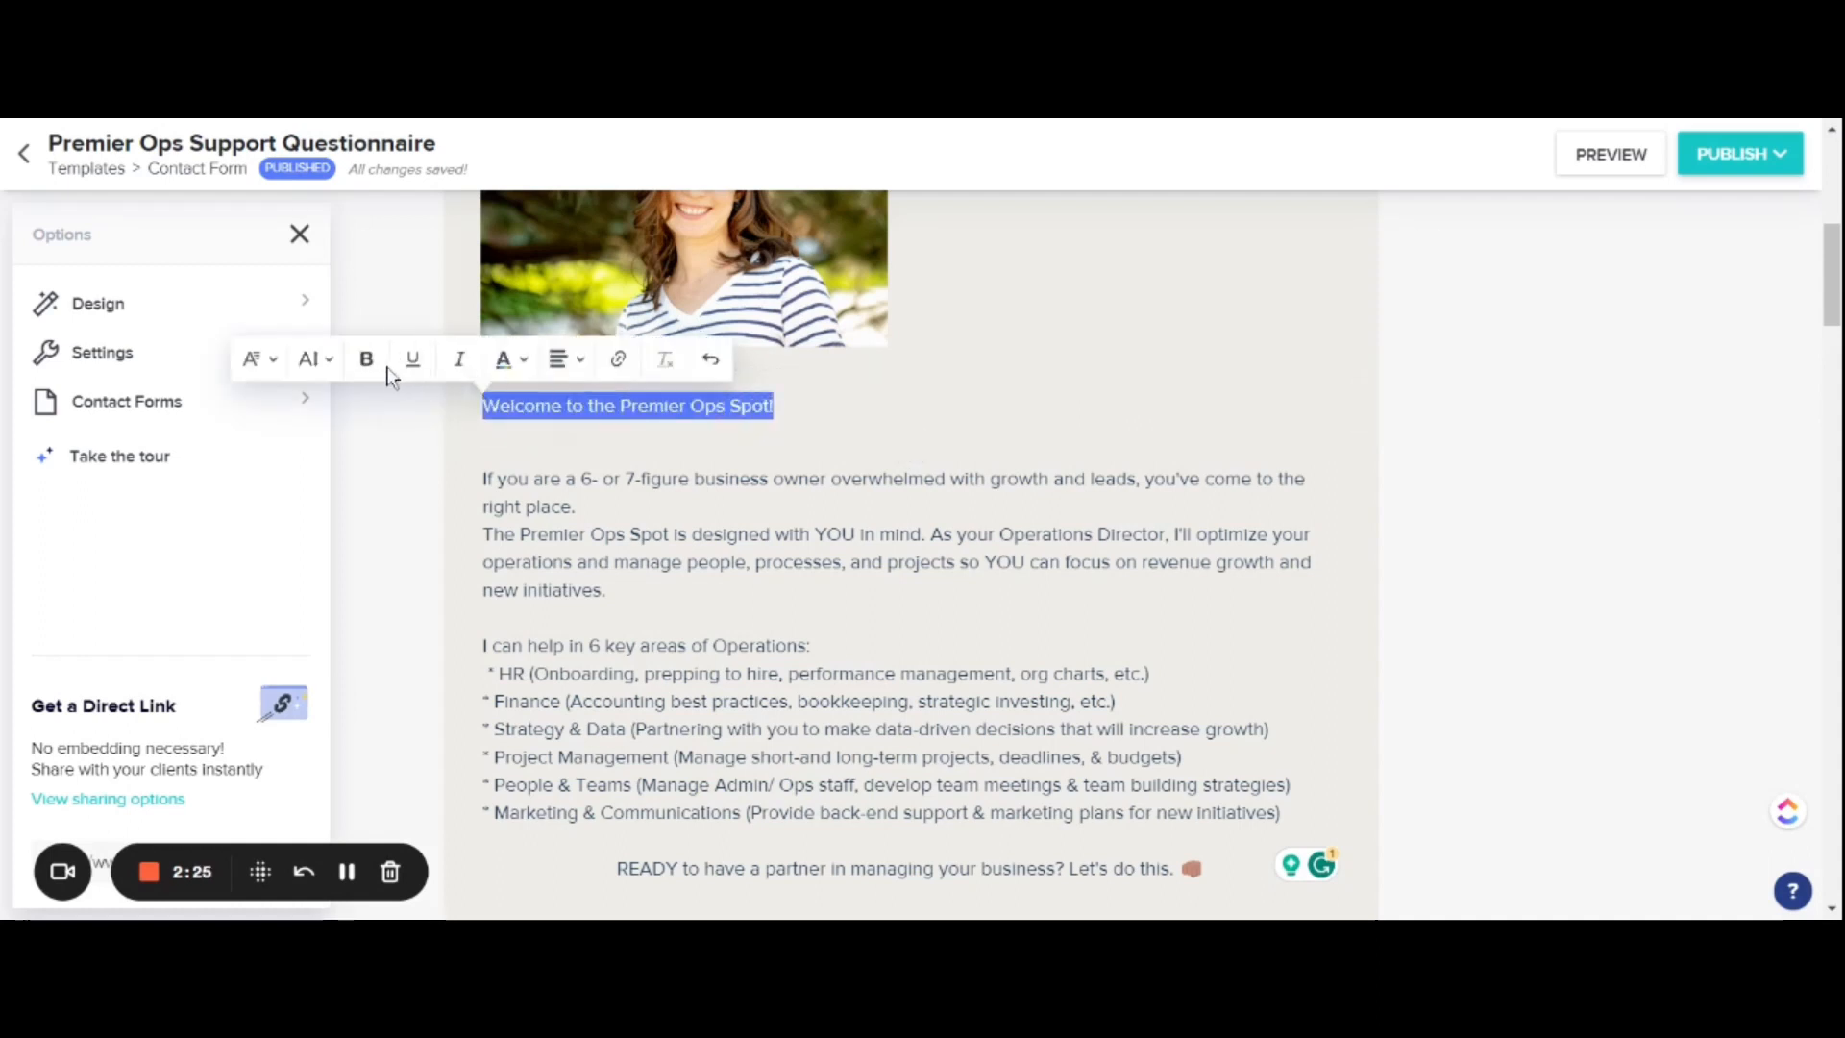
pyautogui.click(339, 363)
pyautogui.click(416, 605)
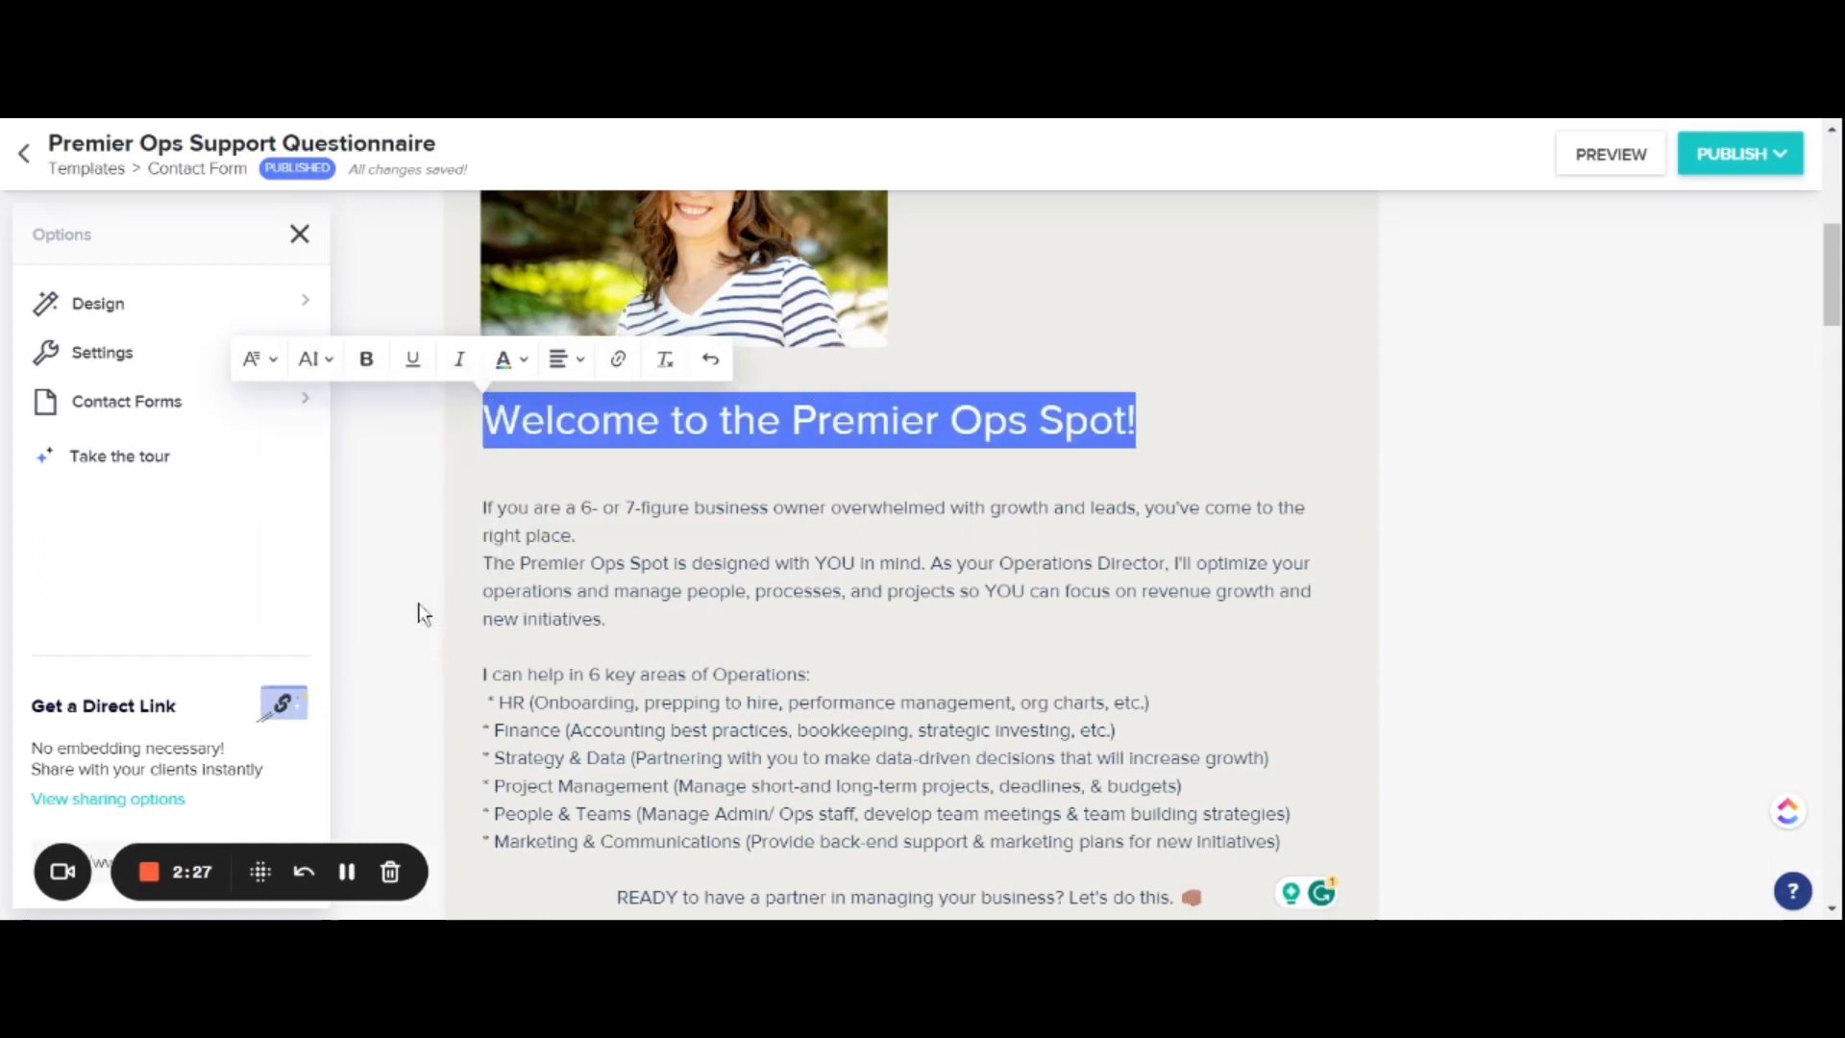
pyautogui.click(566, 358)
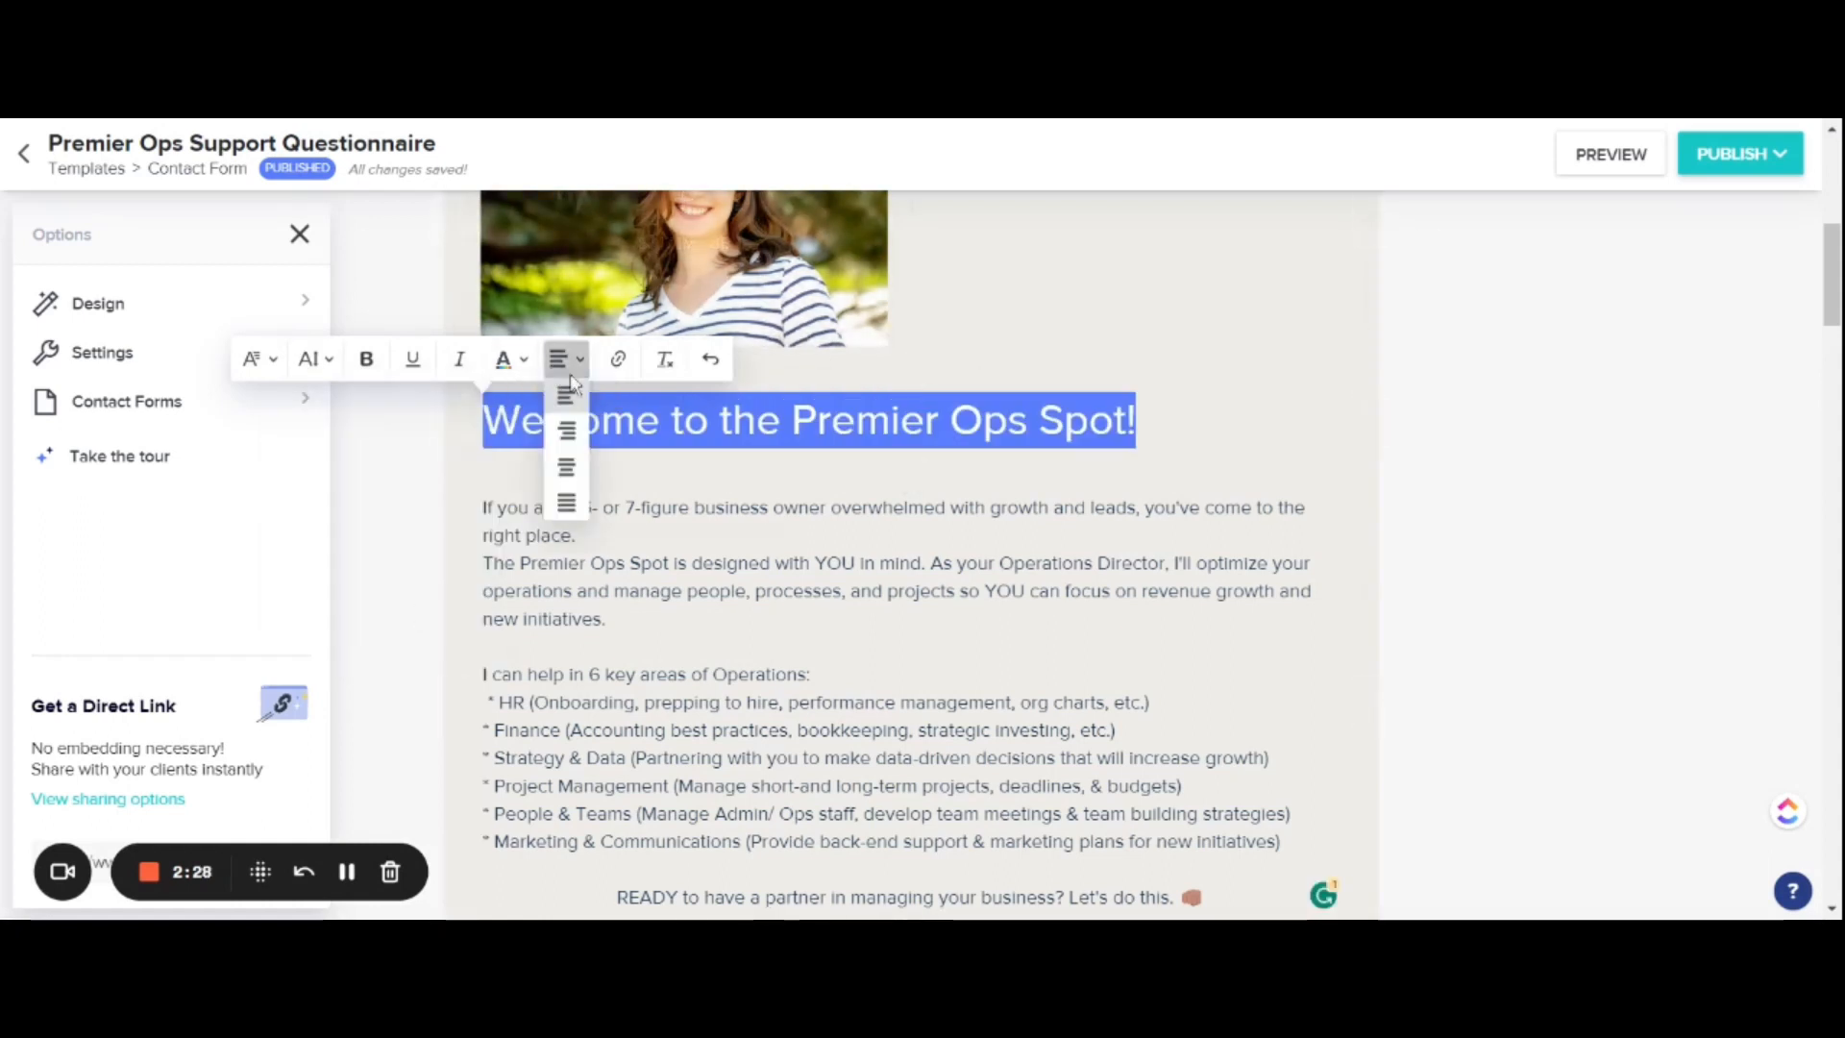
pyautogui.click(566, 429)
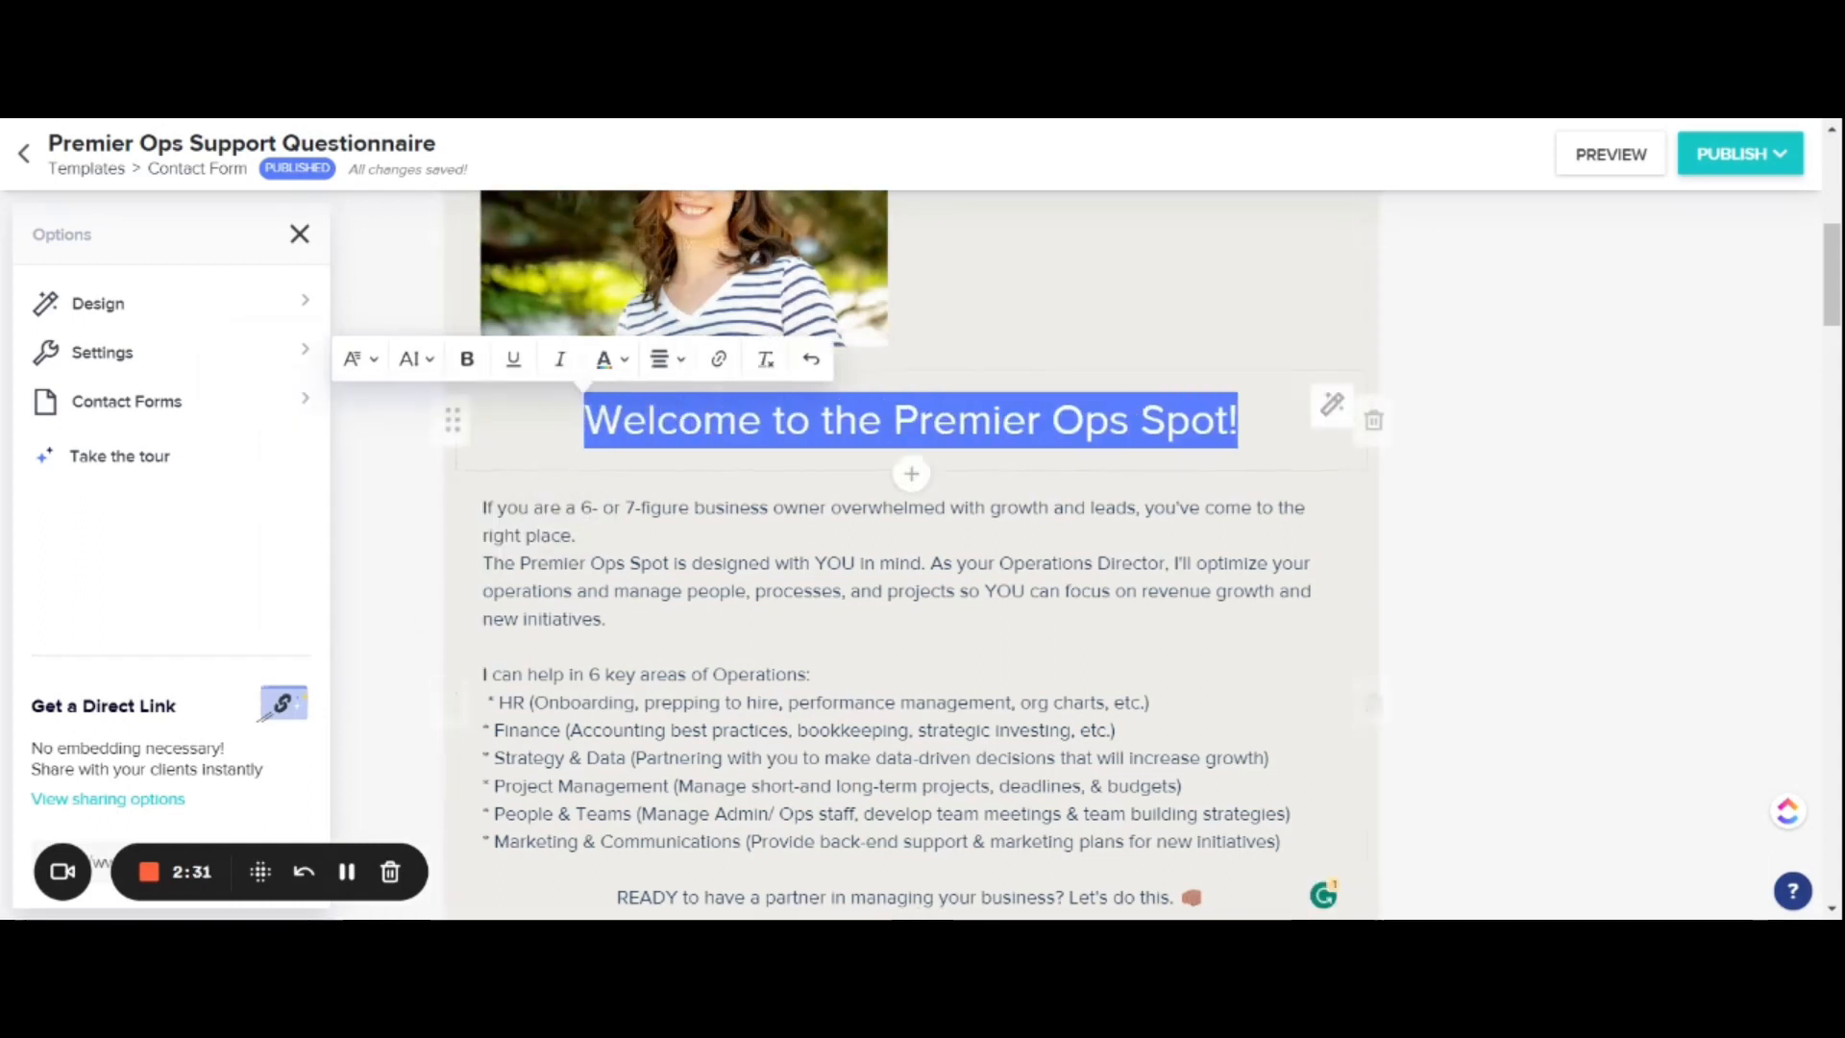
pyautogui.click(470, 365)
pyautogui.click(1505, 499)
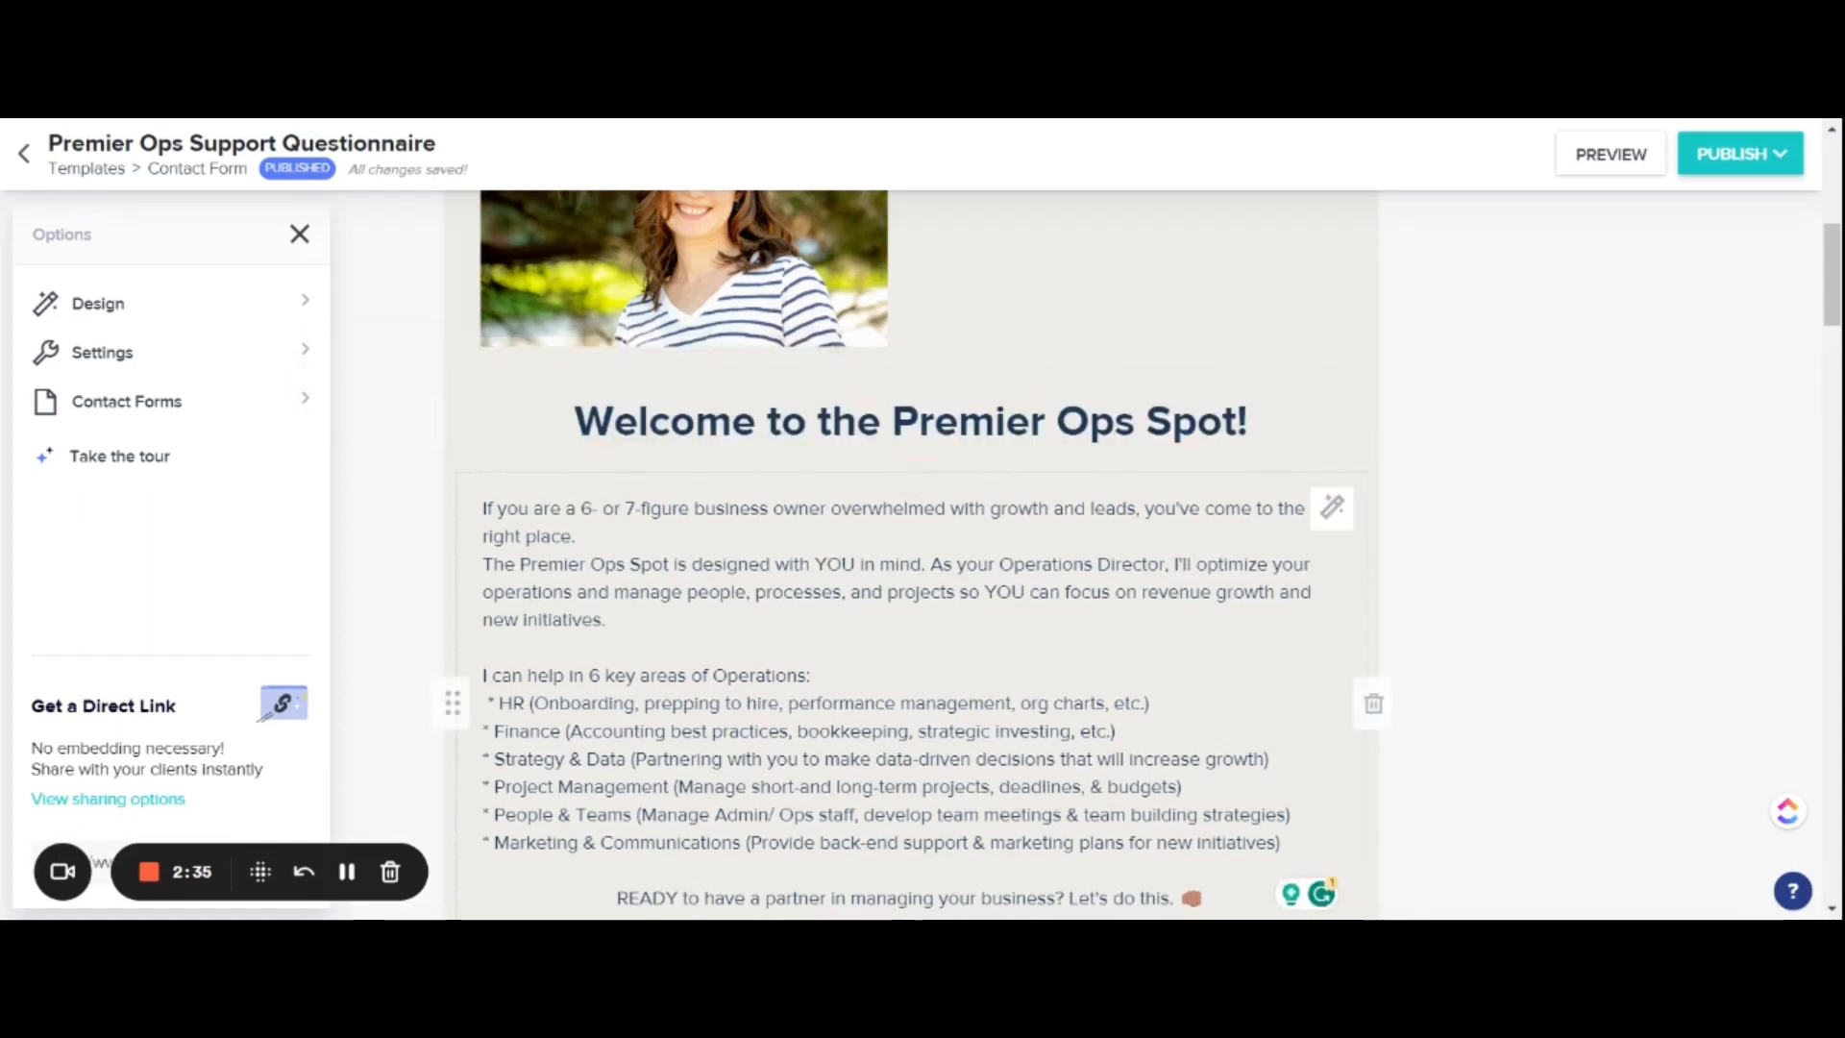
# Step: Review the list of contact forms and the form's color theme options for body, buttons and background
pyautogui.scroll(1, 1392, 499)
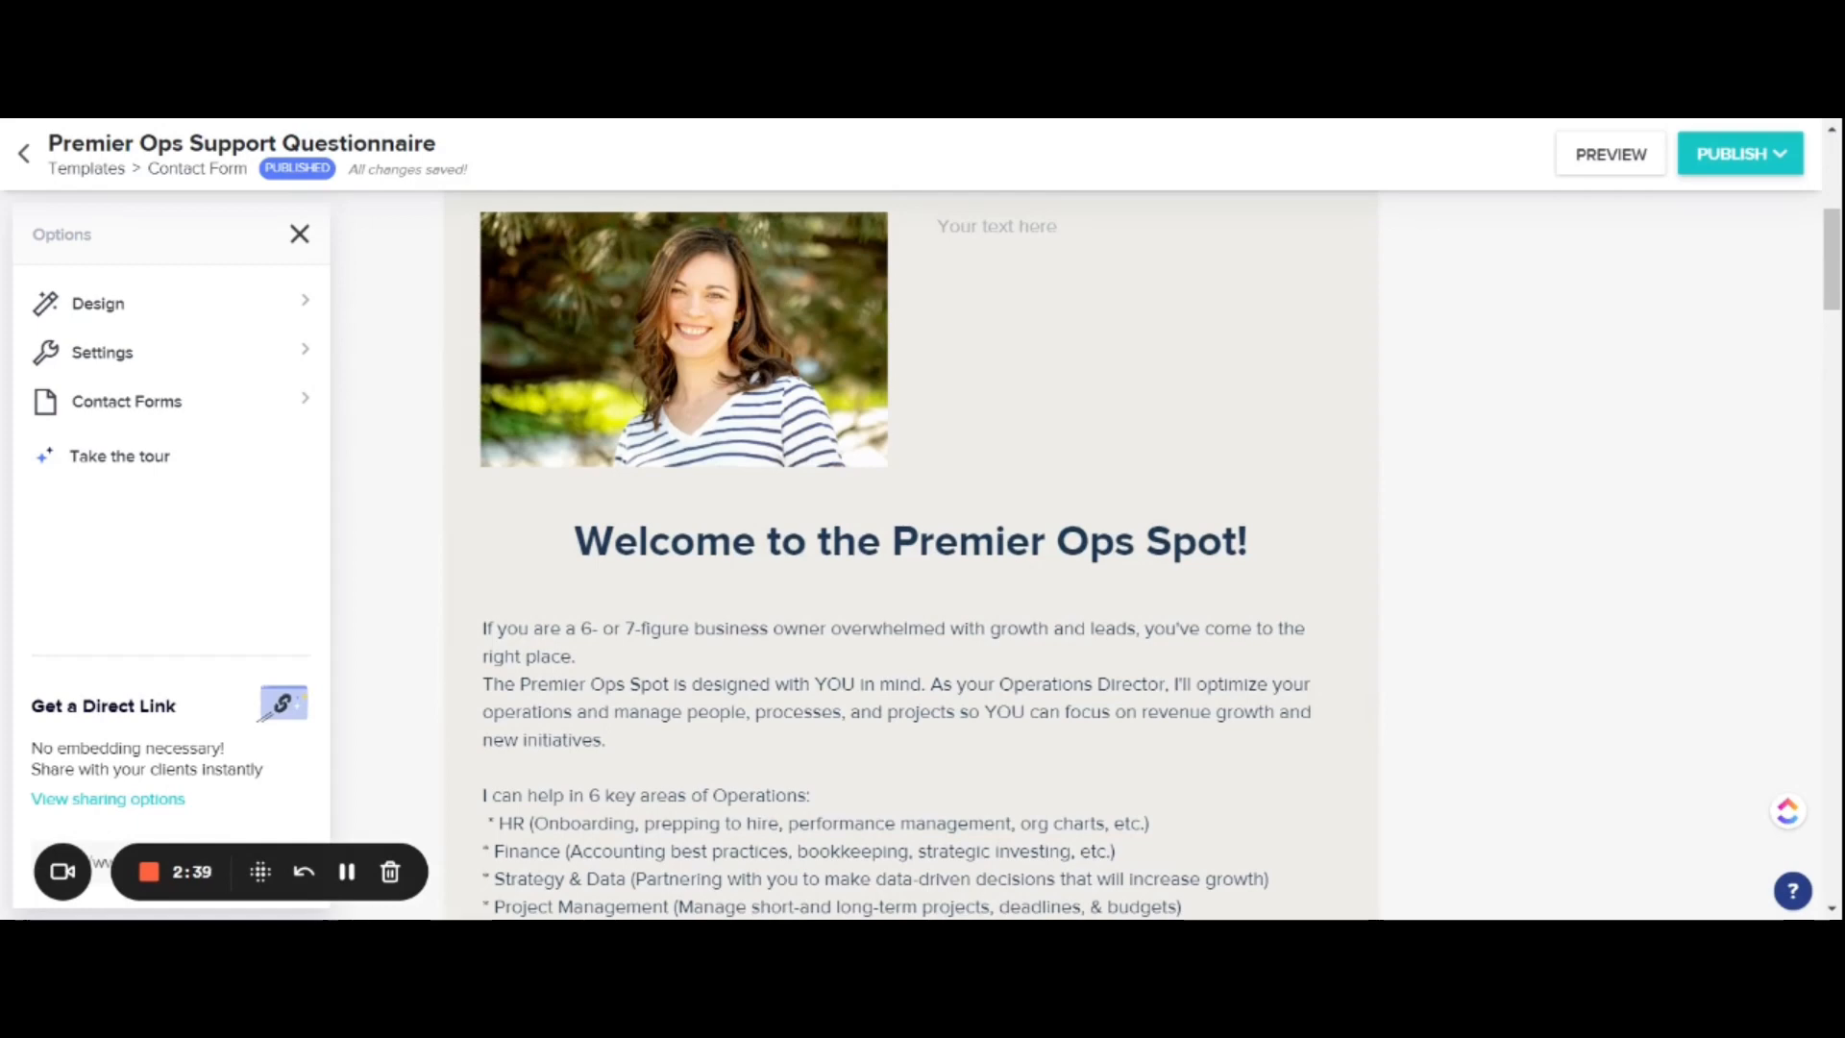
pyautogui.click(317, 409)
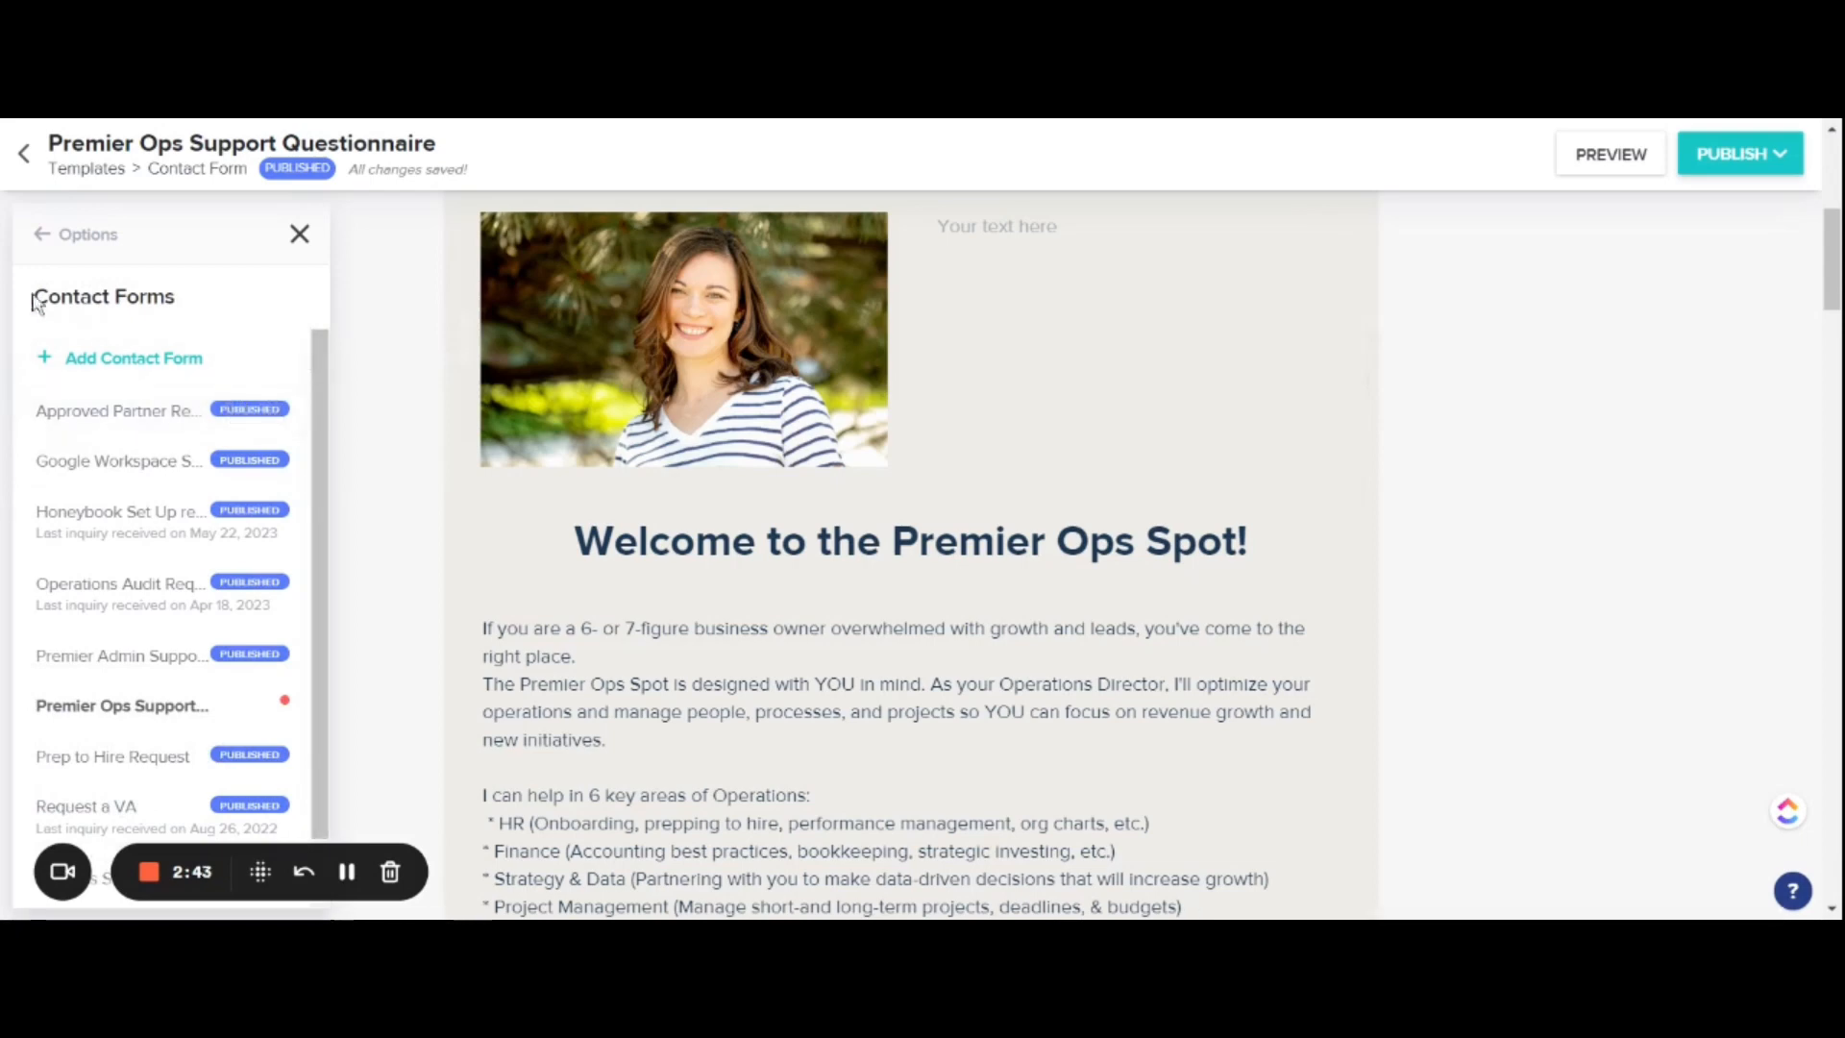
pyautogui.click(59, 236)
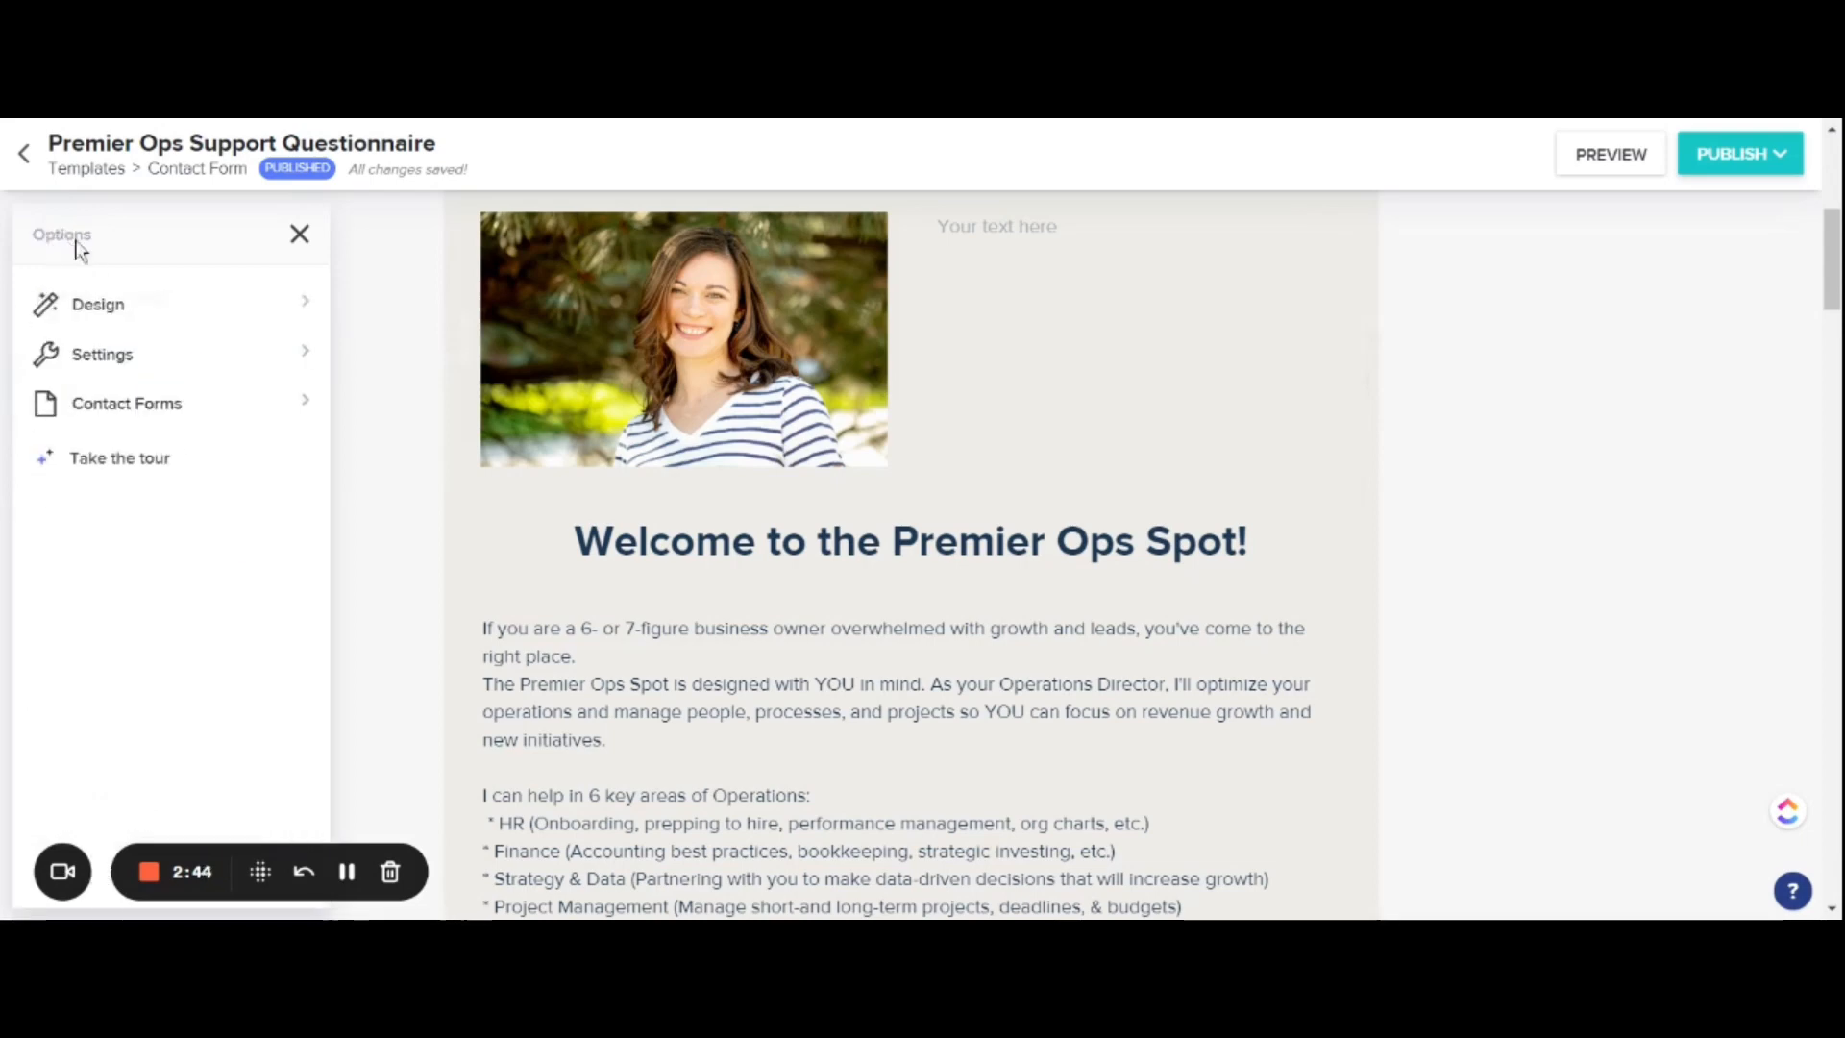
pyautogui.click(313, 315)
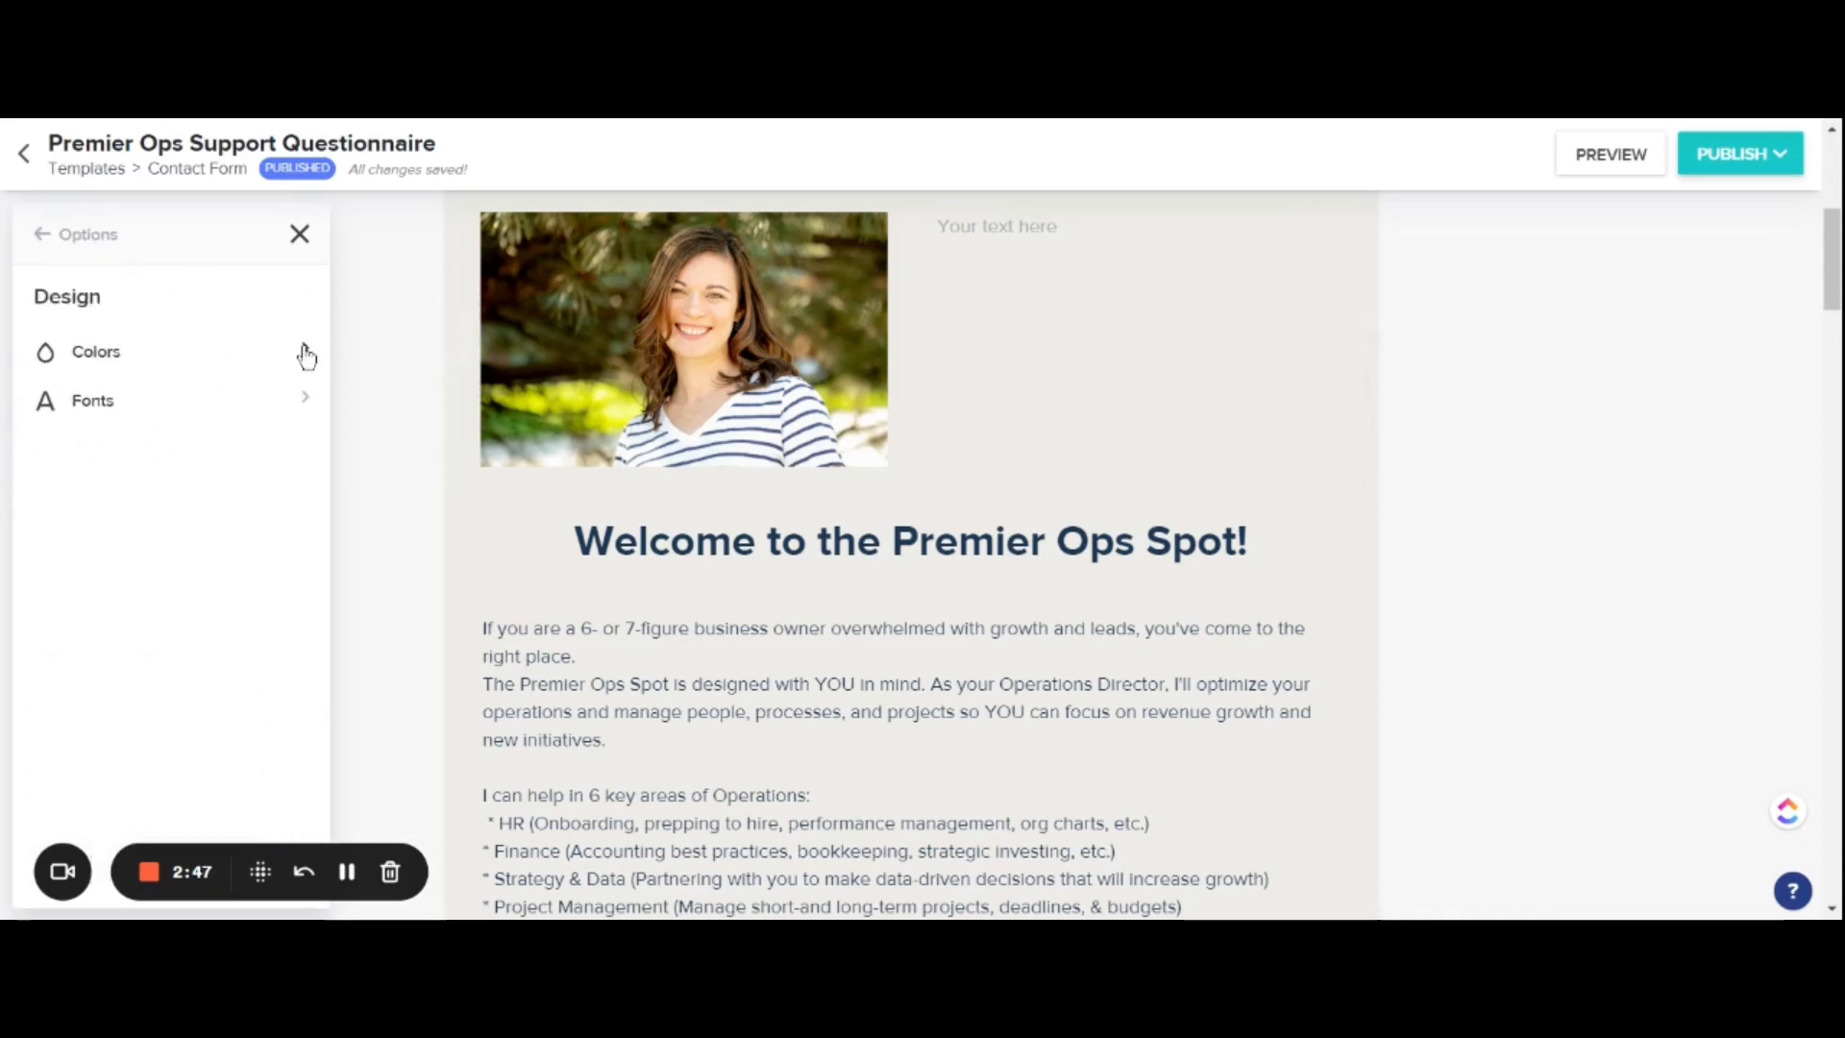
pyautogui.click(306, 356)
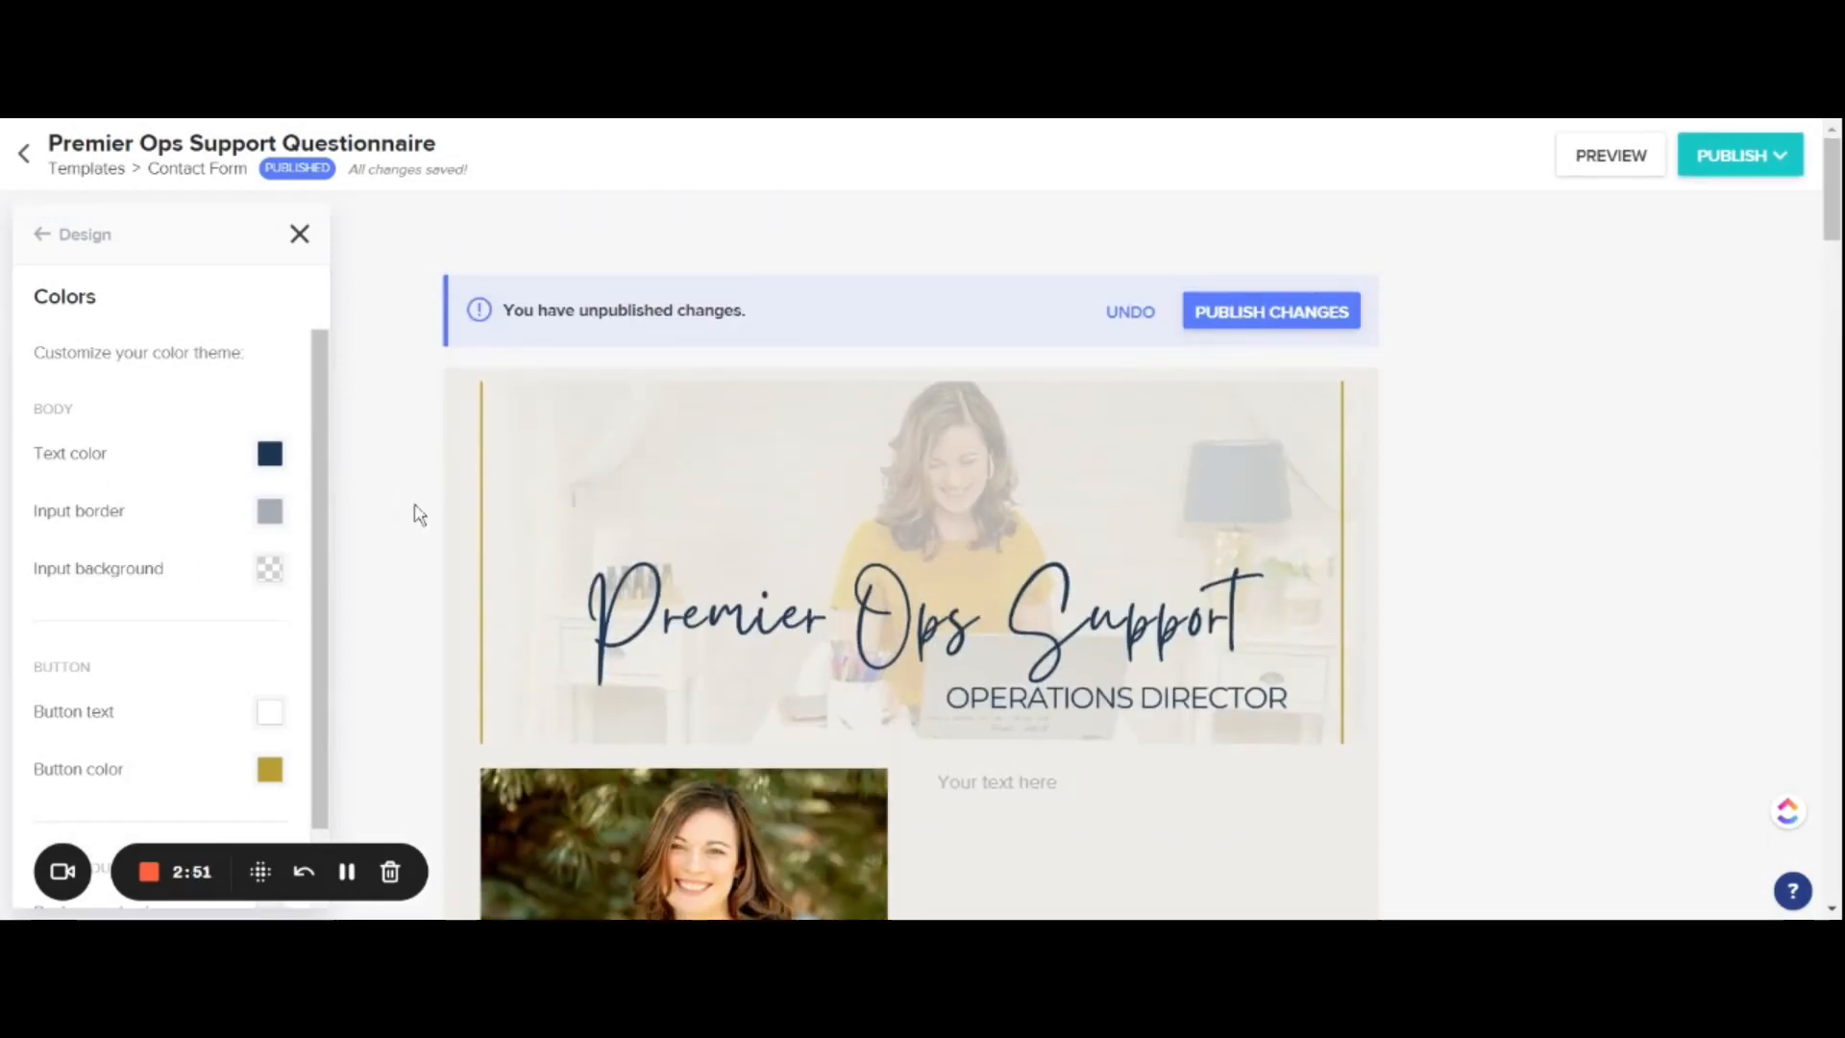
pyautogui.scroll(-3, 420, 514)
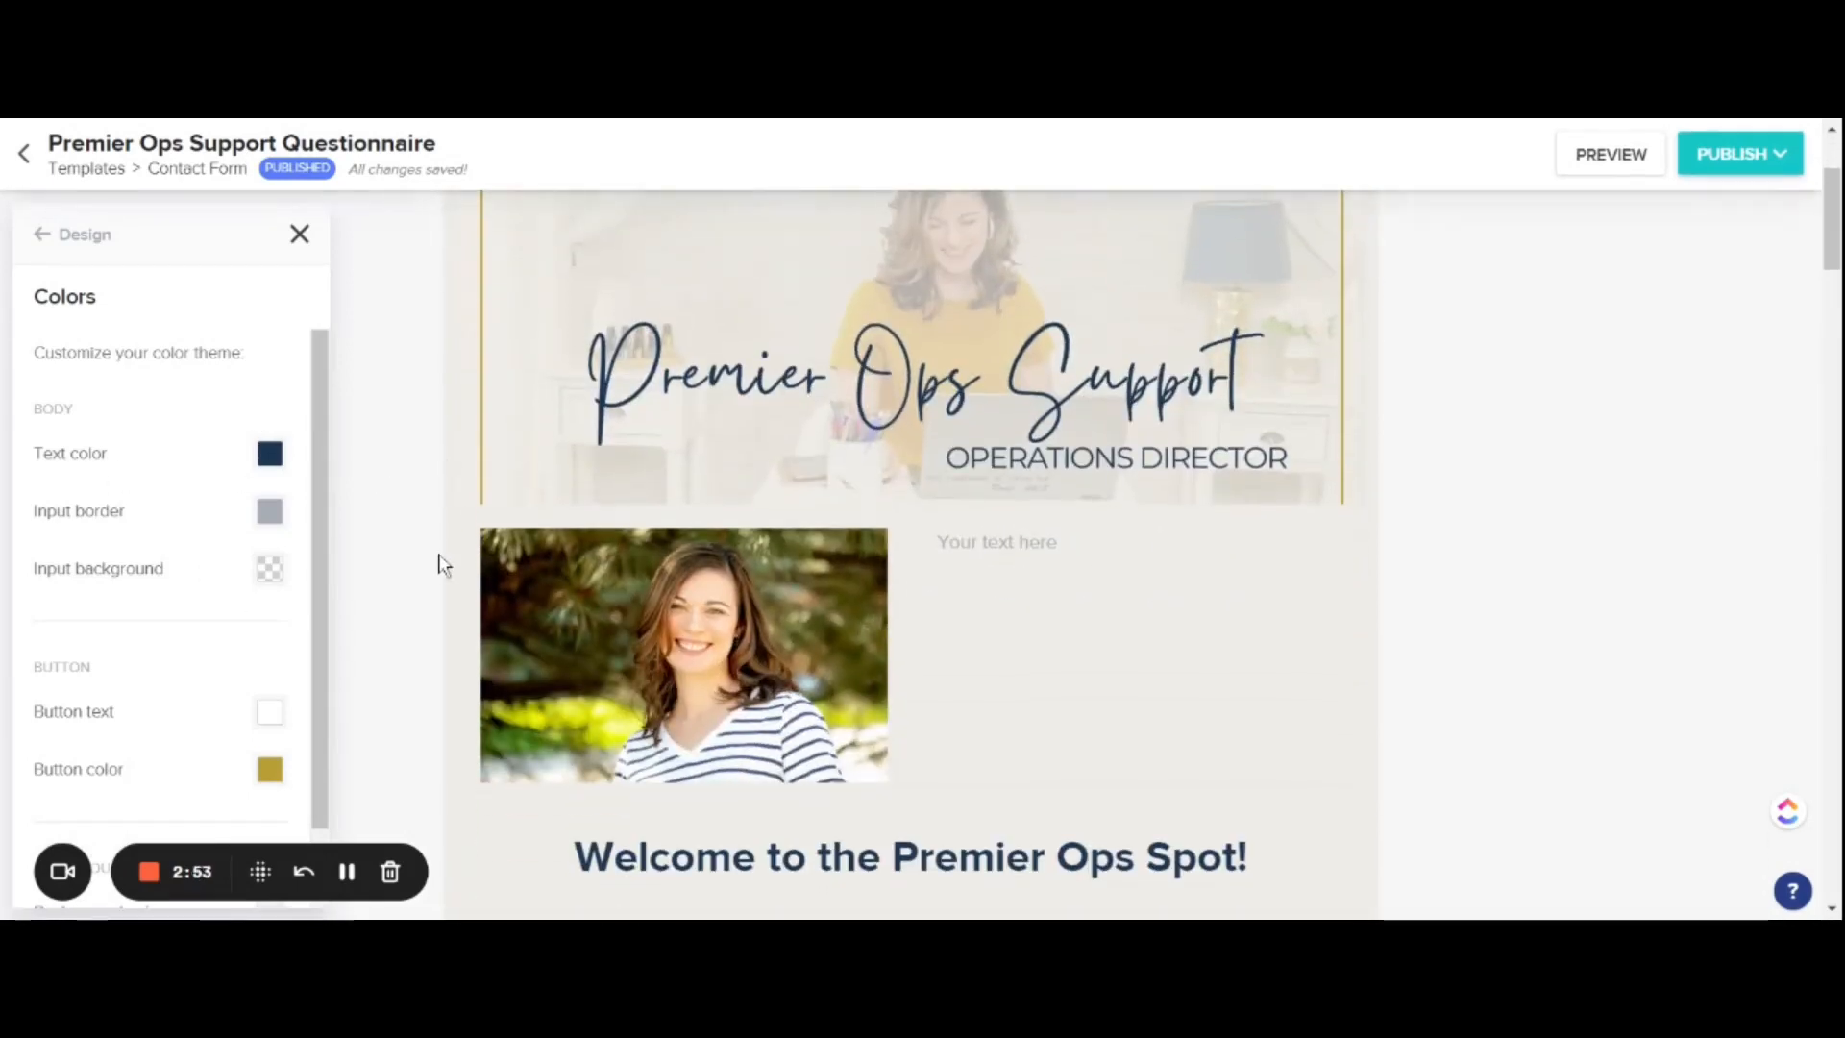
pyautogui.scroll(-3, 443, 564)
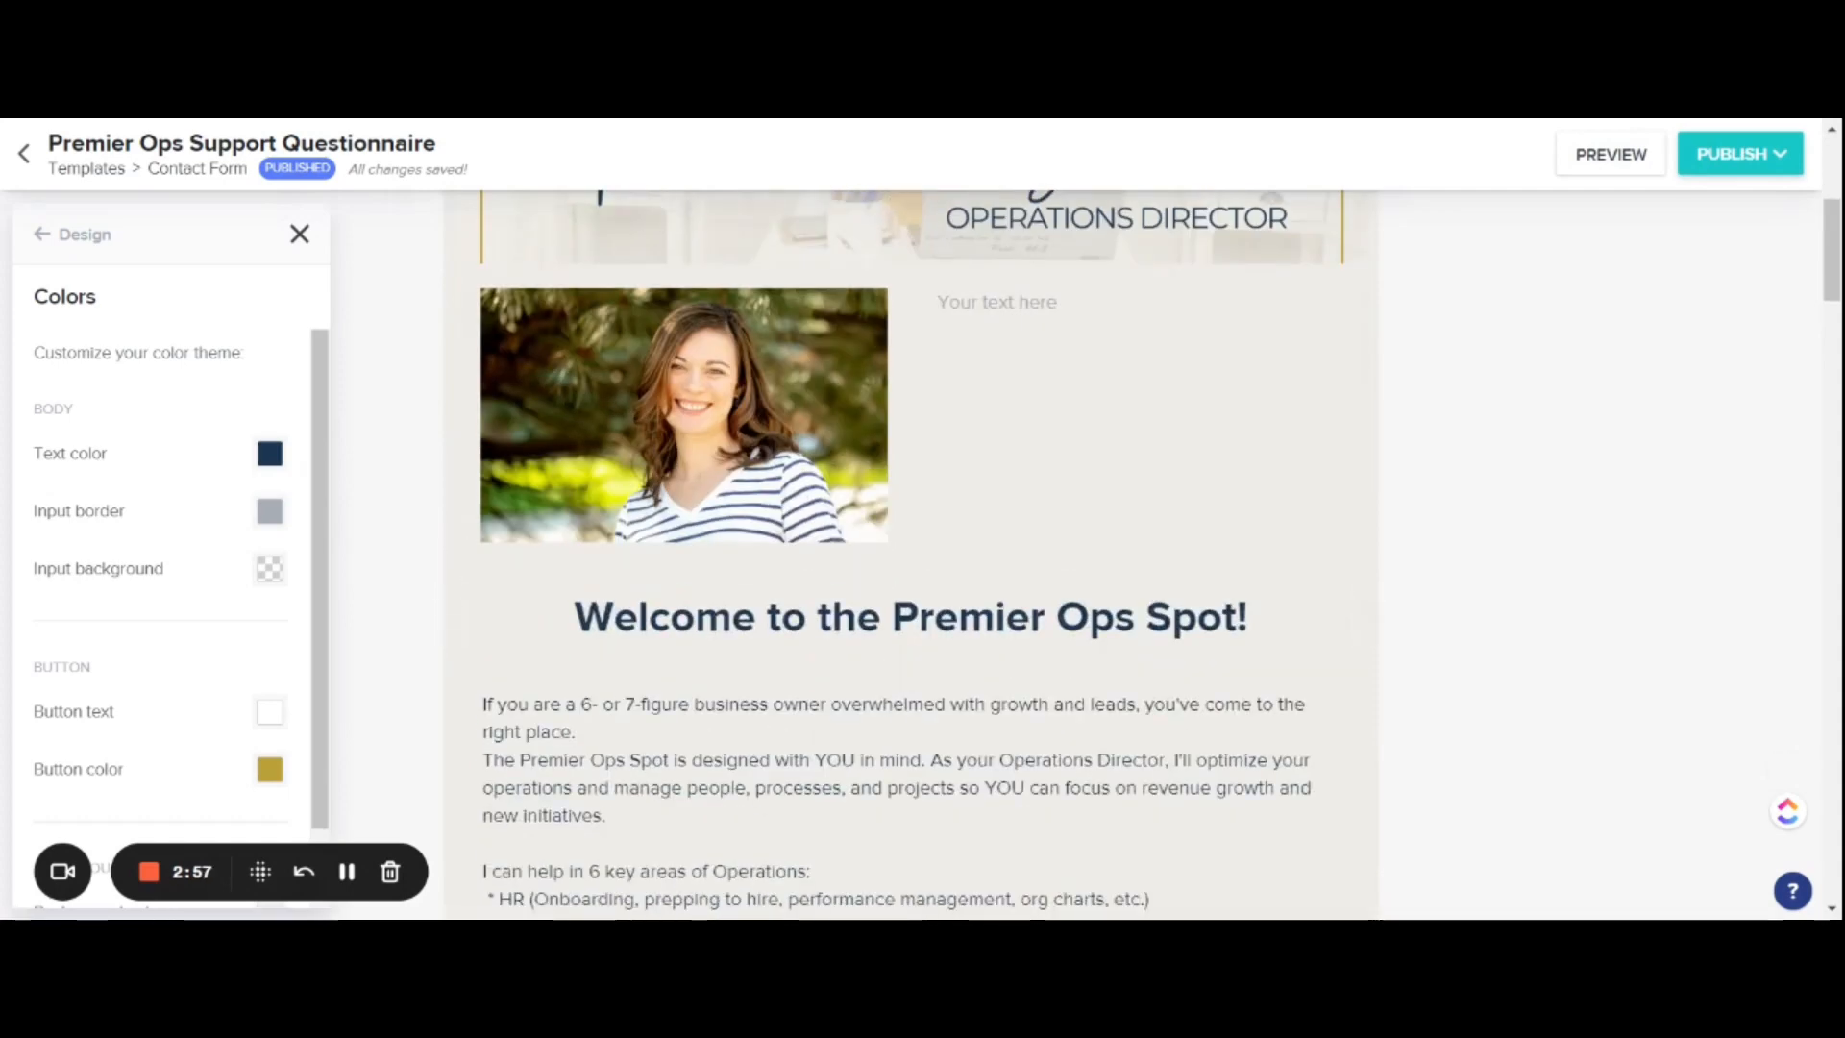
pyautogui.scroll(-2, 452, 539)
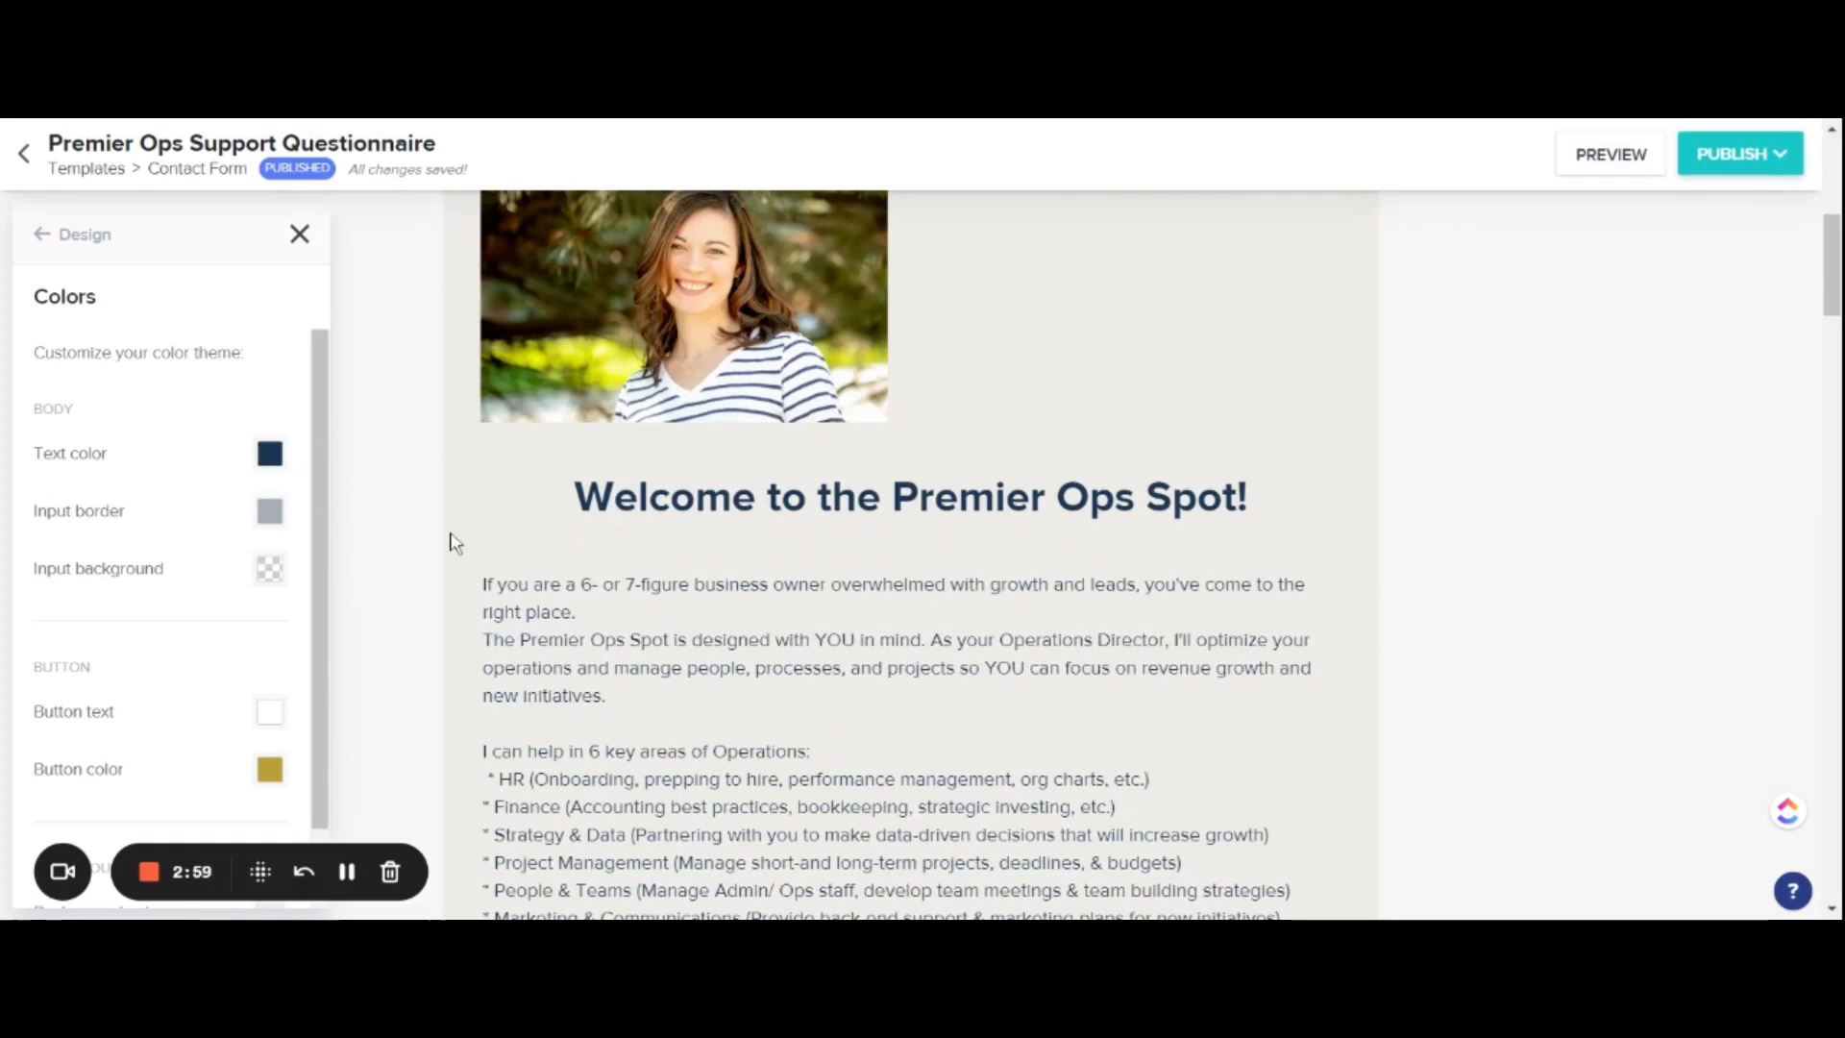
pyautogui.scroll(-3, 187, 670)
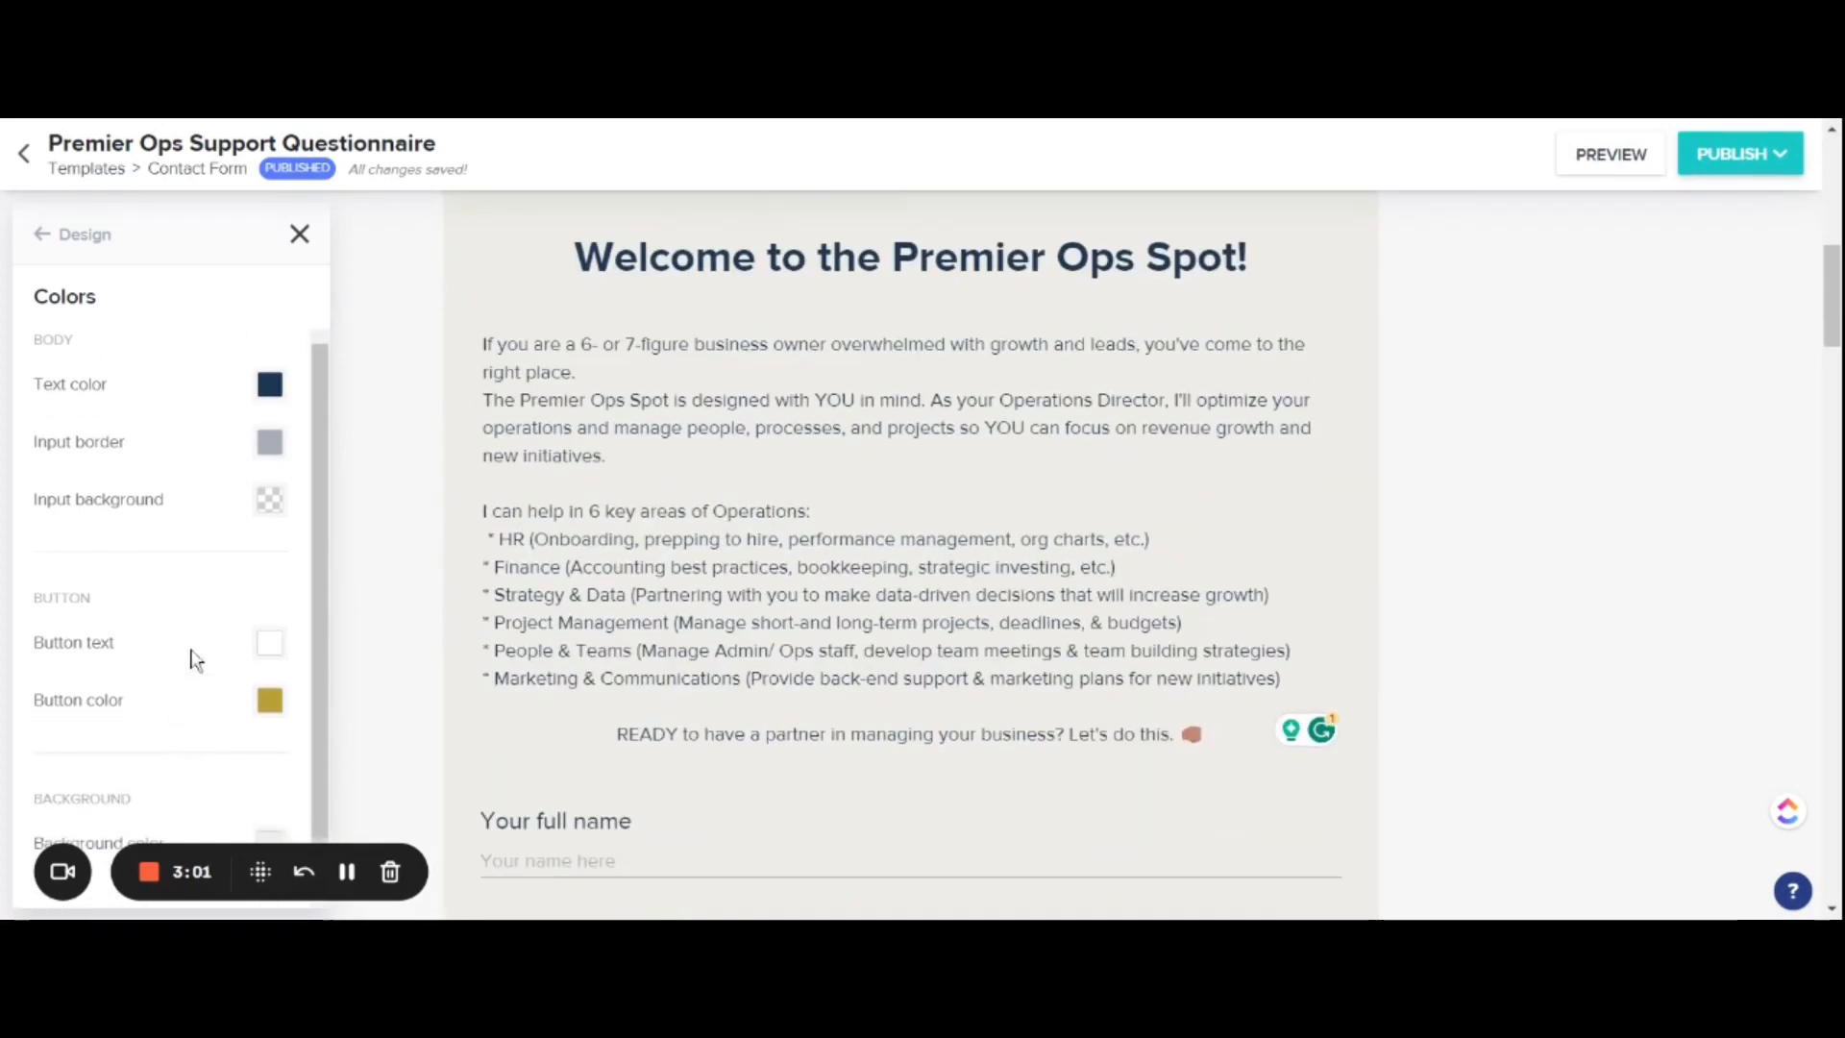
pyautogui.scroll(2, 166, 727)
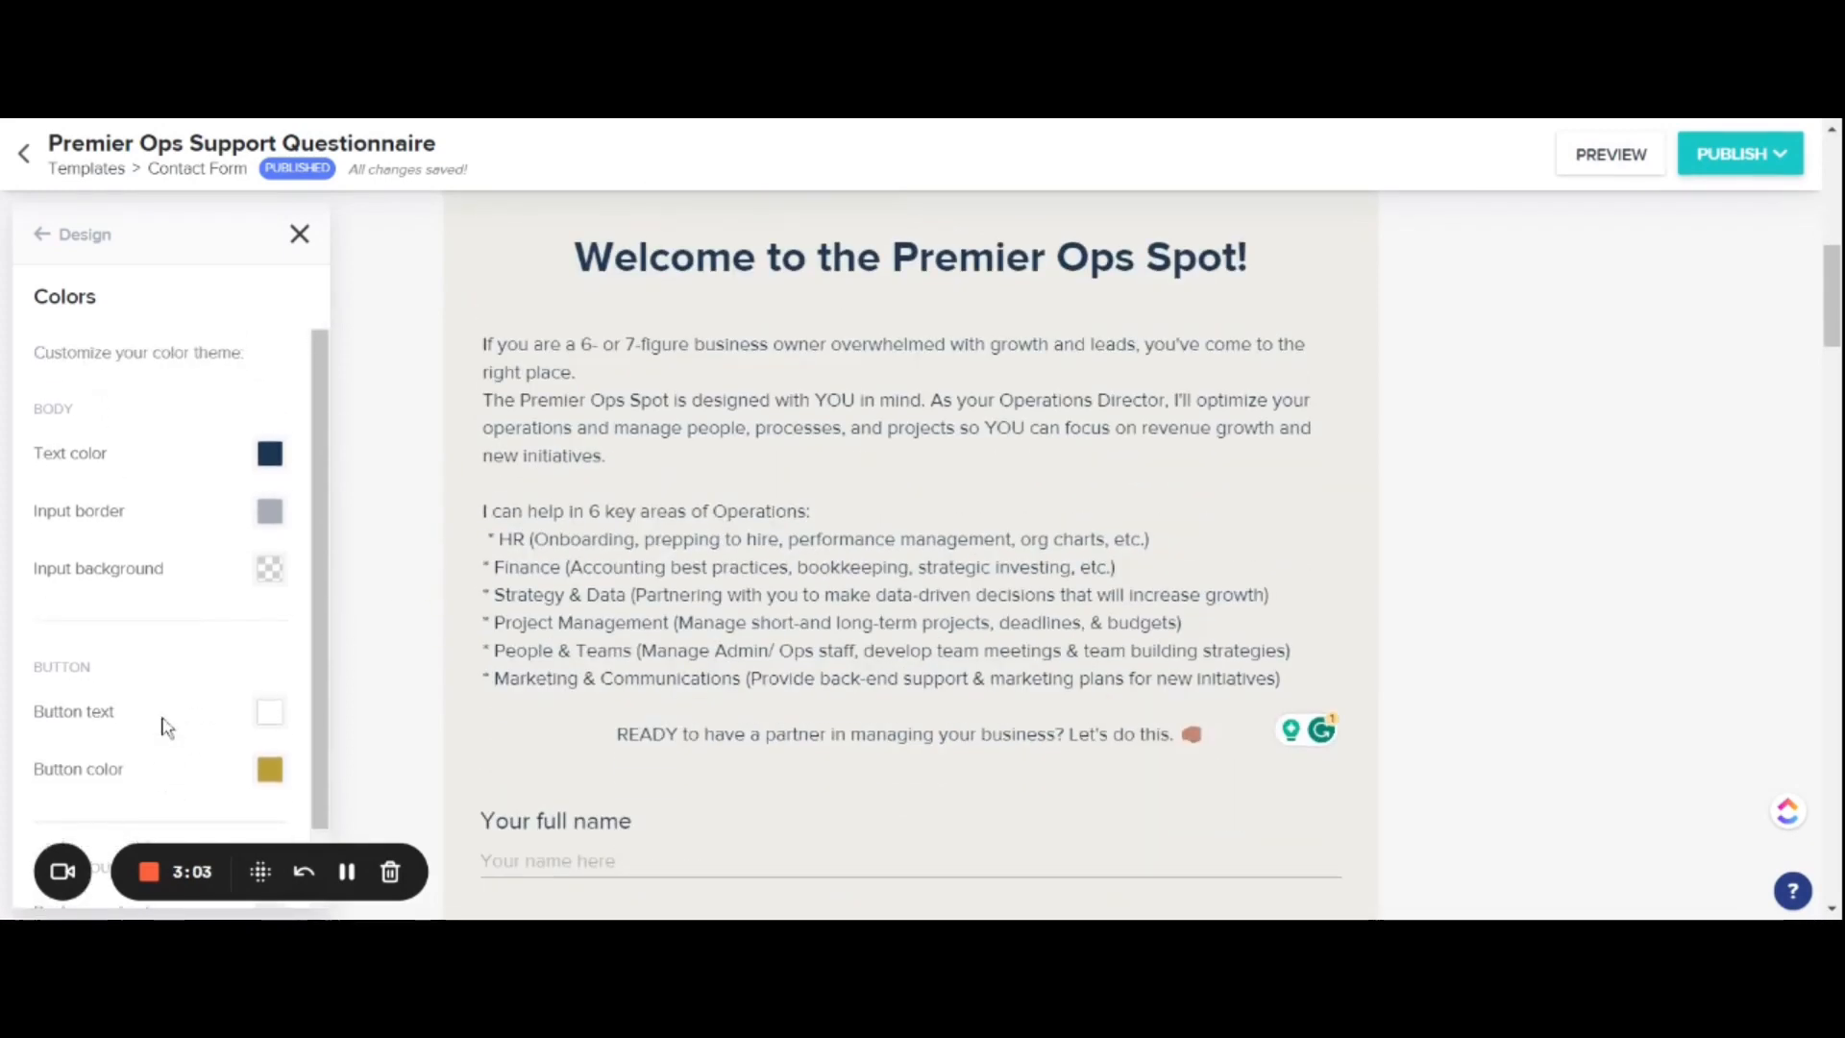
pyautogui.scroll(4, 201, 615)
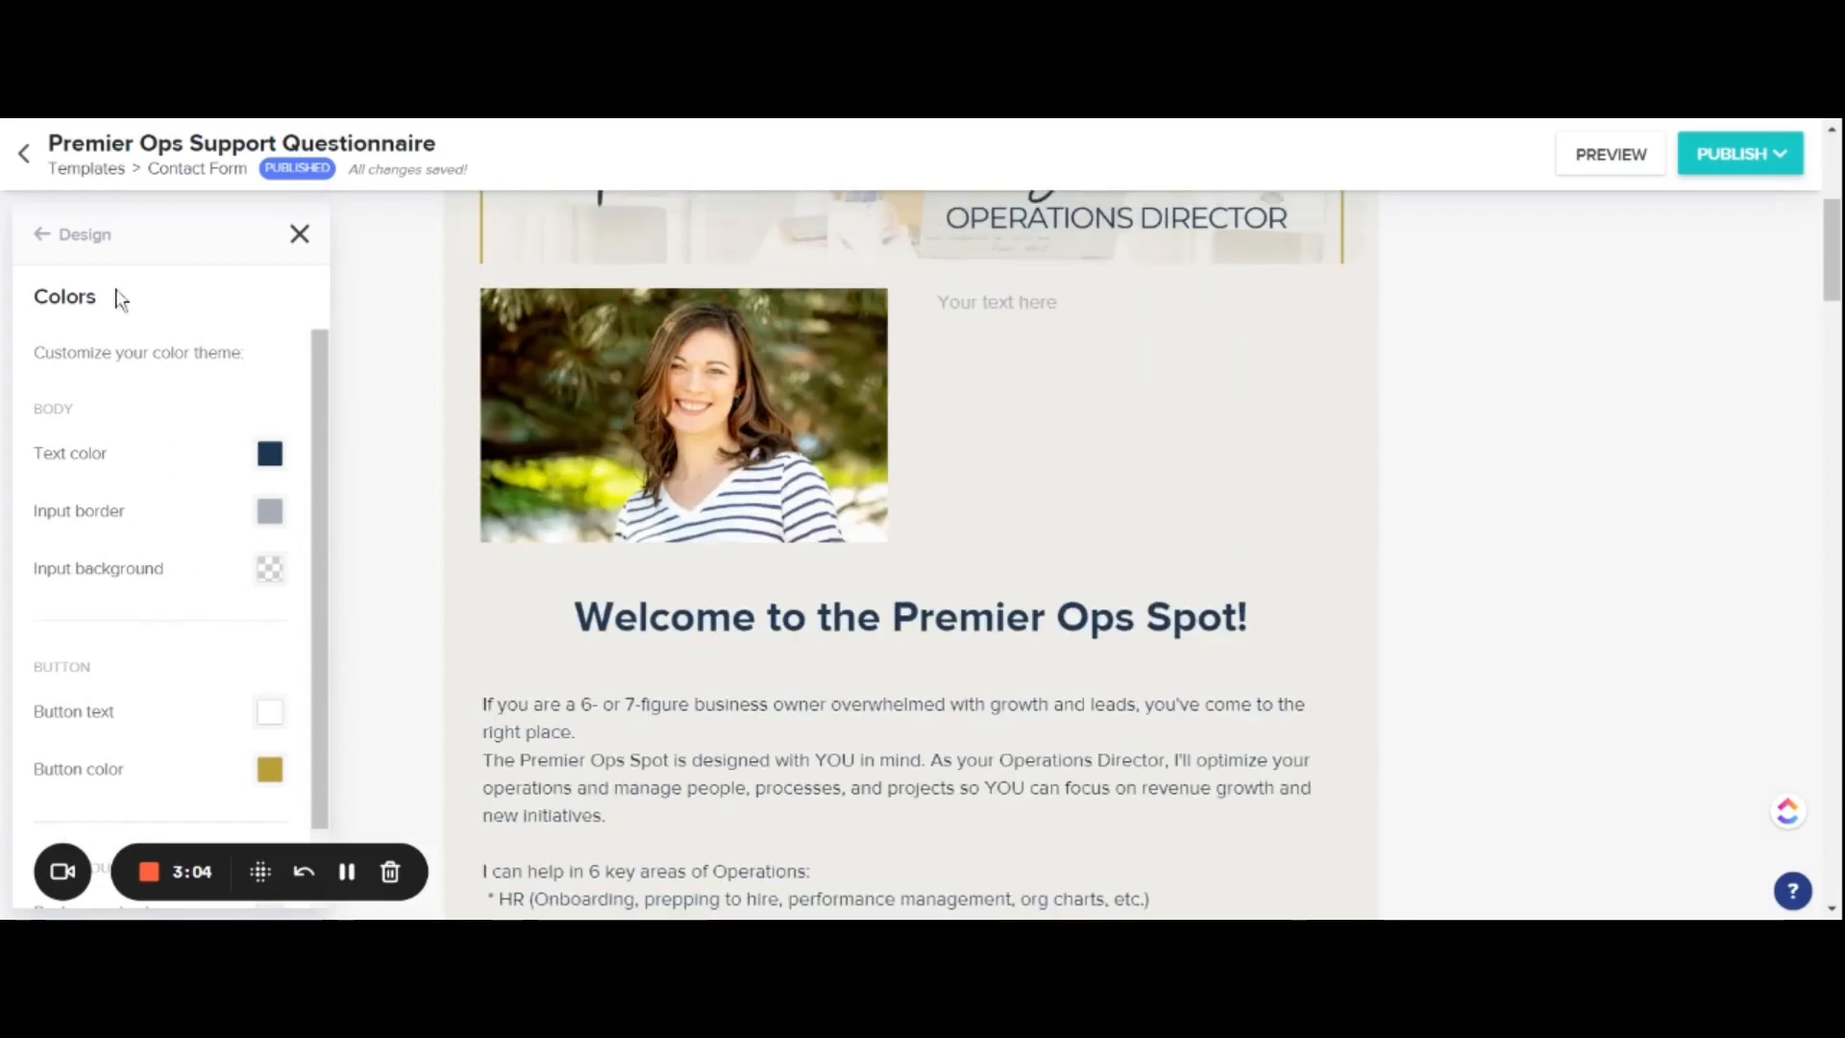
# Step: Examine the form's font settings and browse the fonts available for the body text
pyautogui.click(40, 234)
pyautogui.click(301, 401)
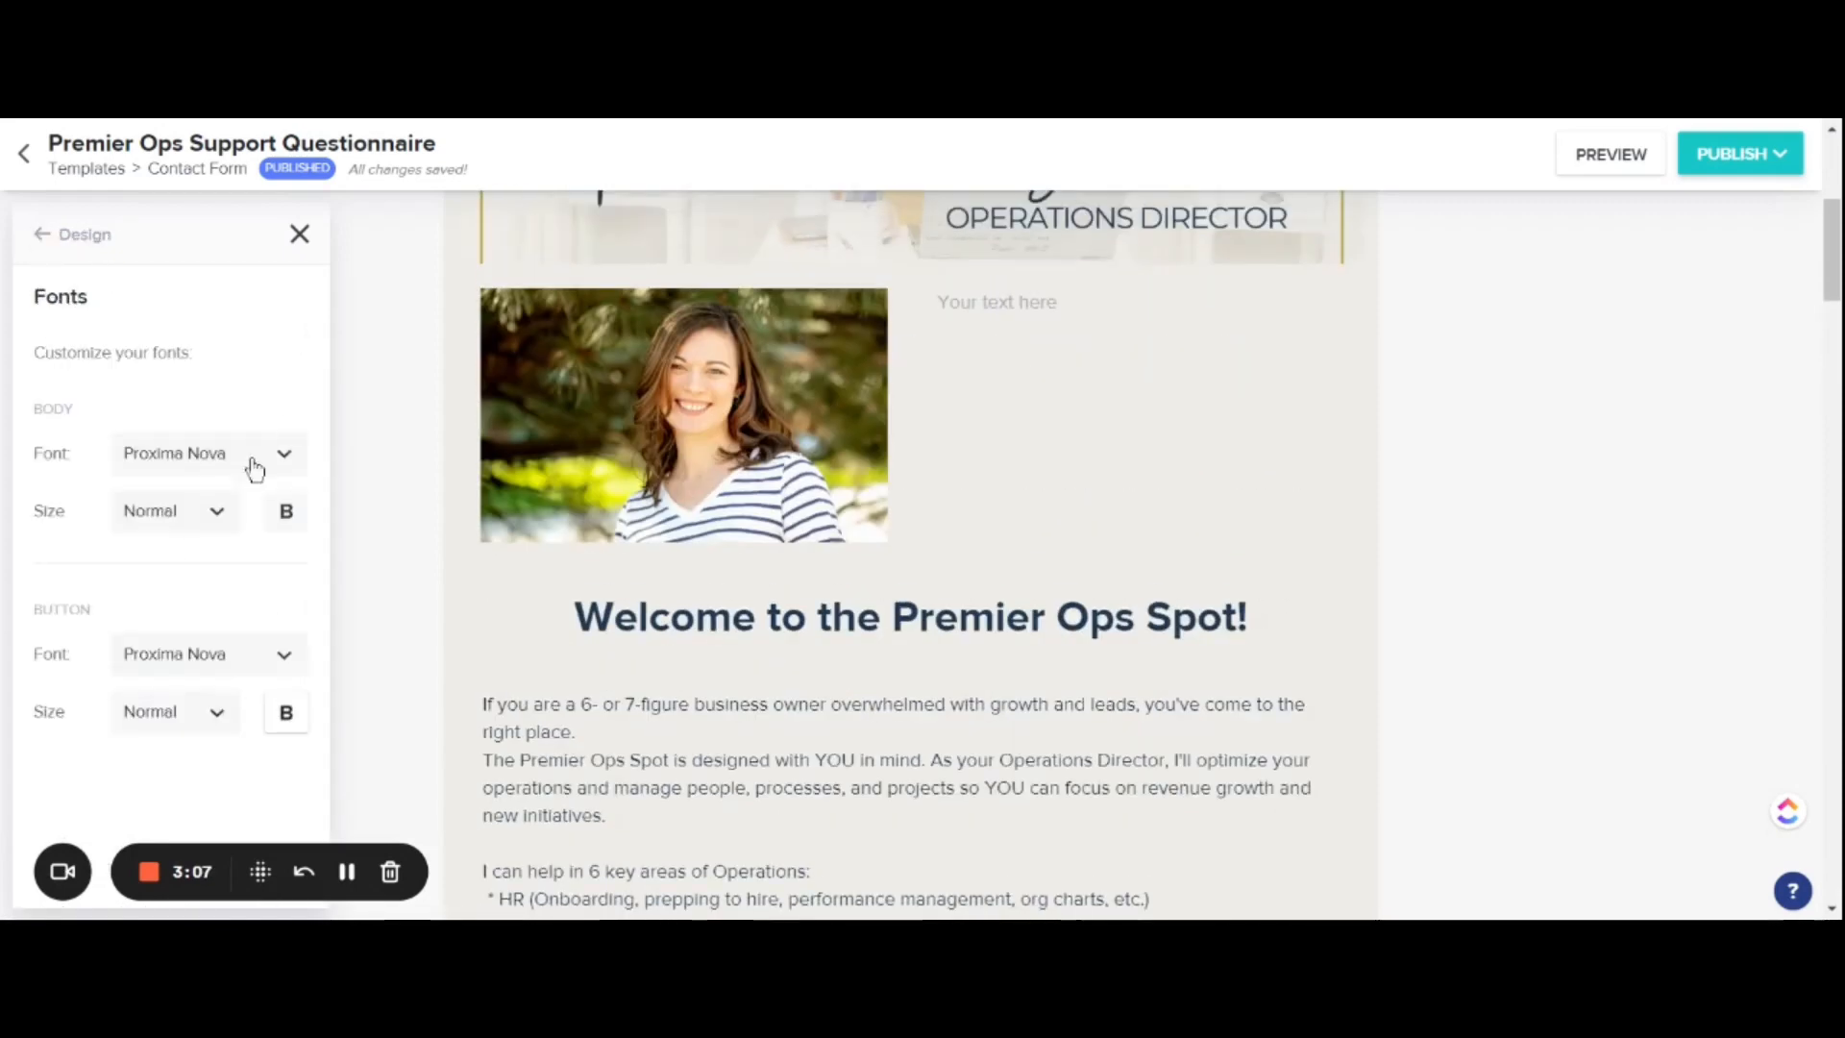
pyautogui.scroll(-2, 267, 363)
pyautogui.click(295, 457)
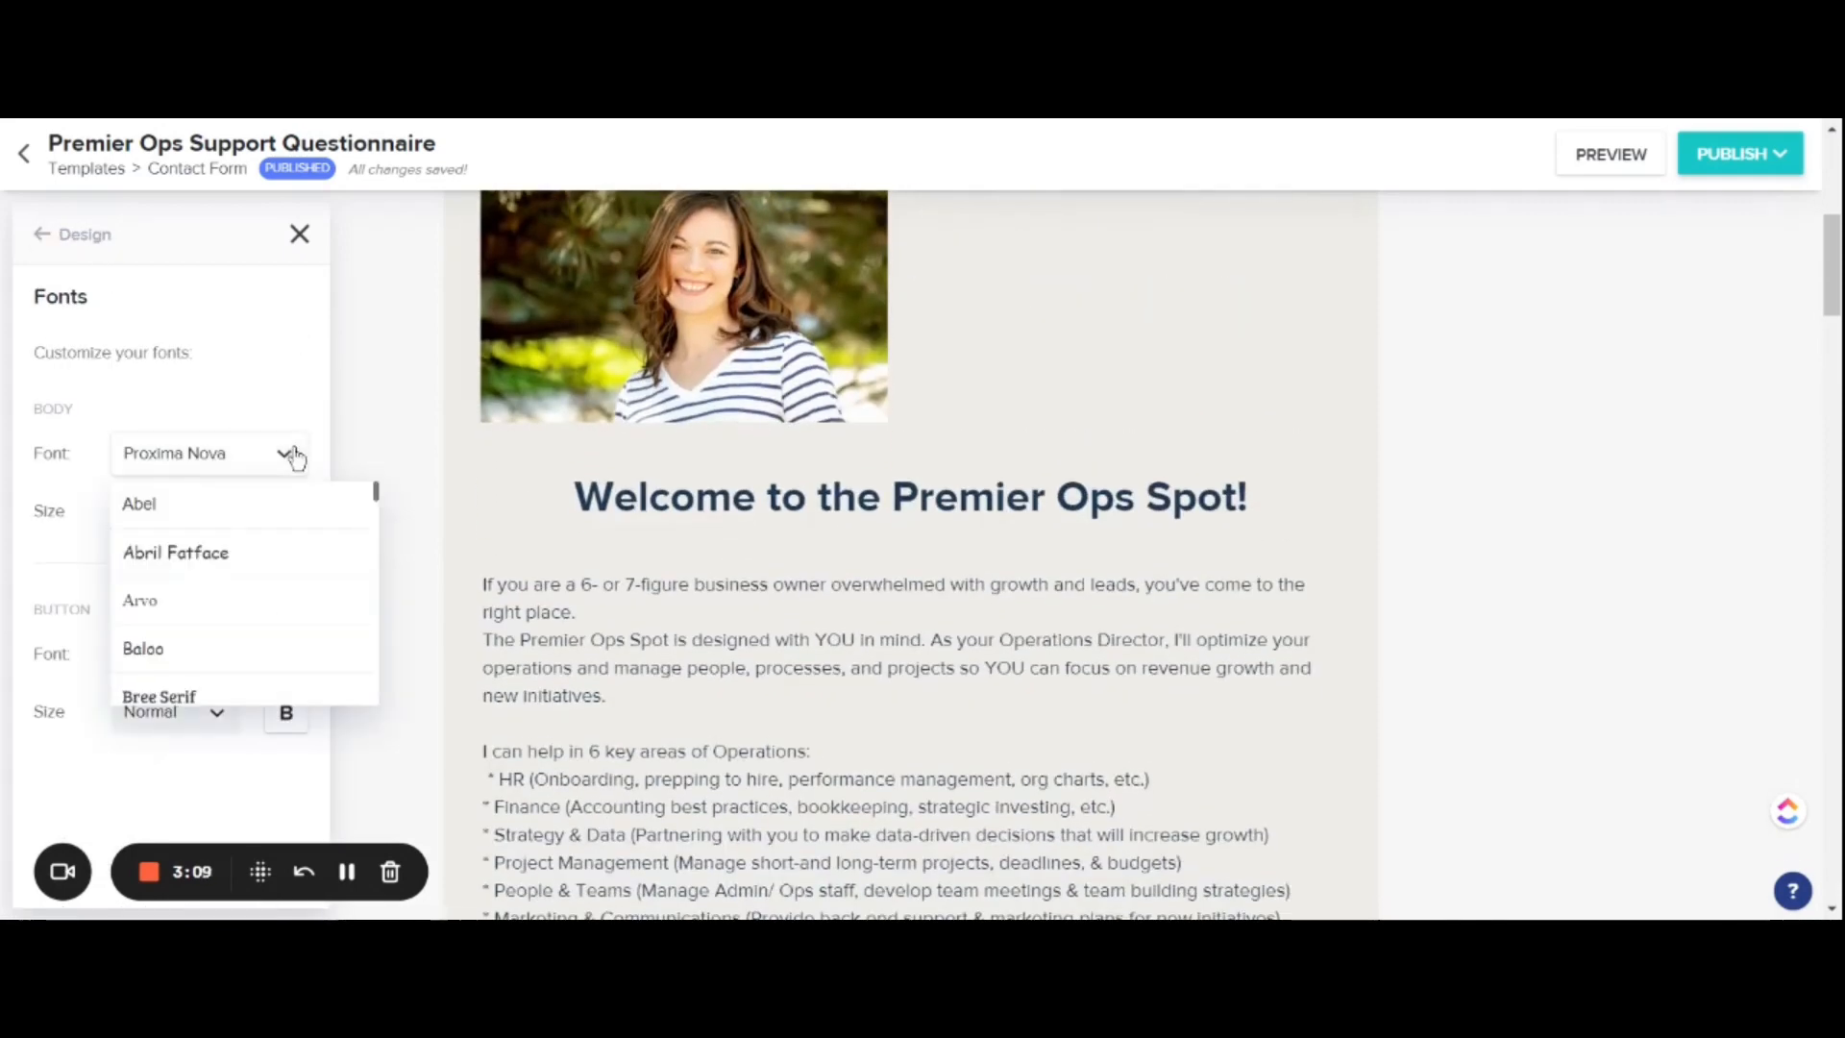
pyautogui.scroll(-4, 285, 606)
pyautogui.scroll(-5, 289, 610)
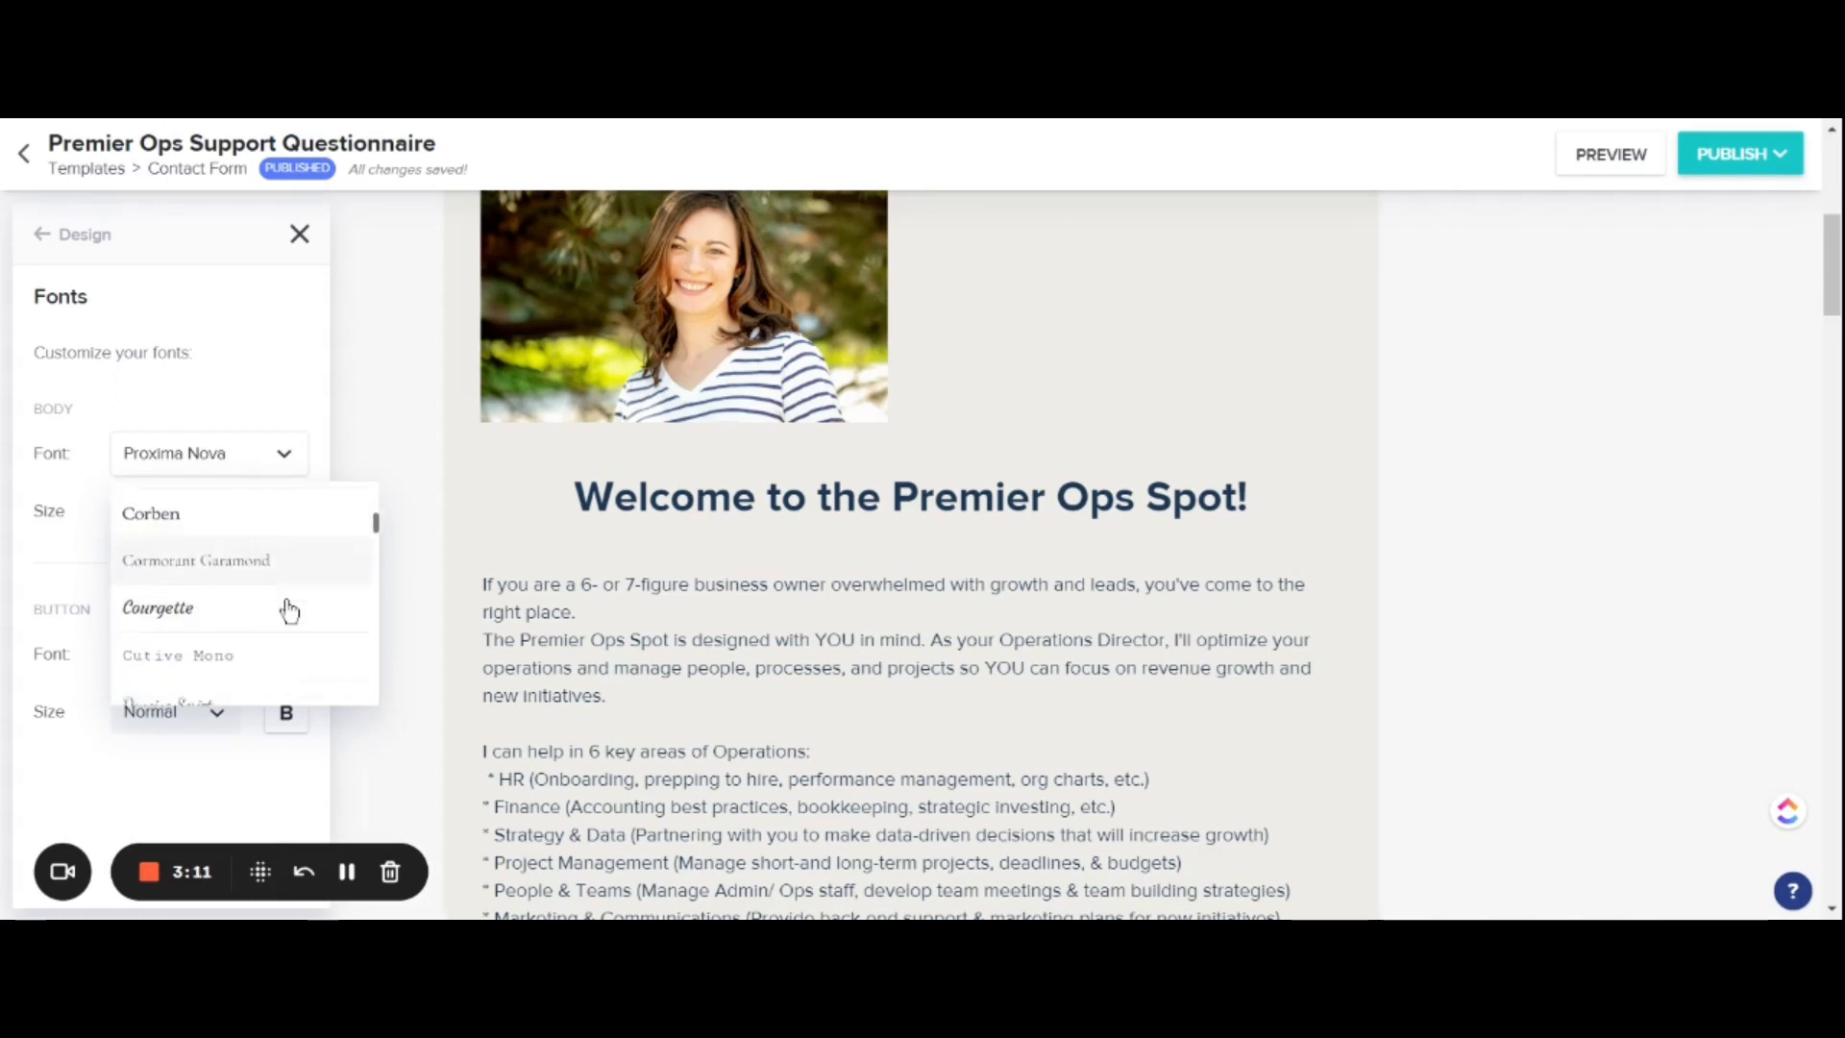
pyautogui.scroll(-2, 289, 610)
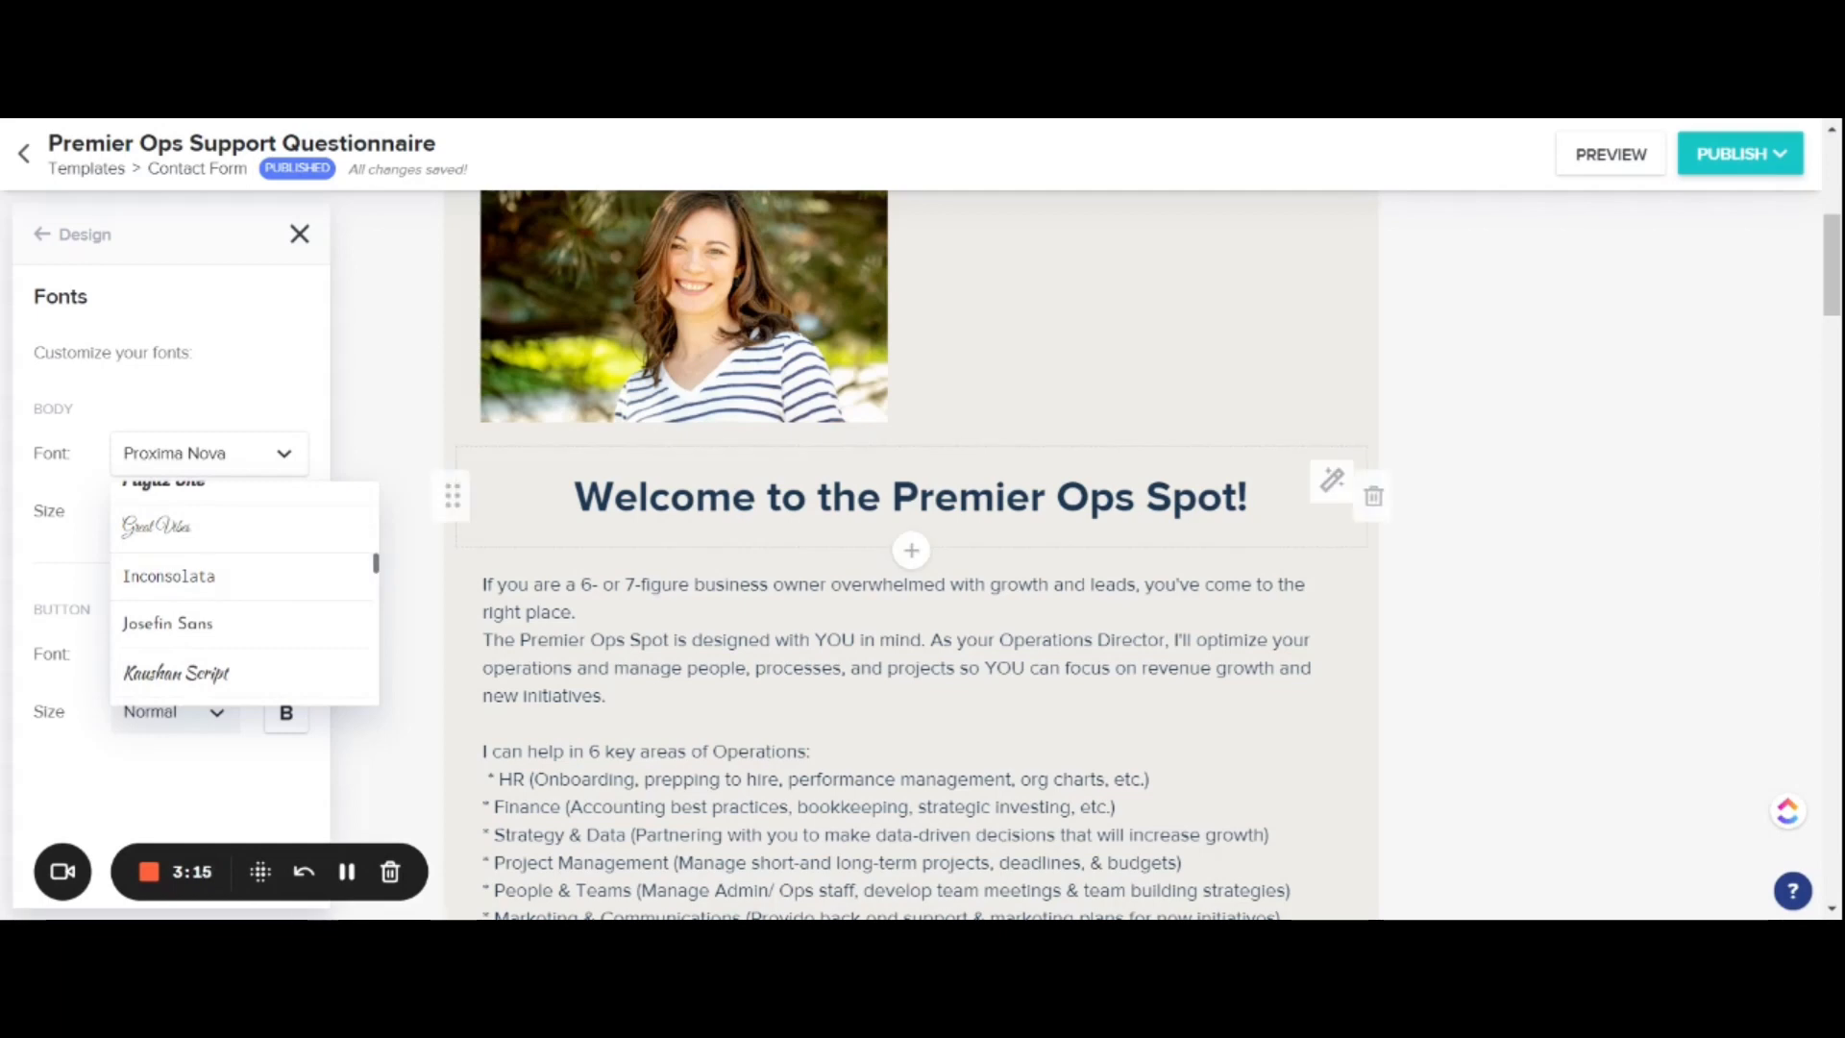
# Step: Set the font of the "Welcome to the Premier Ops Spot!" heading to Dancing Script
pyautogui.click(1332, 479)
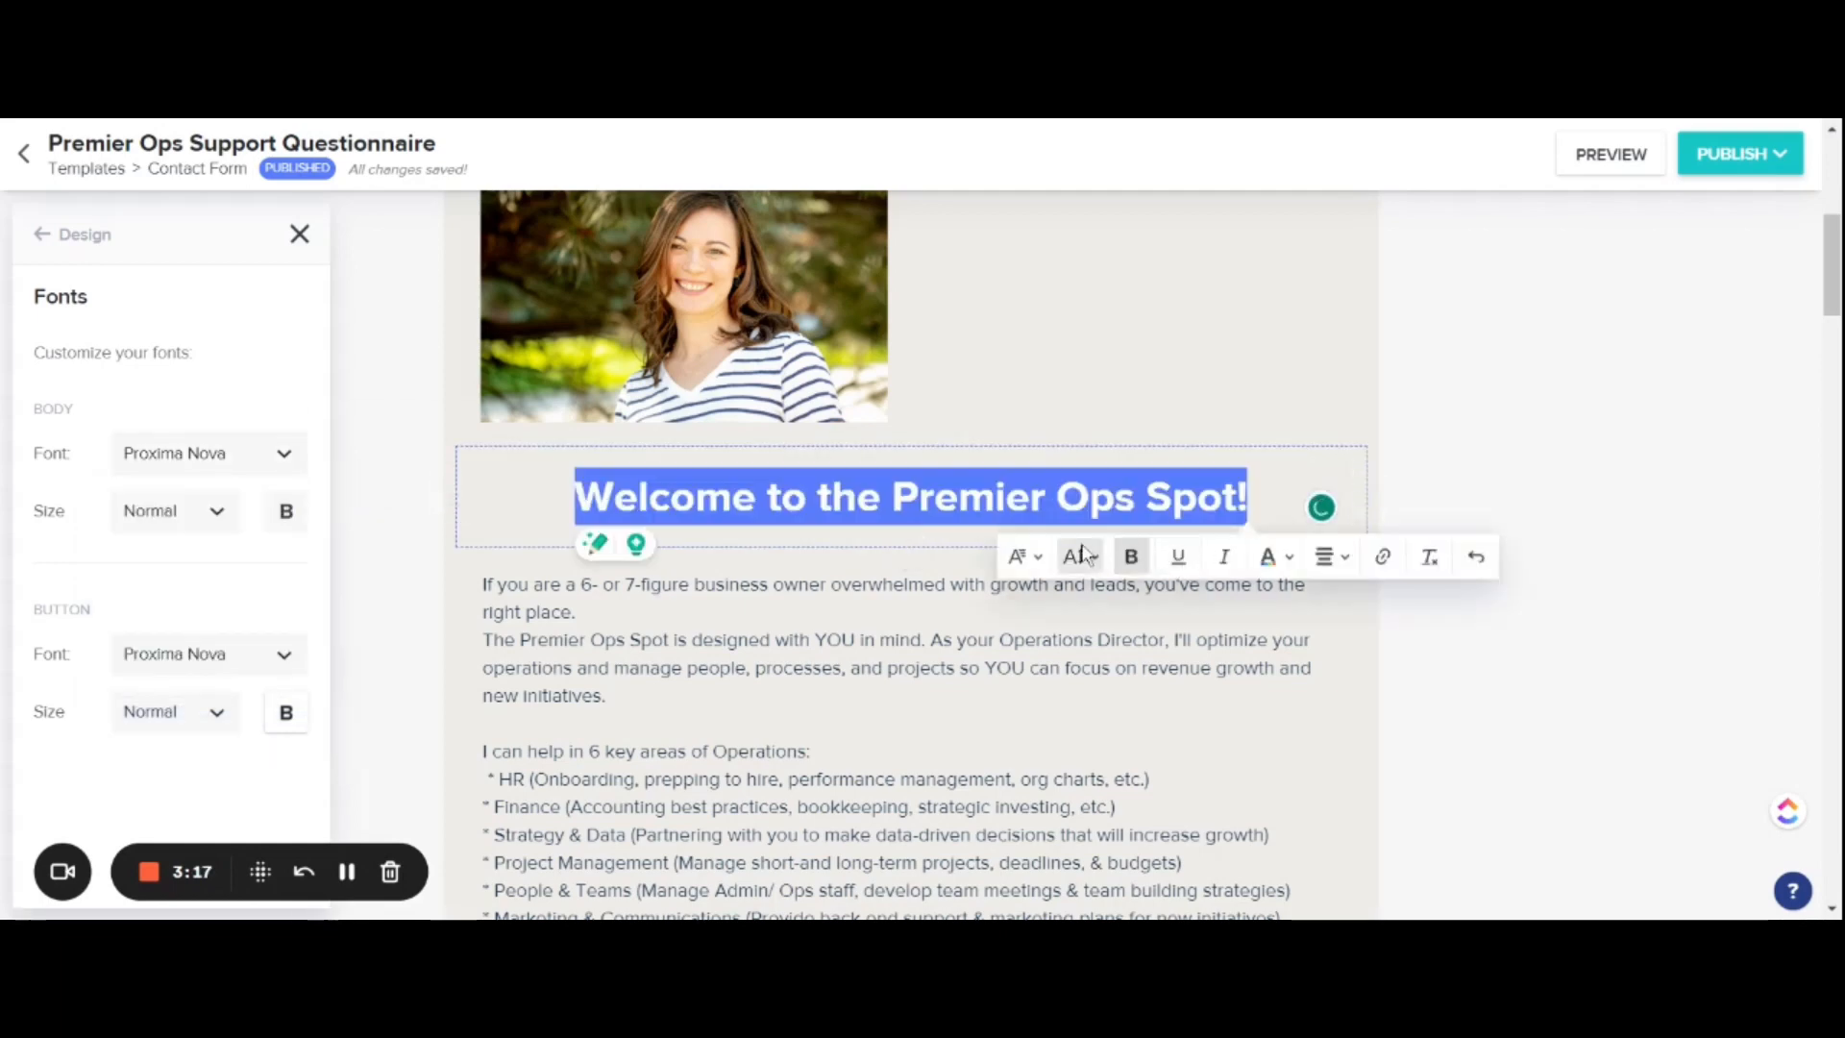
pyautogui.click(1039, 561)
pyautogui.scroll(-2, 1149, 724)
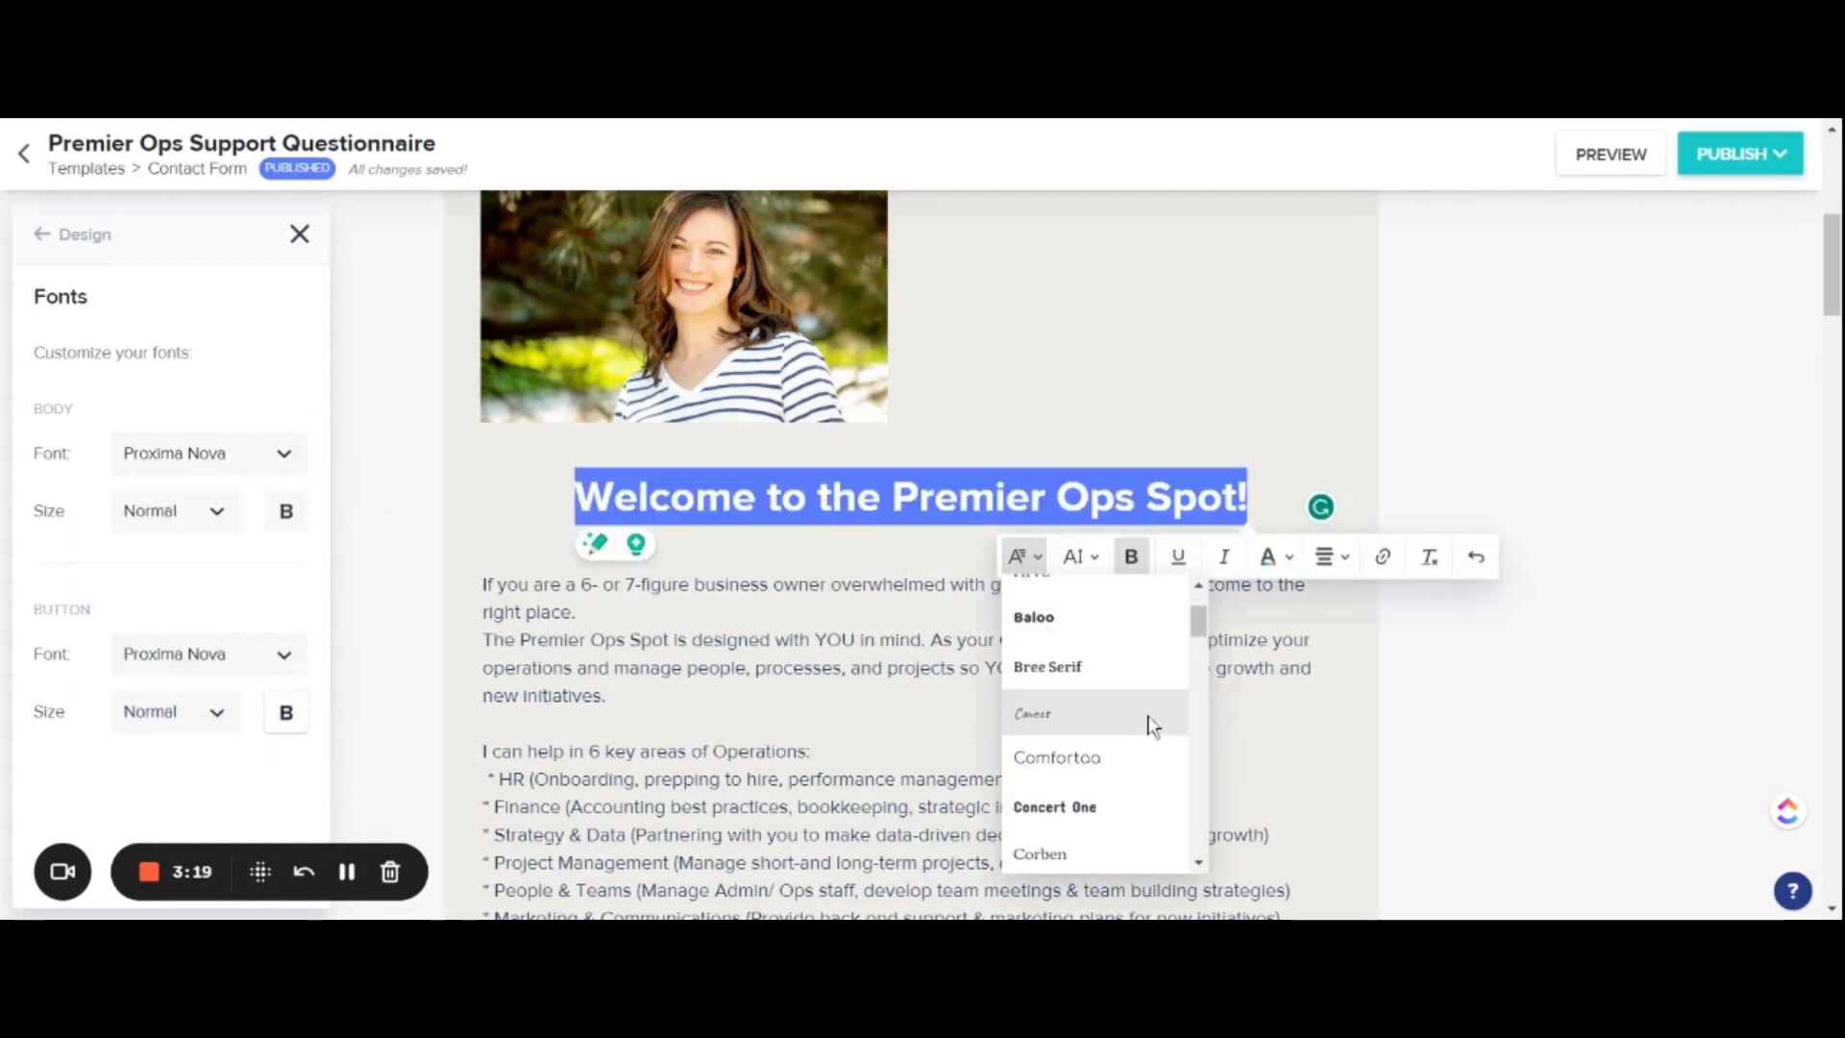
pyautogui.scroll(-3, 1153, 727)
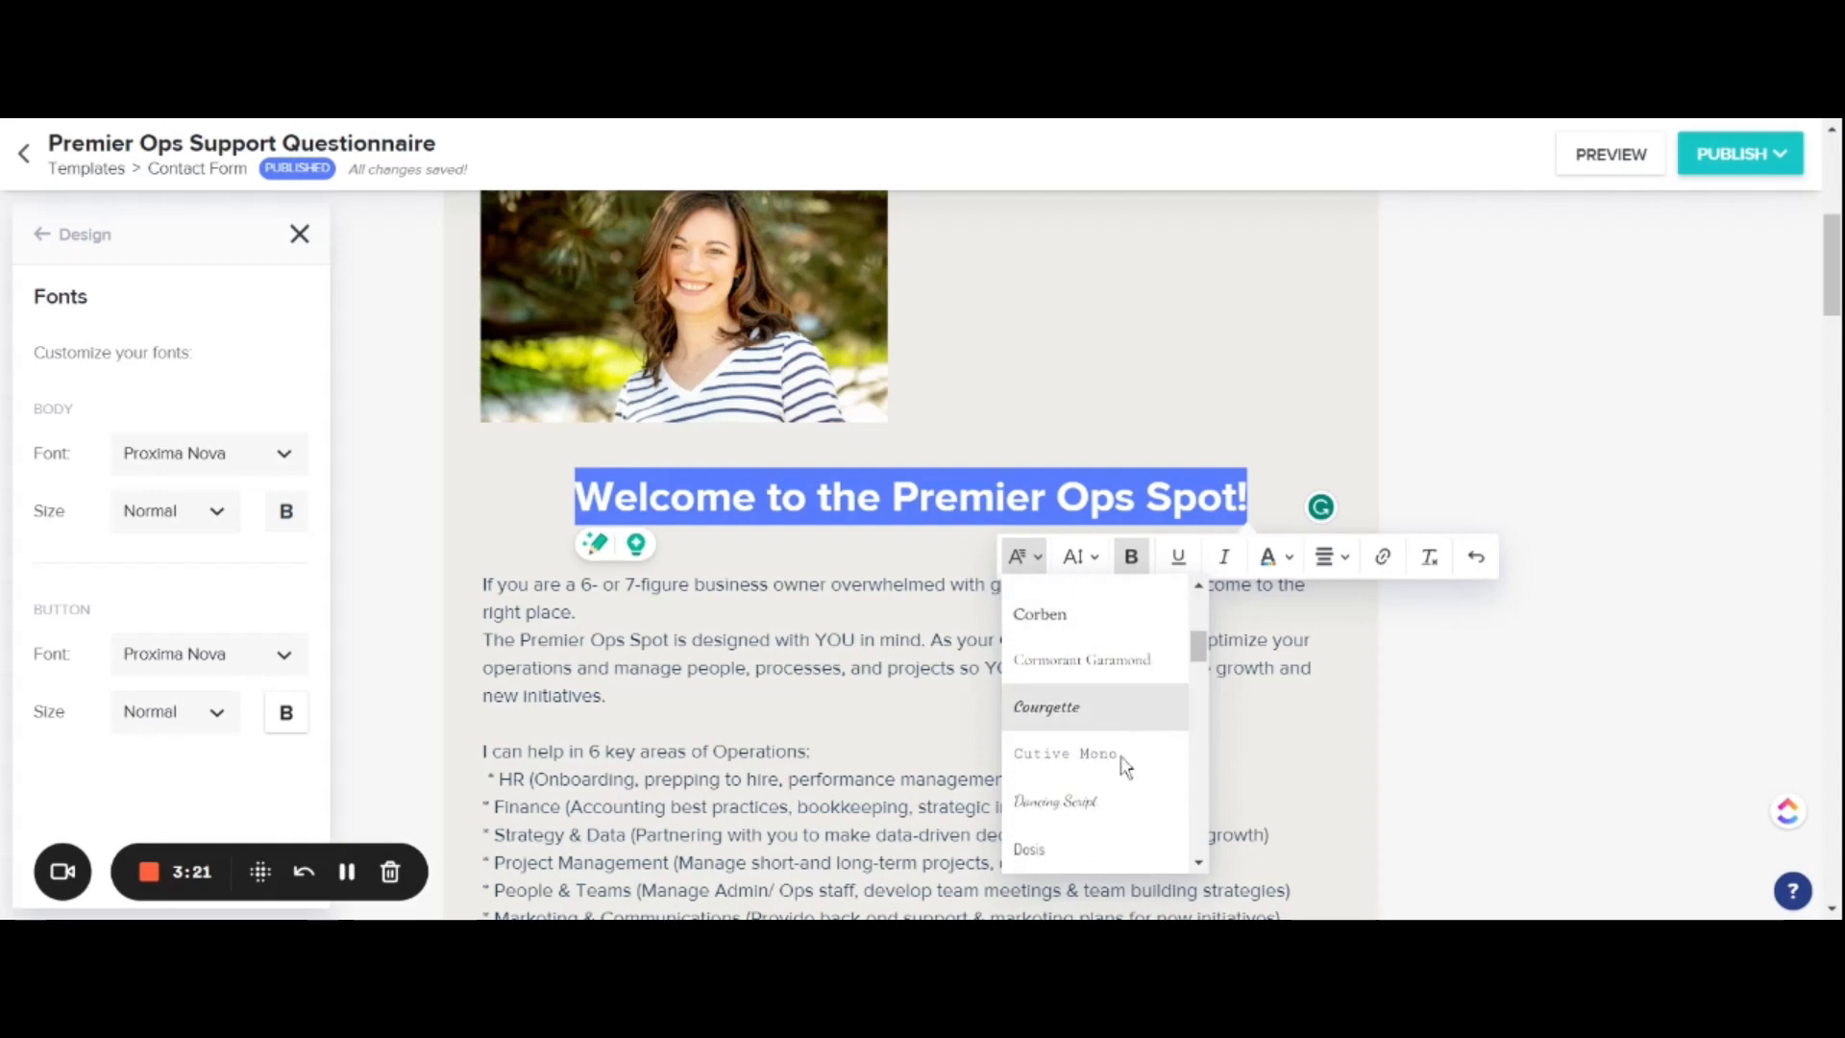
pyautogui.click(1093, 812)
pyautogui.click(1513, 541)
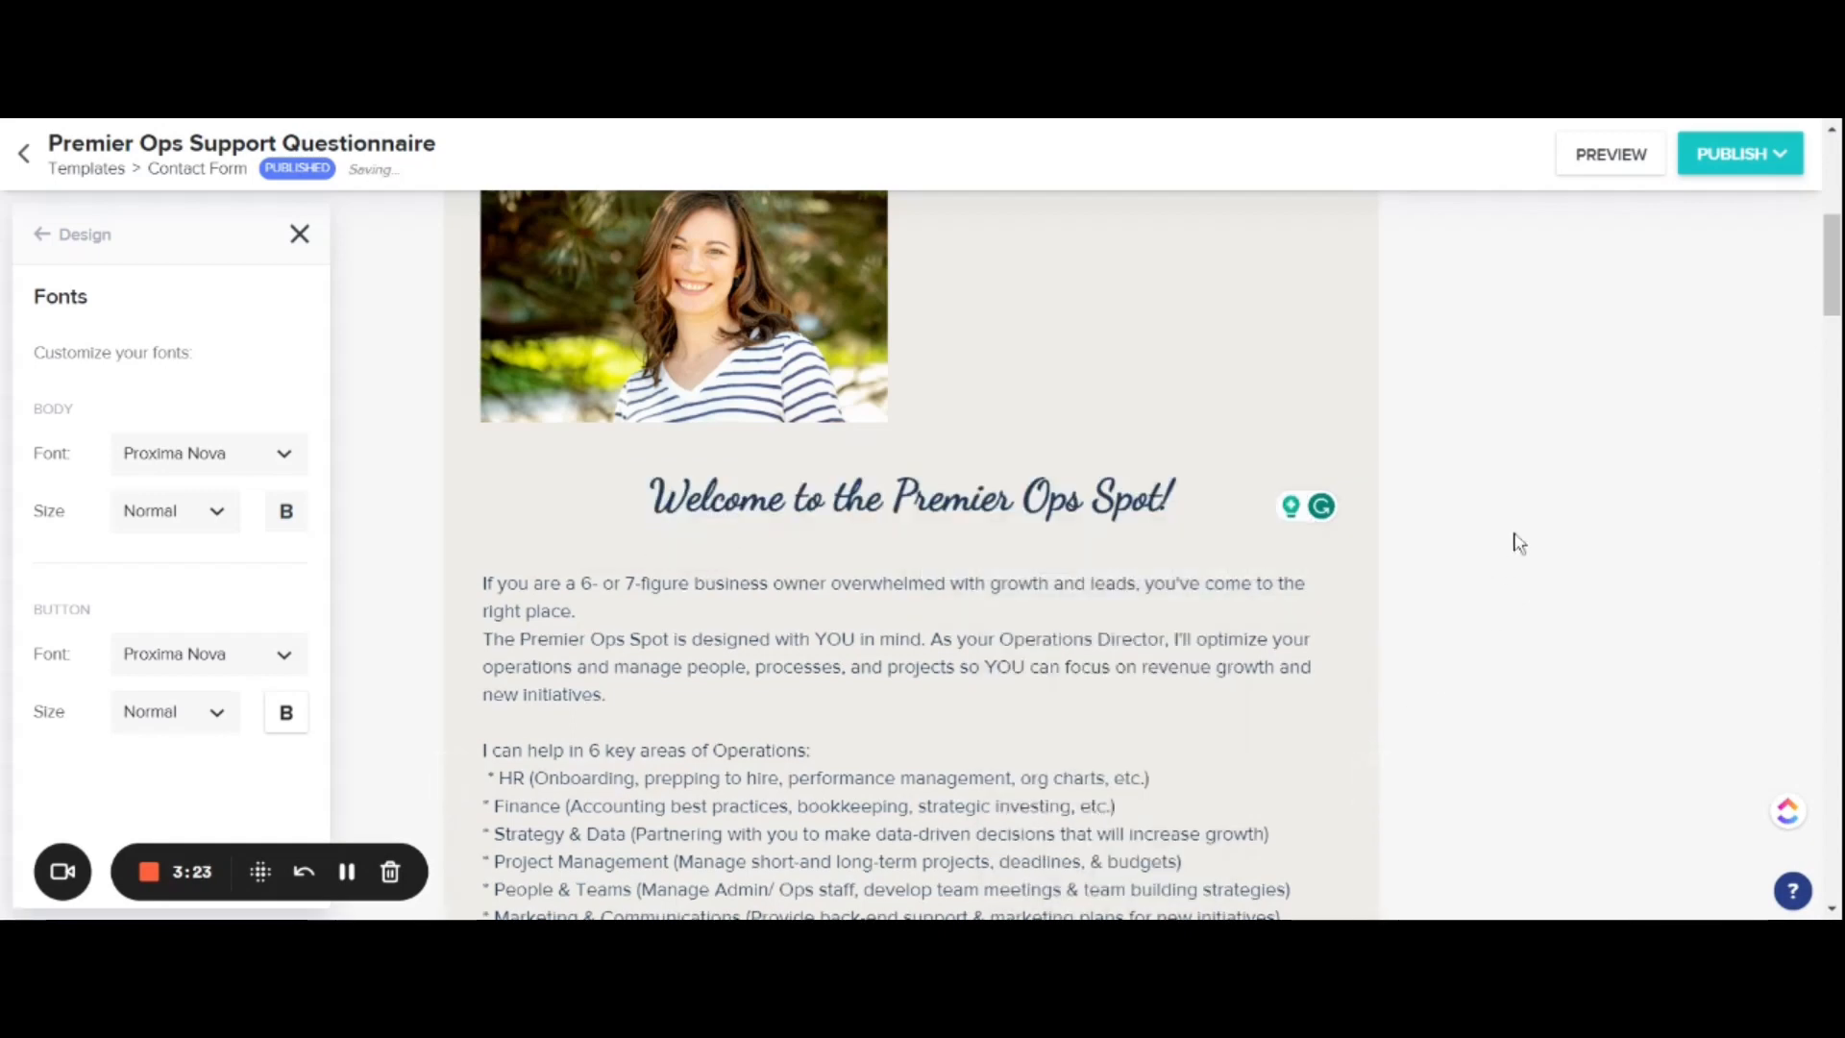
# Step: Move the welcome heading block up past the portrait block to the very top of the form, above the Premier Ops Support header image
pyautogui.scroll(1, 1517, 541)
pyautogui.moveTo(451, 639); pyautogui.dragTo(456, 331)
pyautogui.scroll(4, 763, 721)
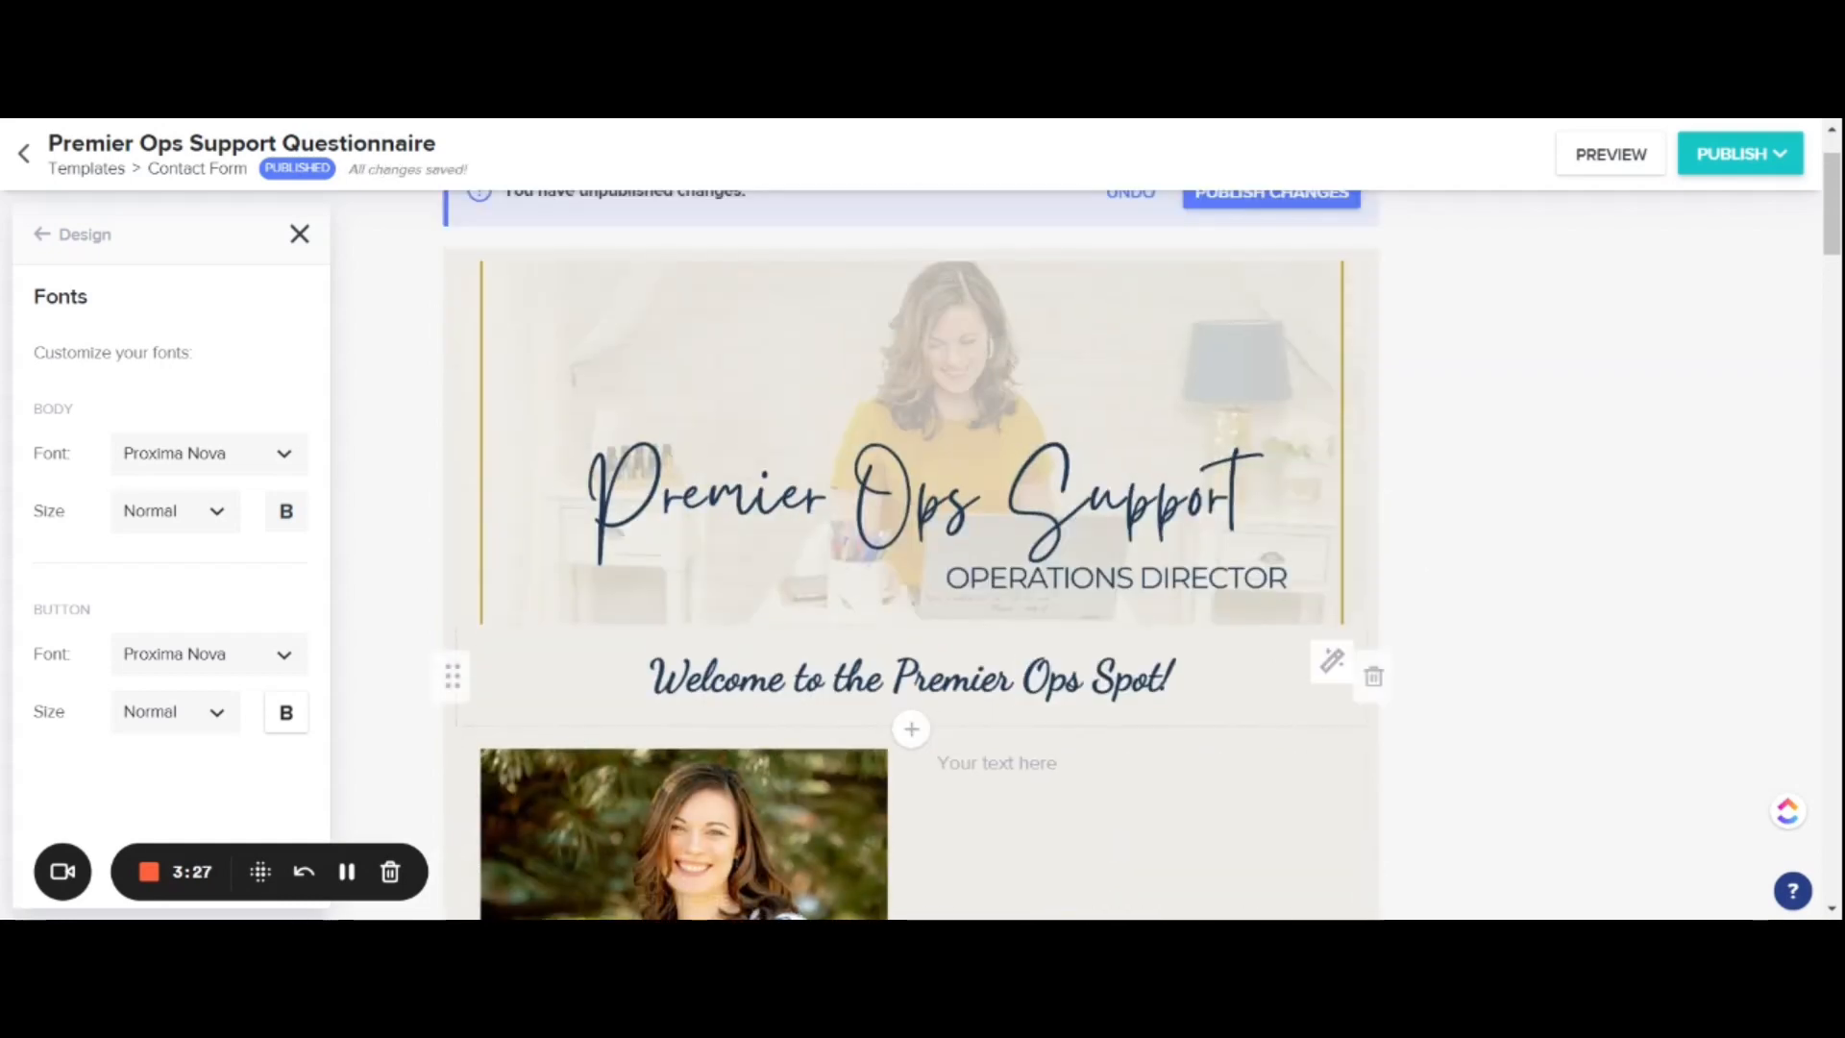
pyautogui.moveTo(452, 673); pyautogui.dragTo(470, 280)
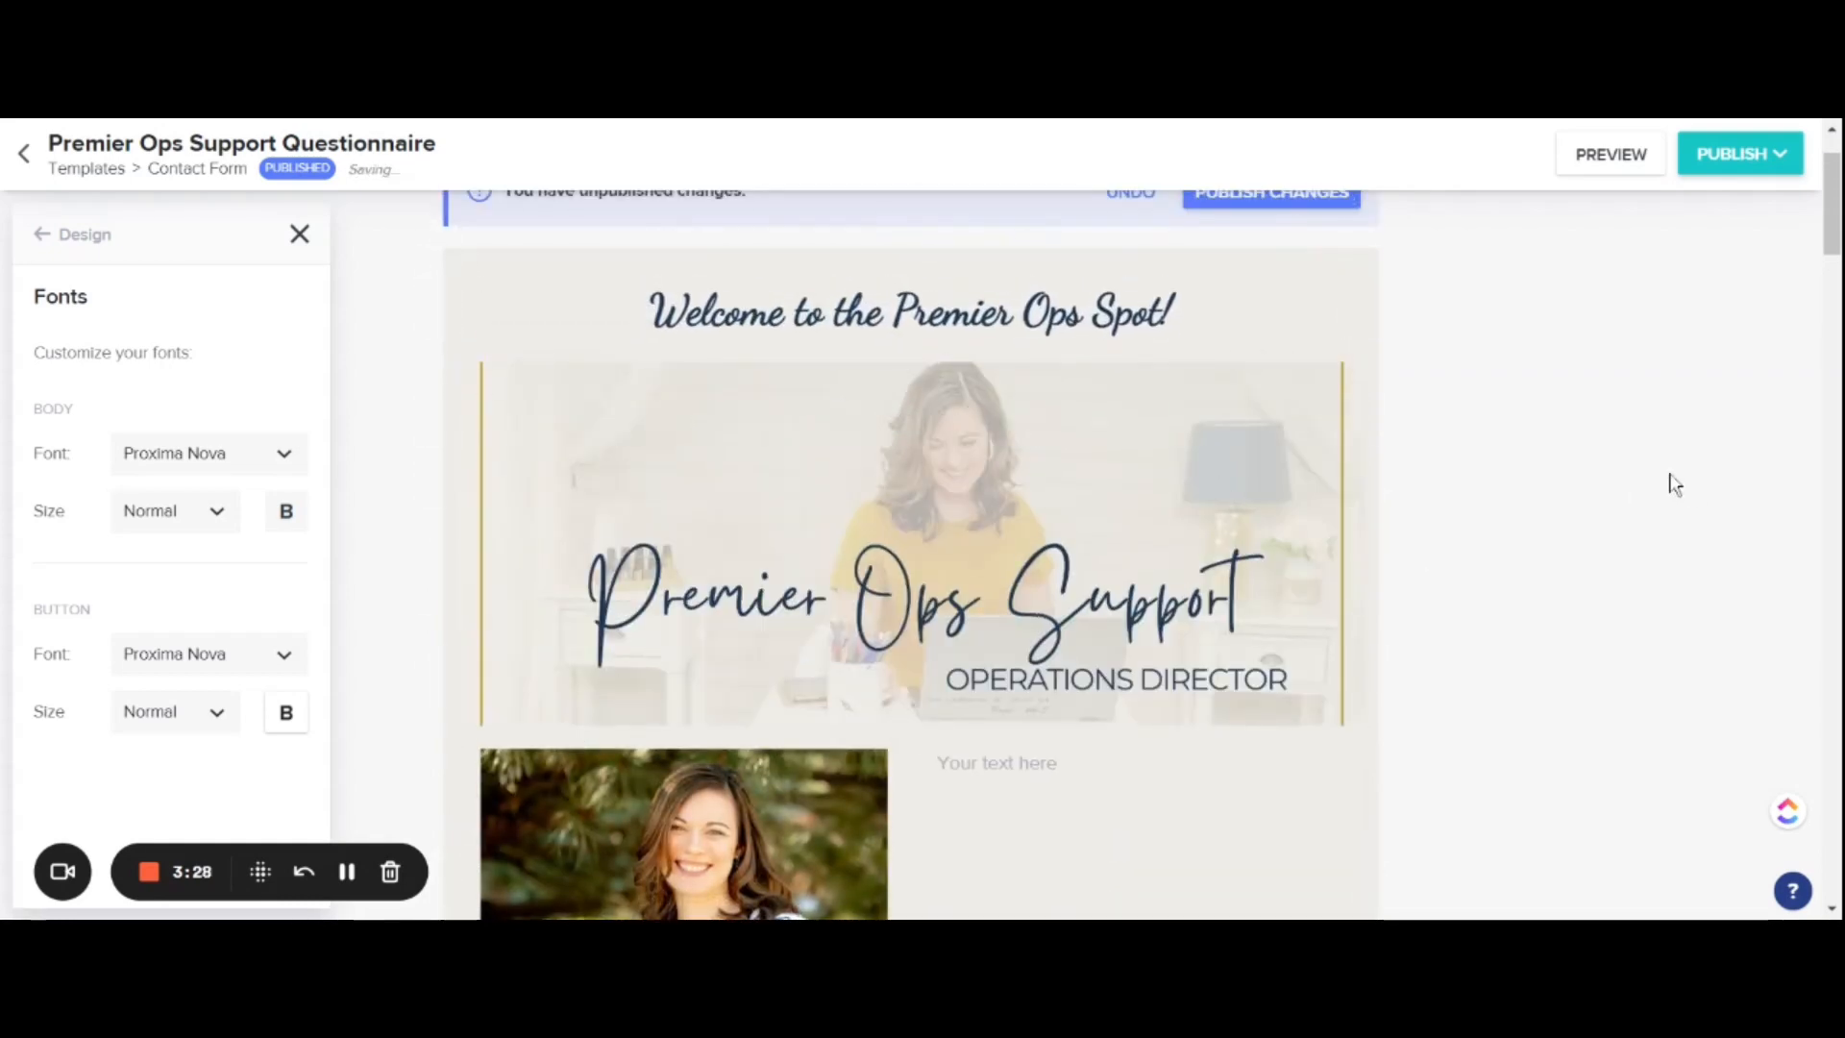
# Step: Add a Full width text block below the welcome heading with the italic line "the Premier Operations Agency for 6- and 7-figure business owners overwhelmed with growth & leads"
pyautogui.click(914, 371)
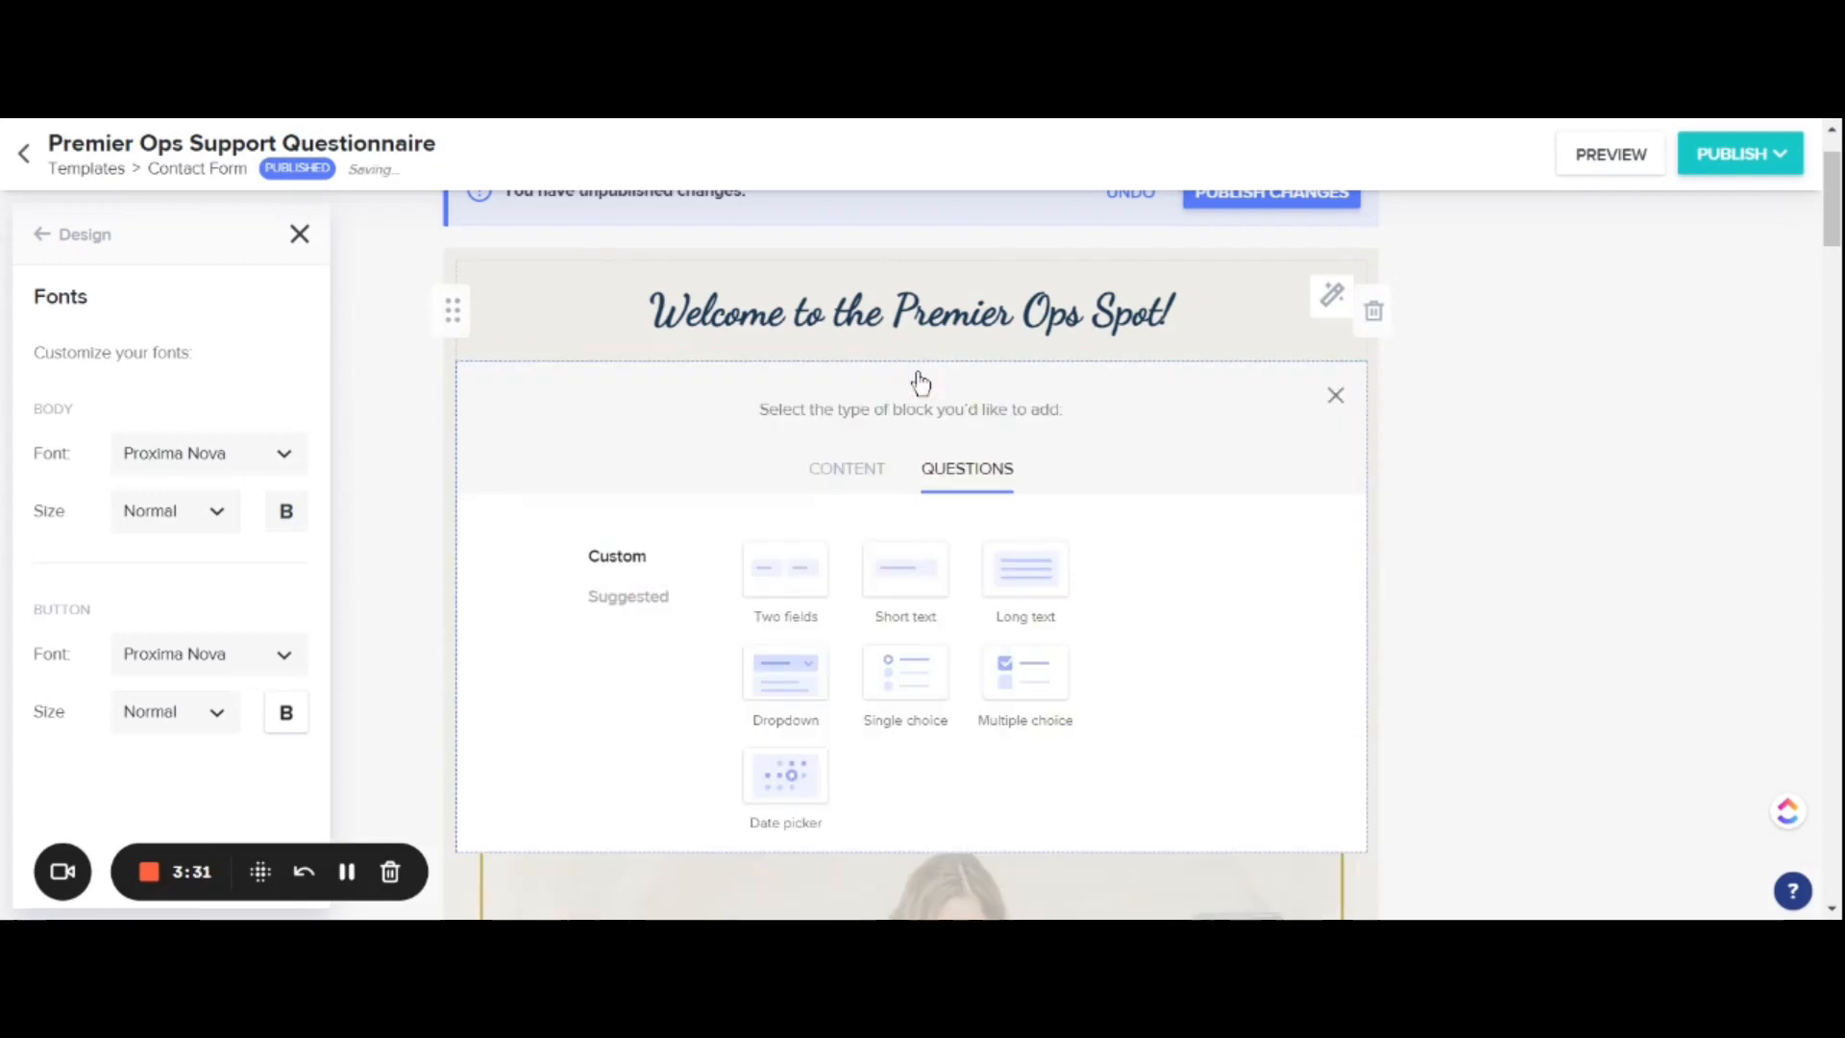
pyautogui.click(845, 471)
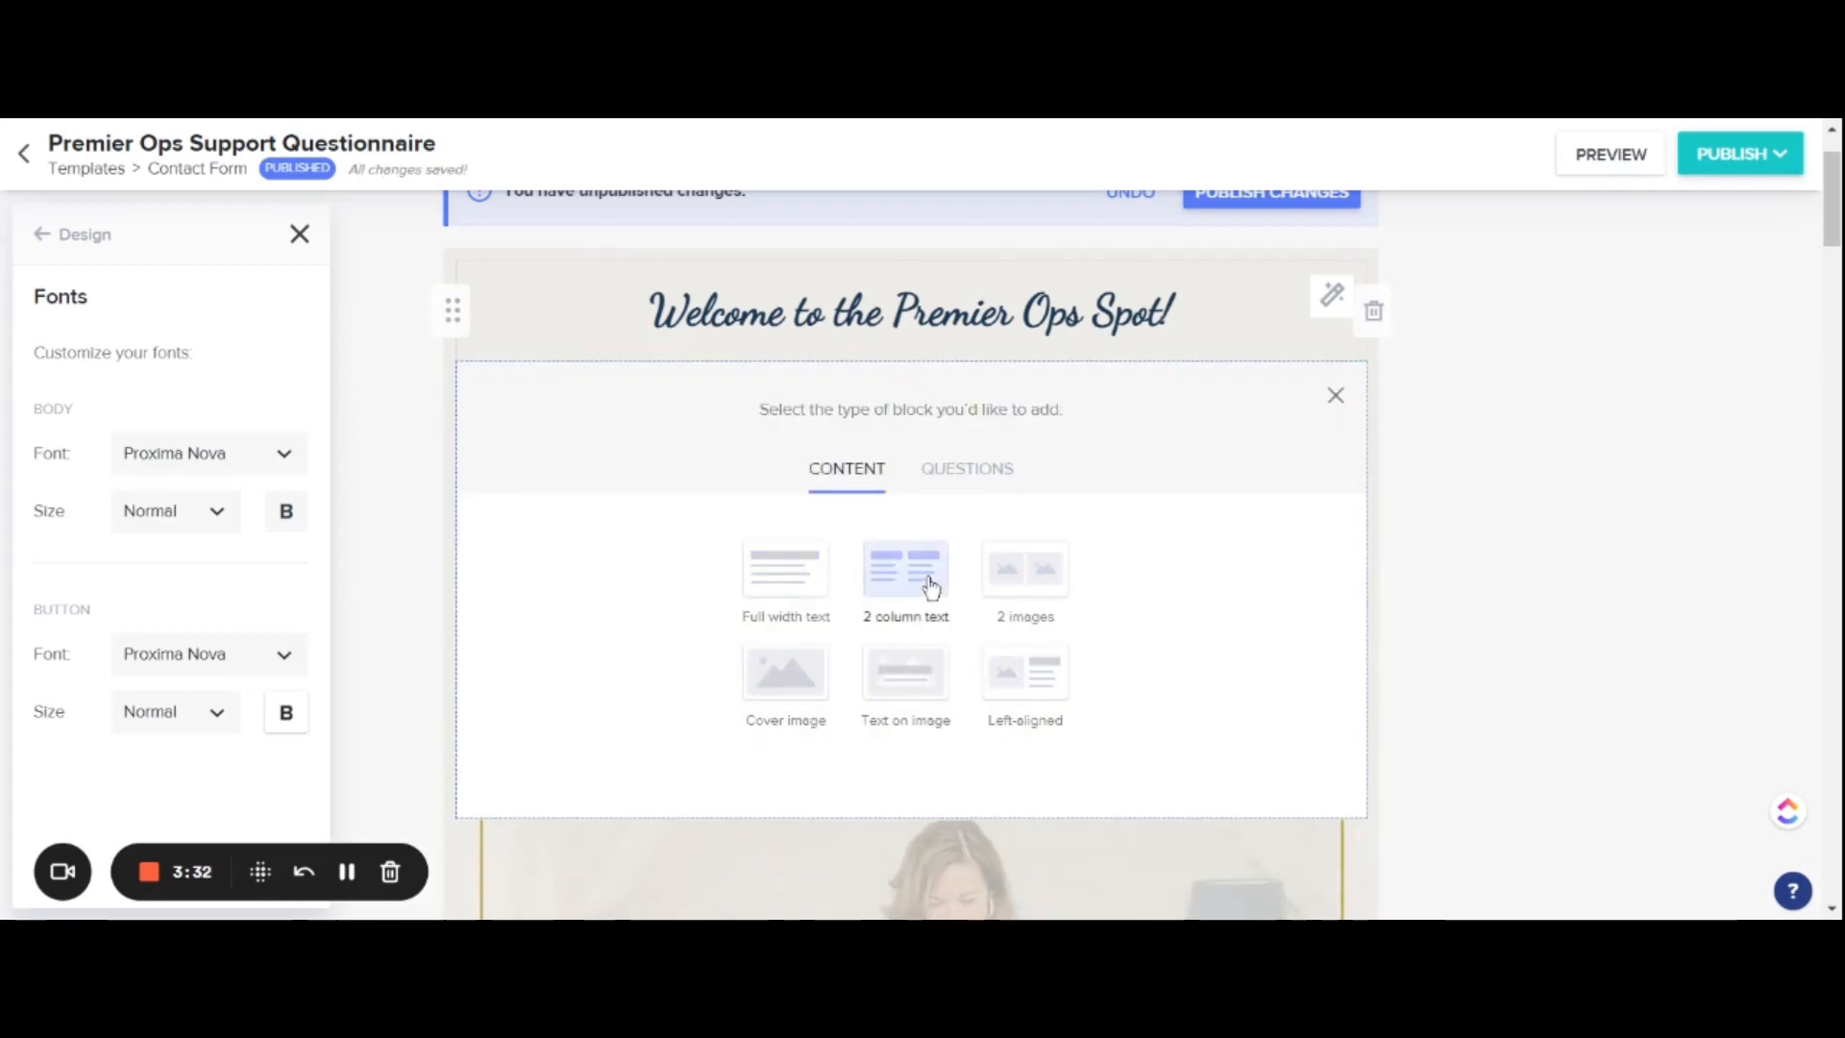
pyautogui.click(818, 588)
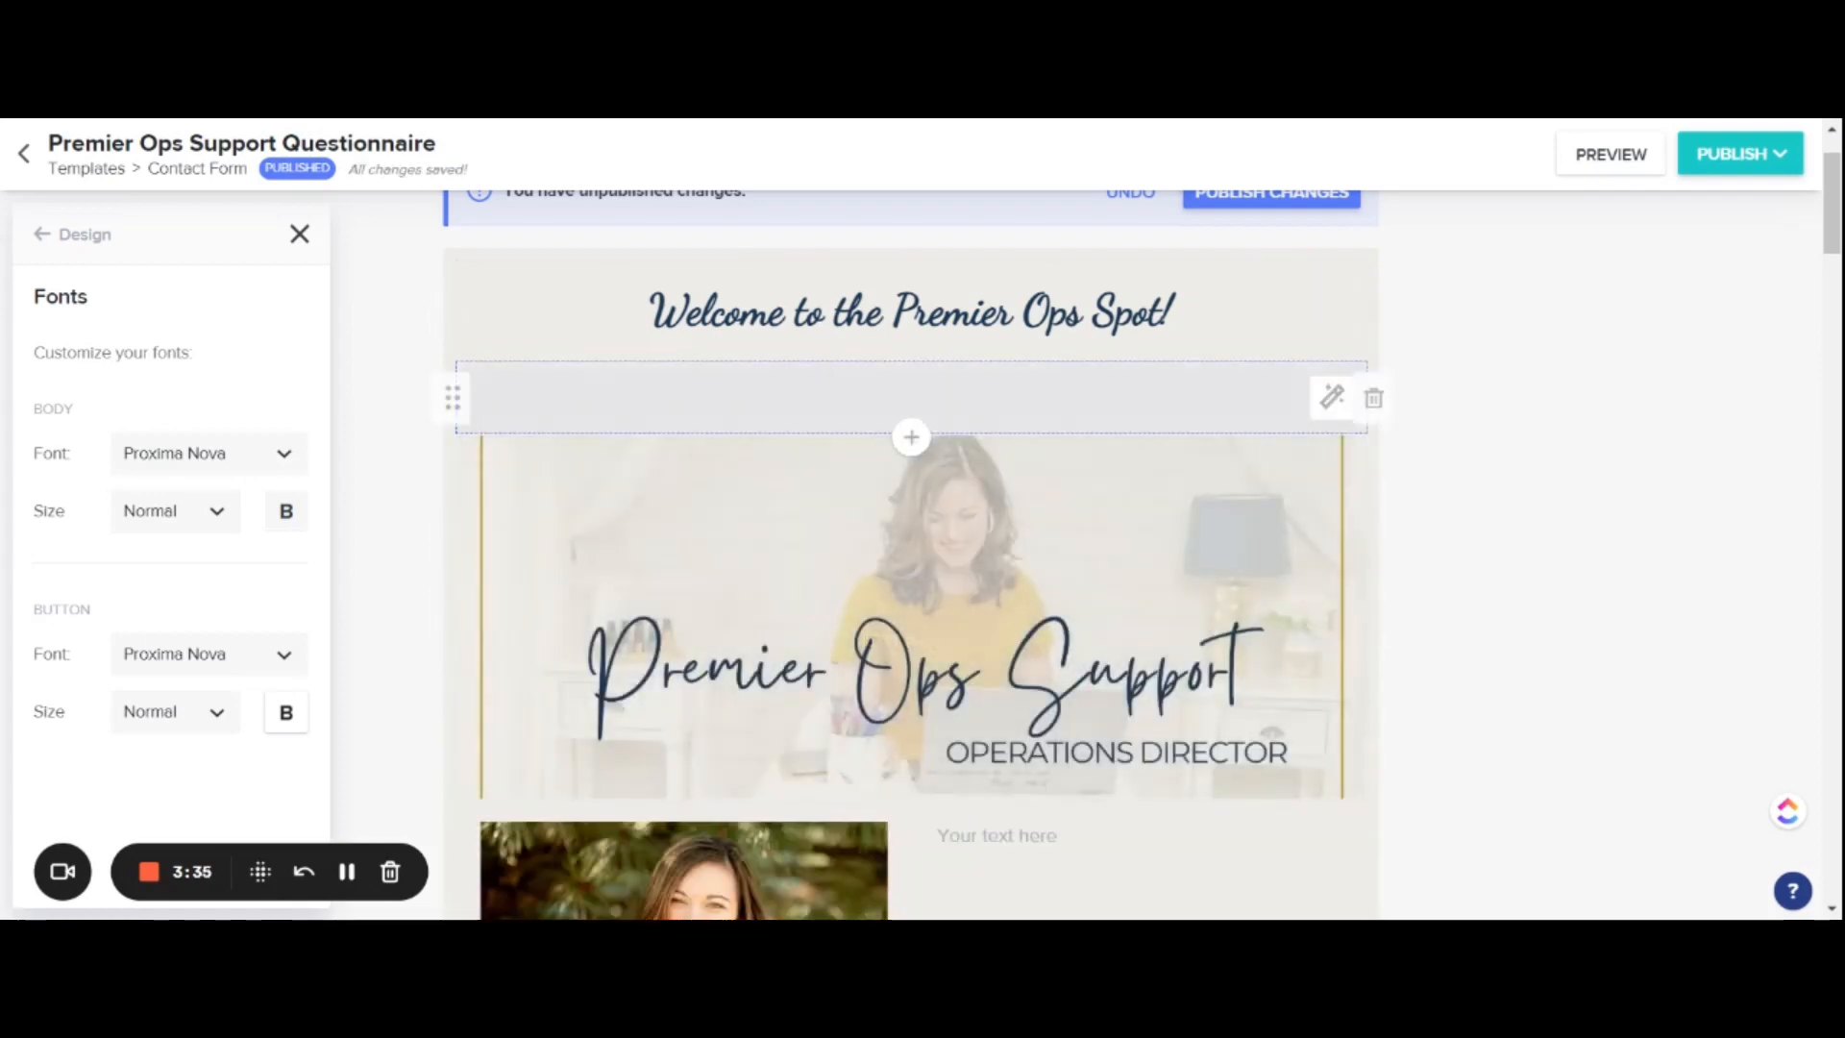
pyautogui.click(347, 870)
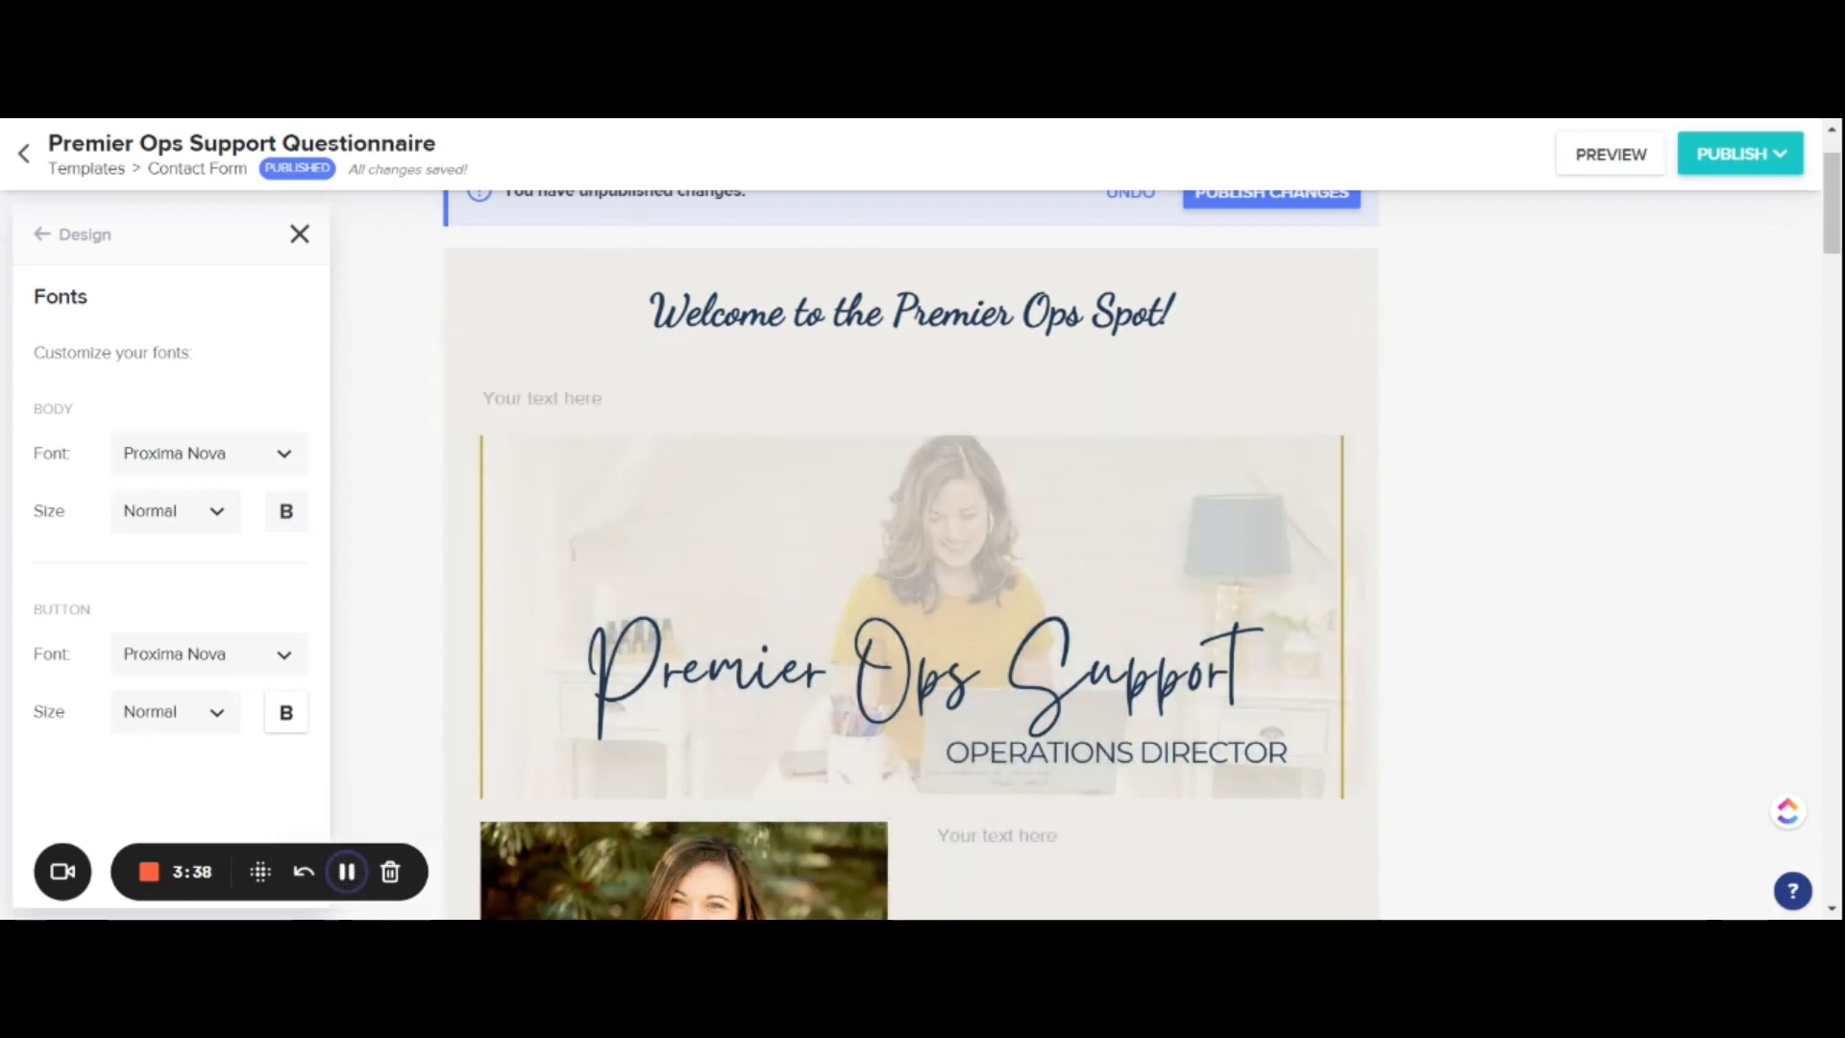
pyautogui.click(347, 871)
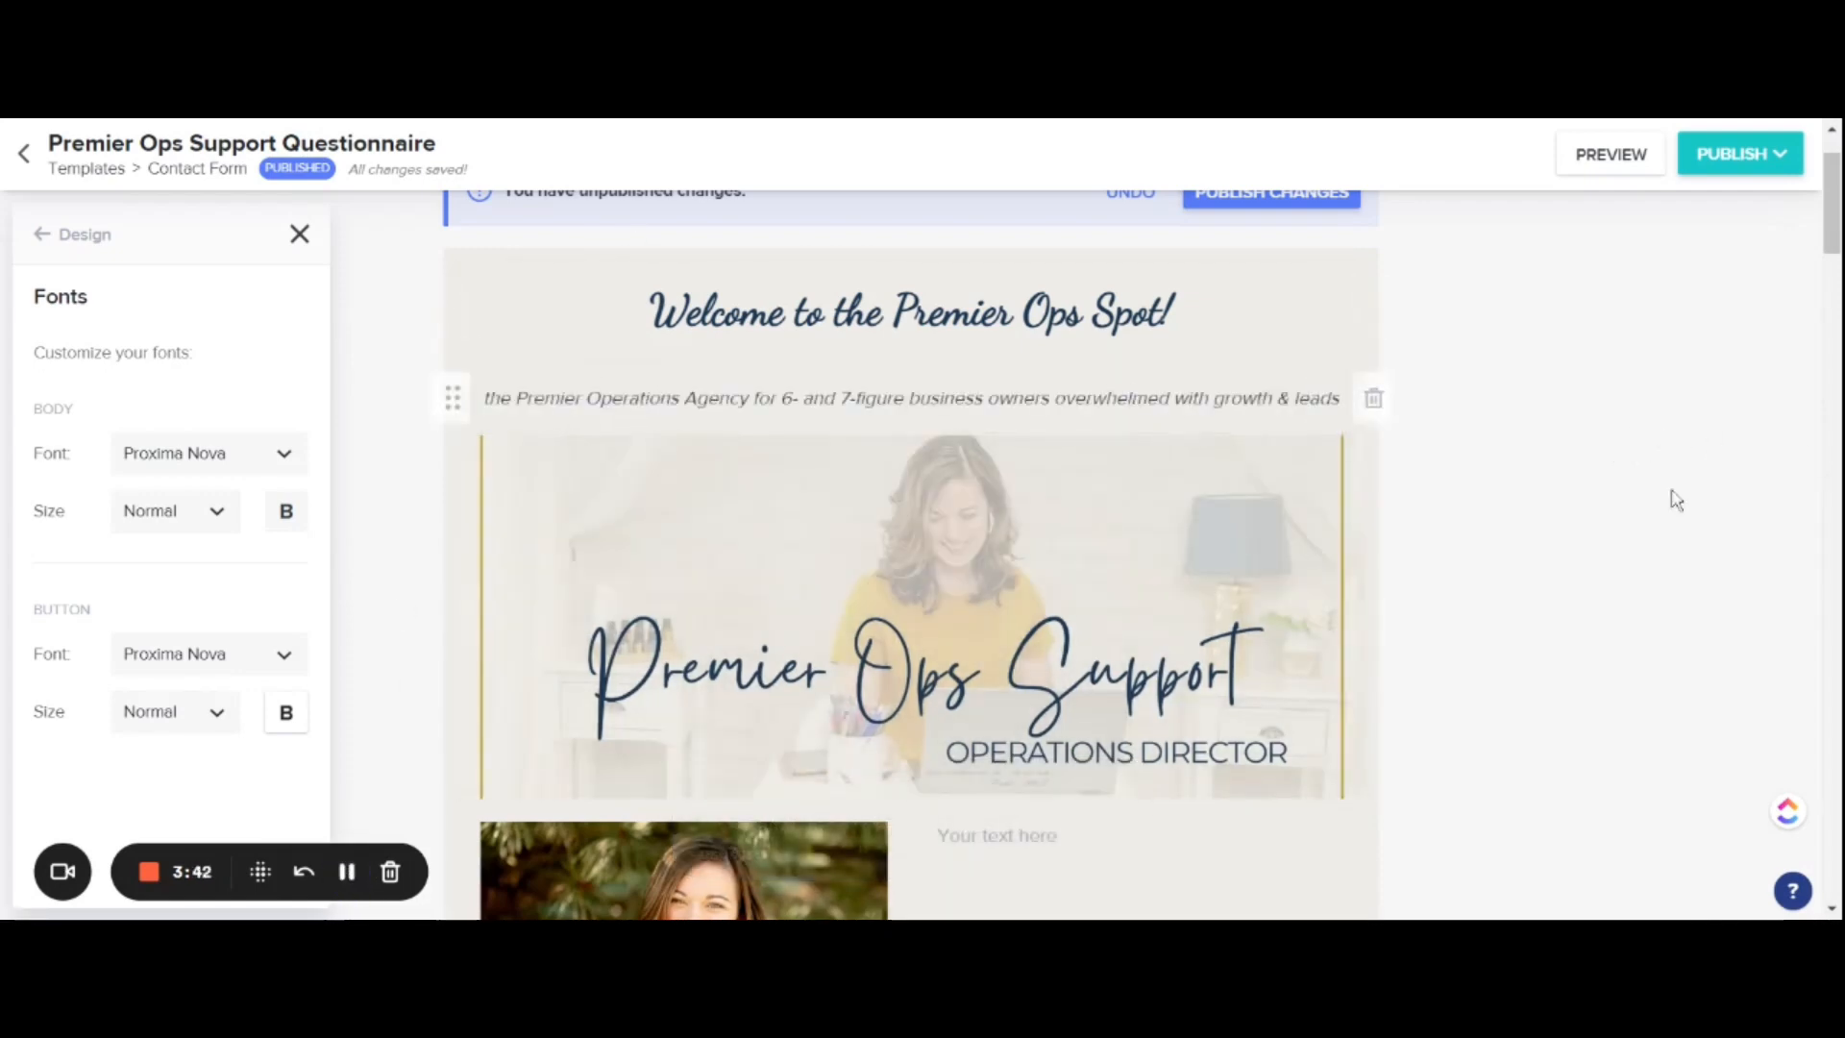
# Step: Move the Premier Ops Support header image to the top of the form, above the welcome heading
pyautogui.scroll(-2, 1663, 625)
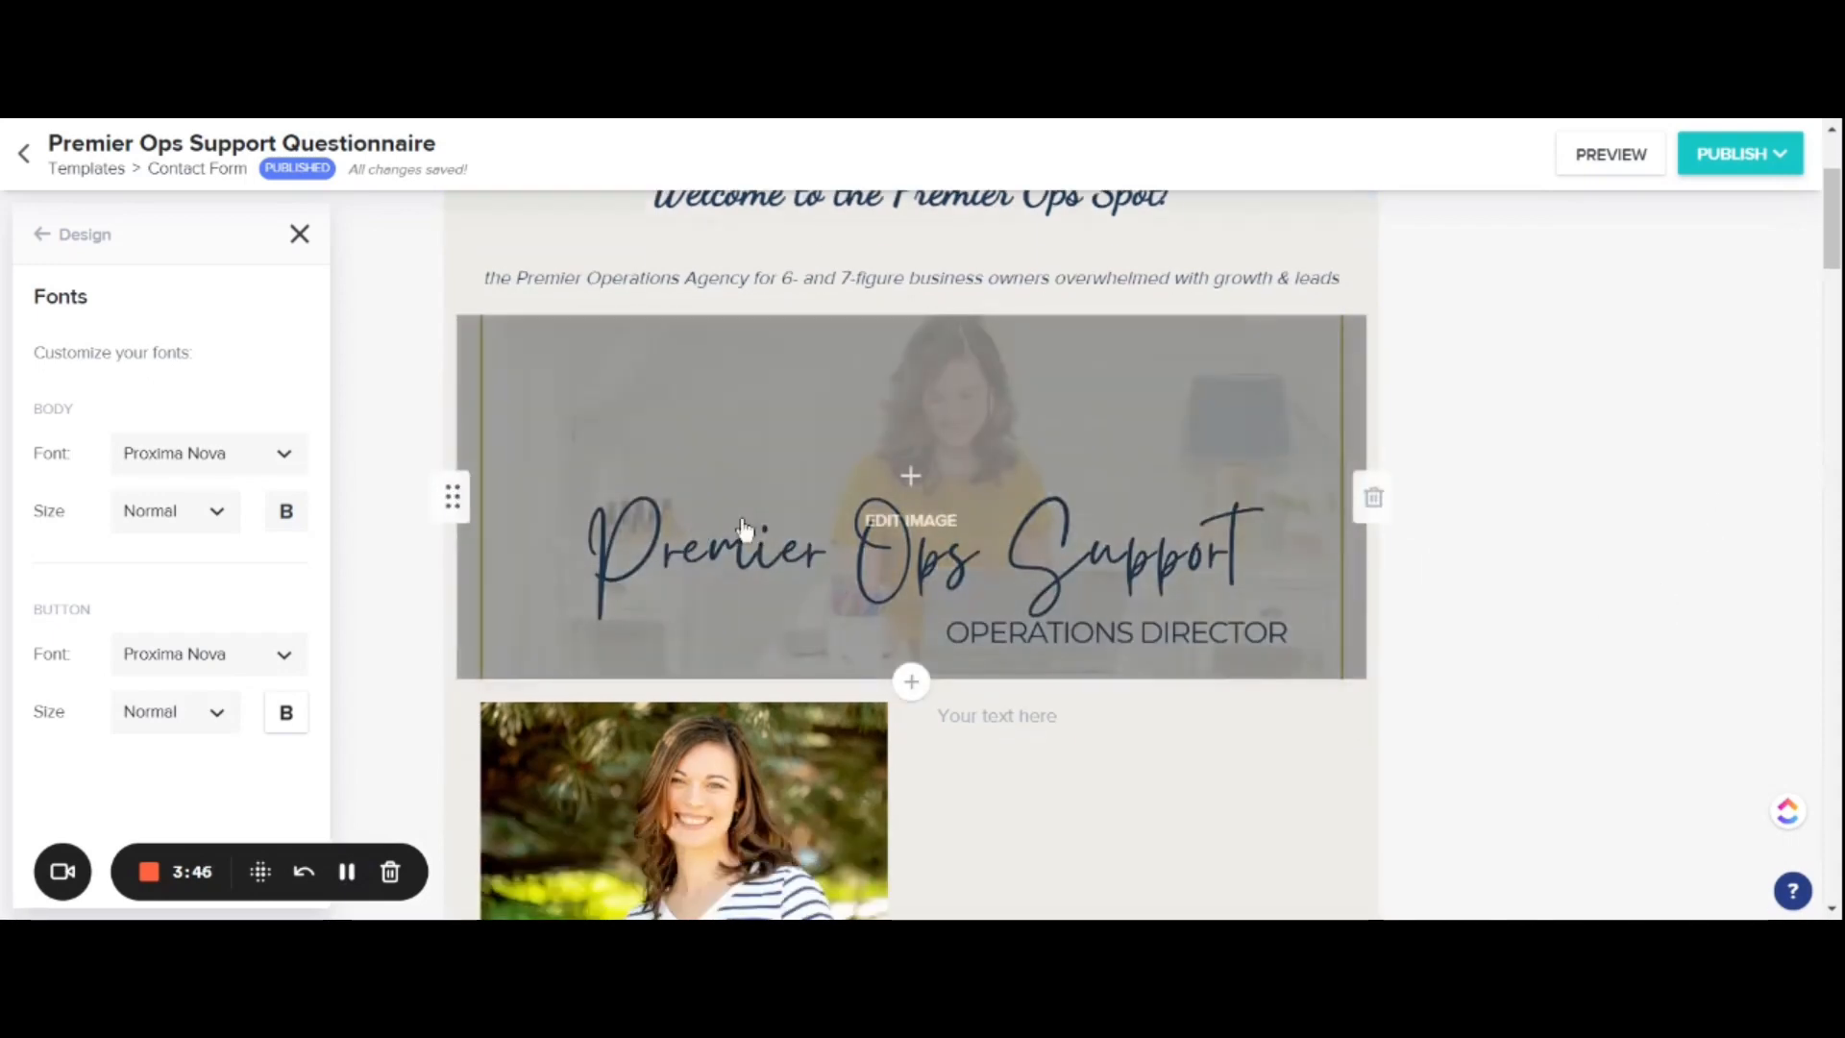
pyautogui.scroll(2, 1393, 504)
pyautogui.moveTo(454, 617); pyautogui.dragTo(468, 265)
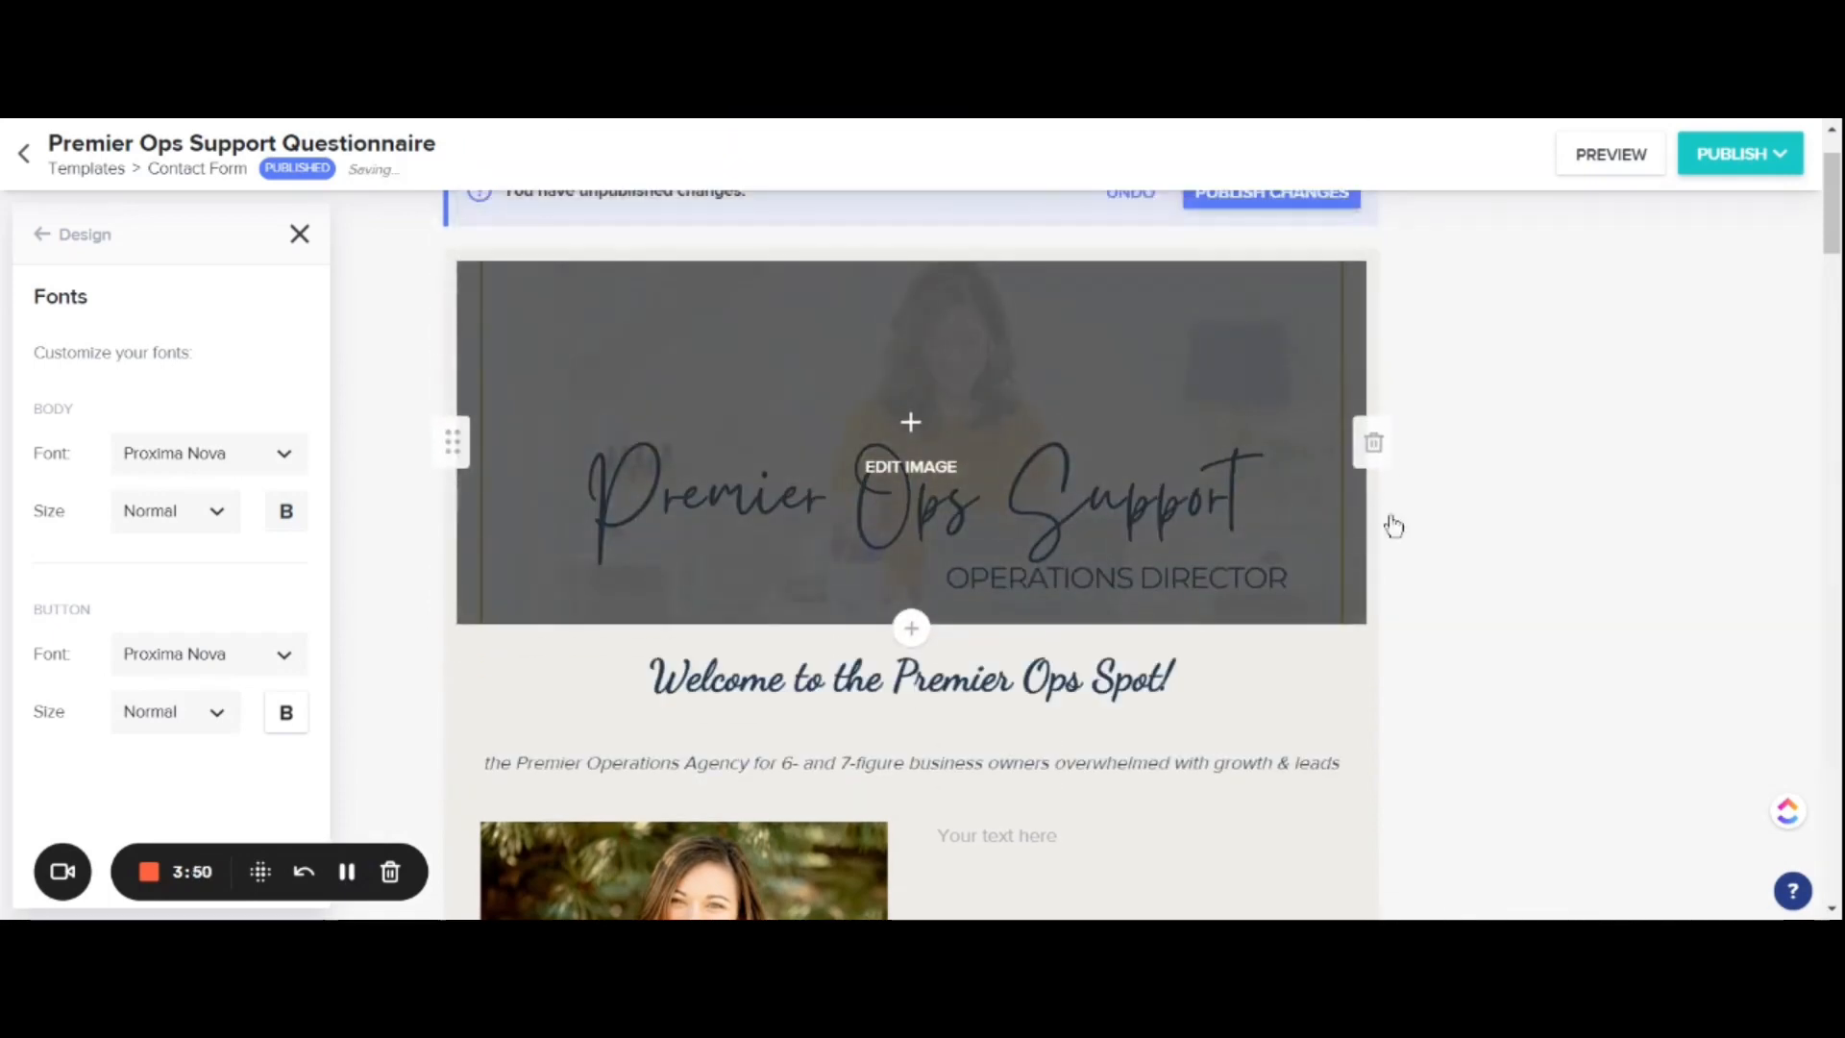
# Step: Add a Full width text block above "Your full name" asking "Ready to stop doing everything alone?" and inviting visitors to fill out the form for a Free Consult
pyautogui.scroll(-2, 838, 503)
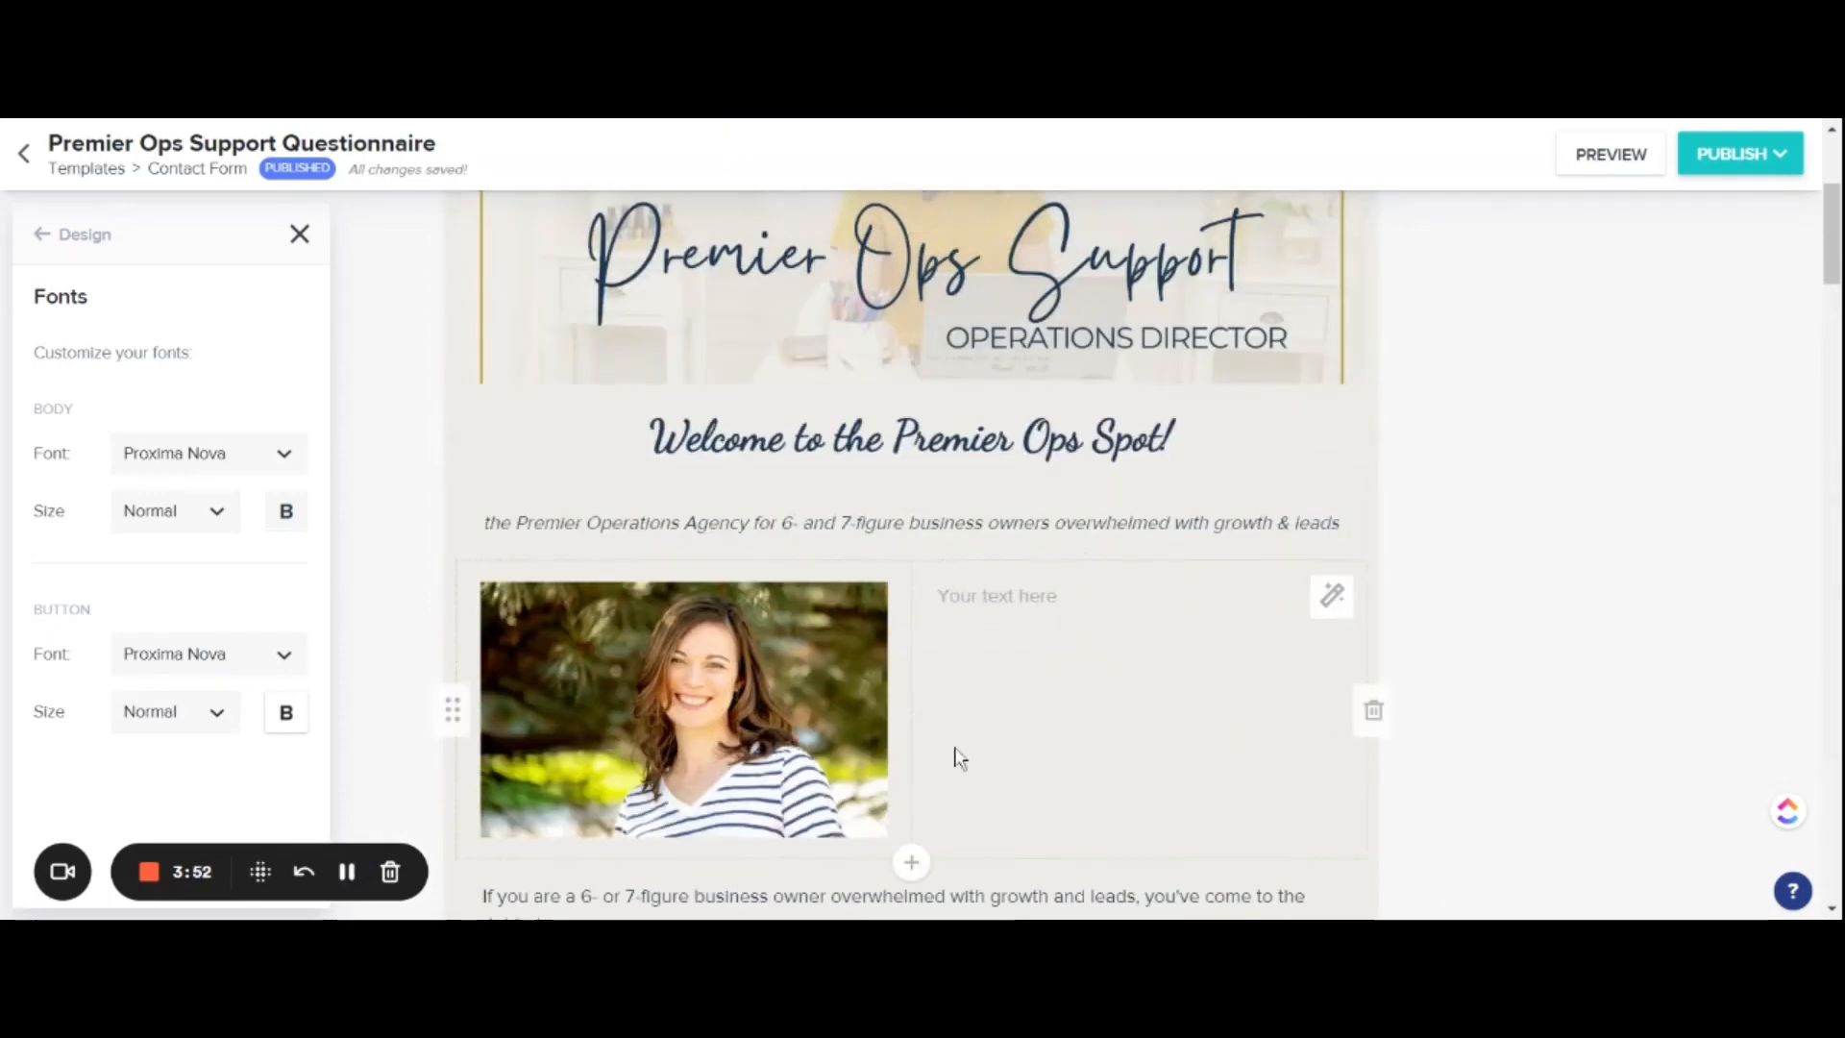
pyautogui.click(956, 615)
pyautogui.scroll(-5, 1099, 630)
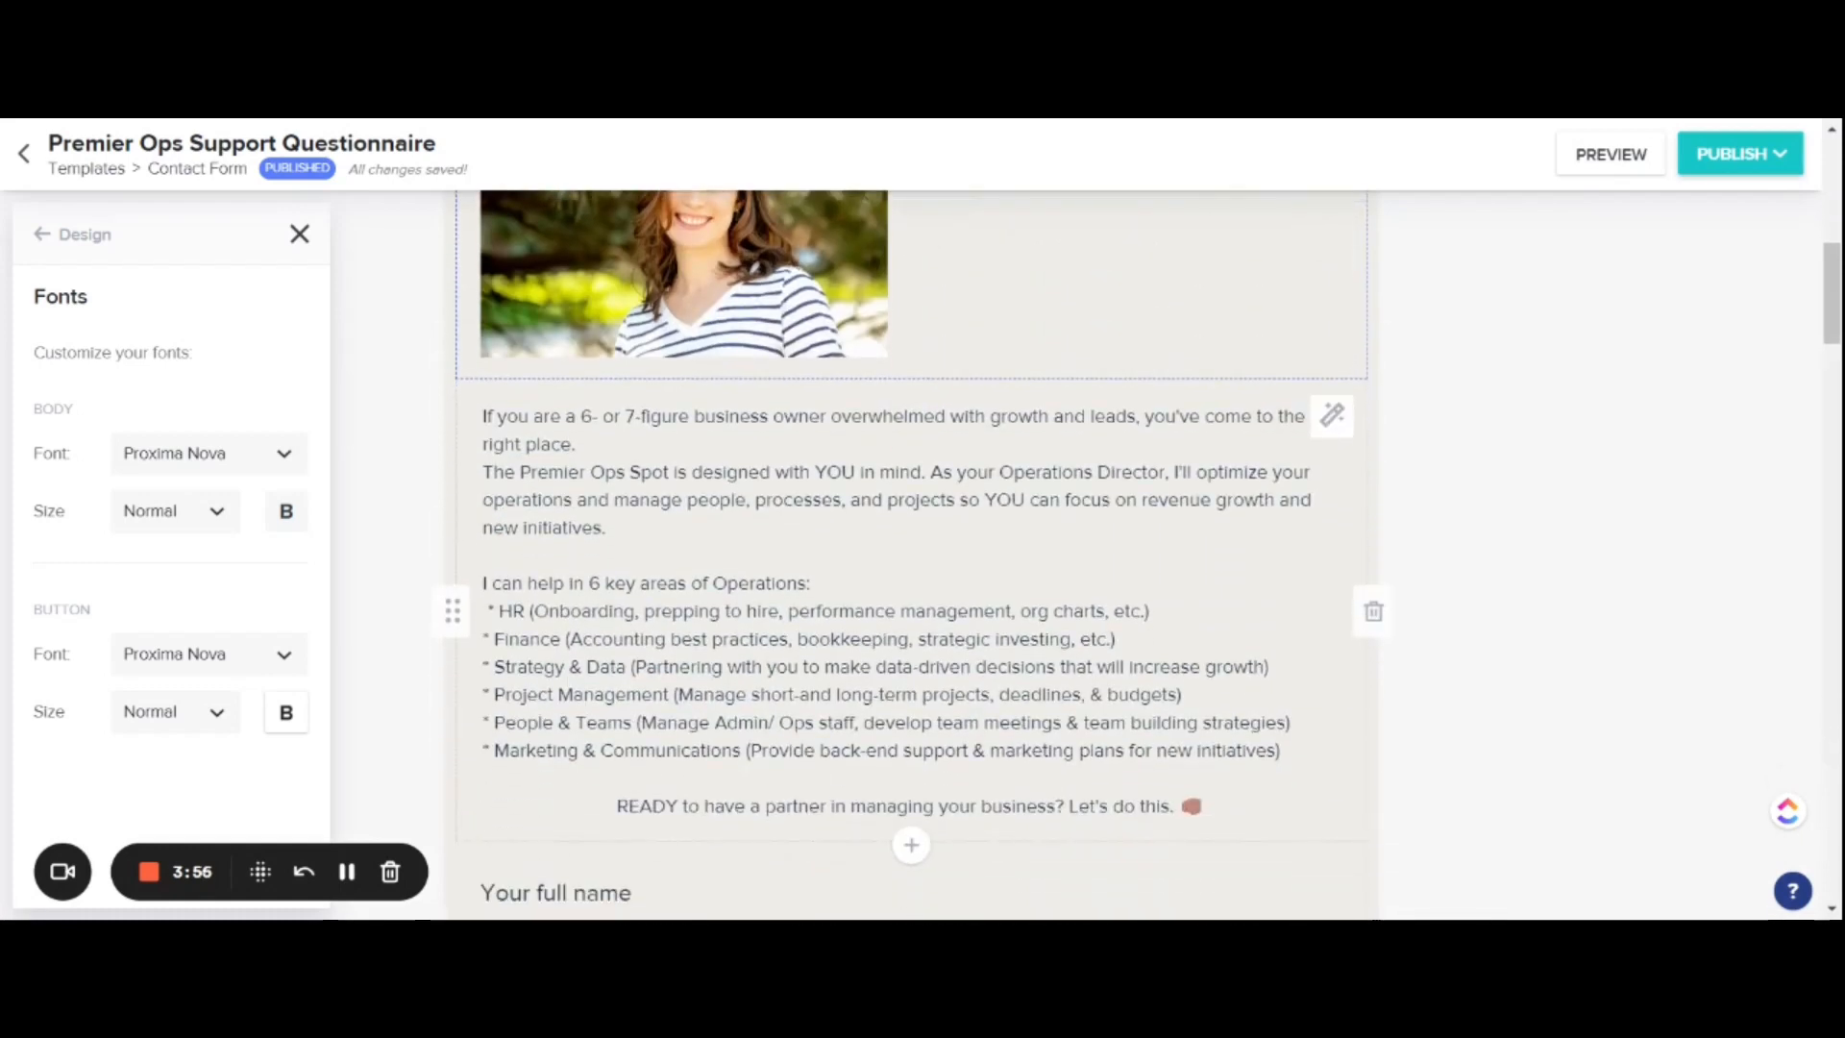
pyautogui.scroll(-3, 910, 554)
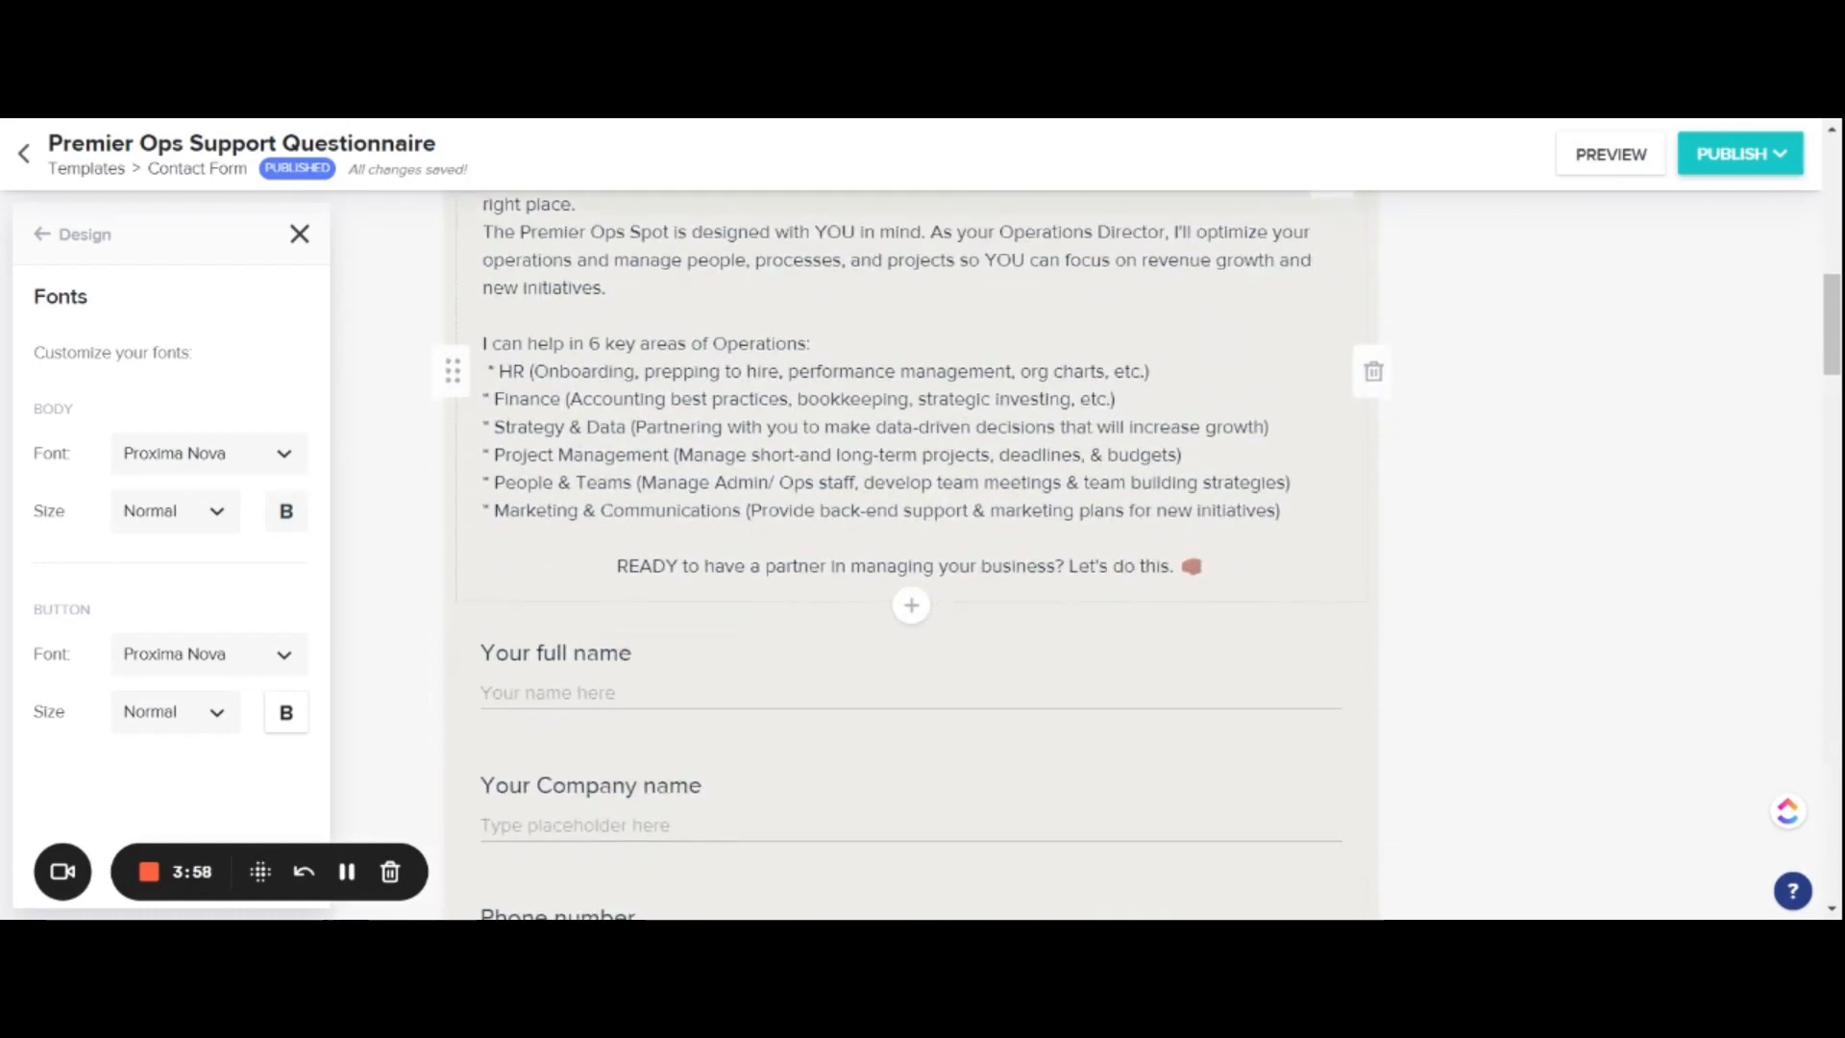
pyautogui.scroll(-2, 1016, 623)
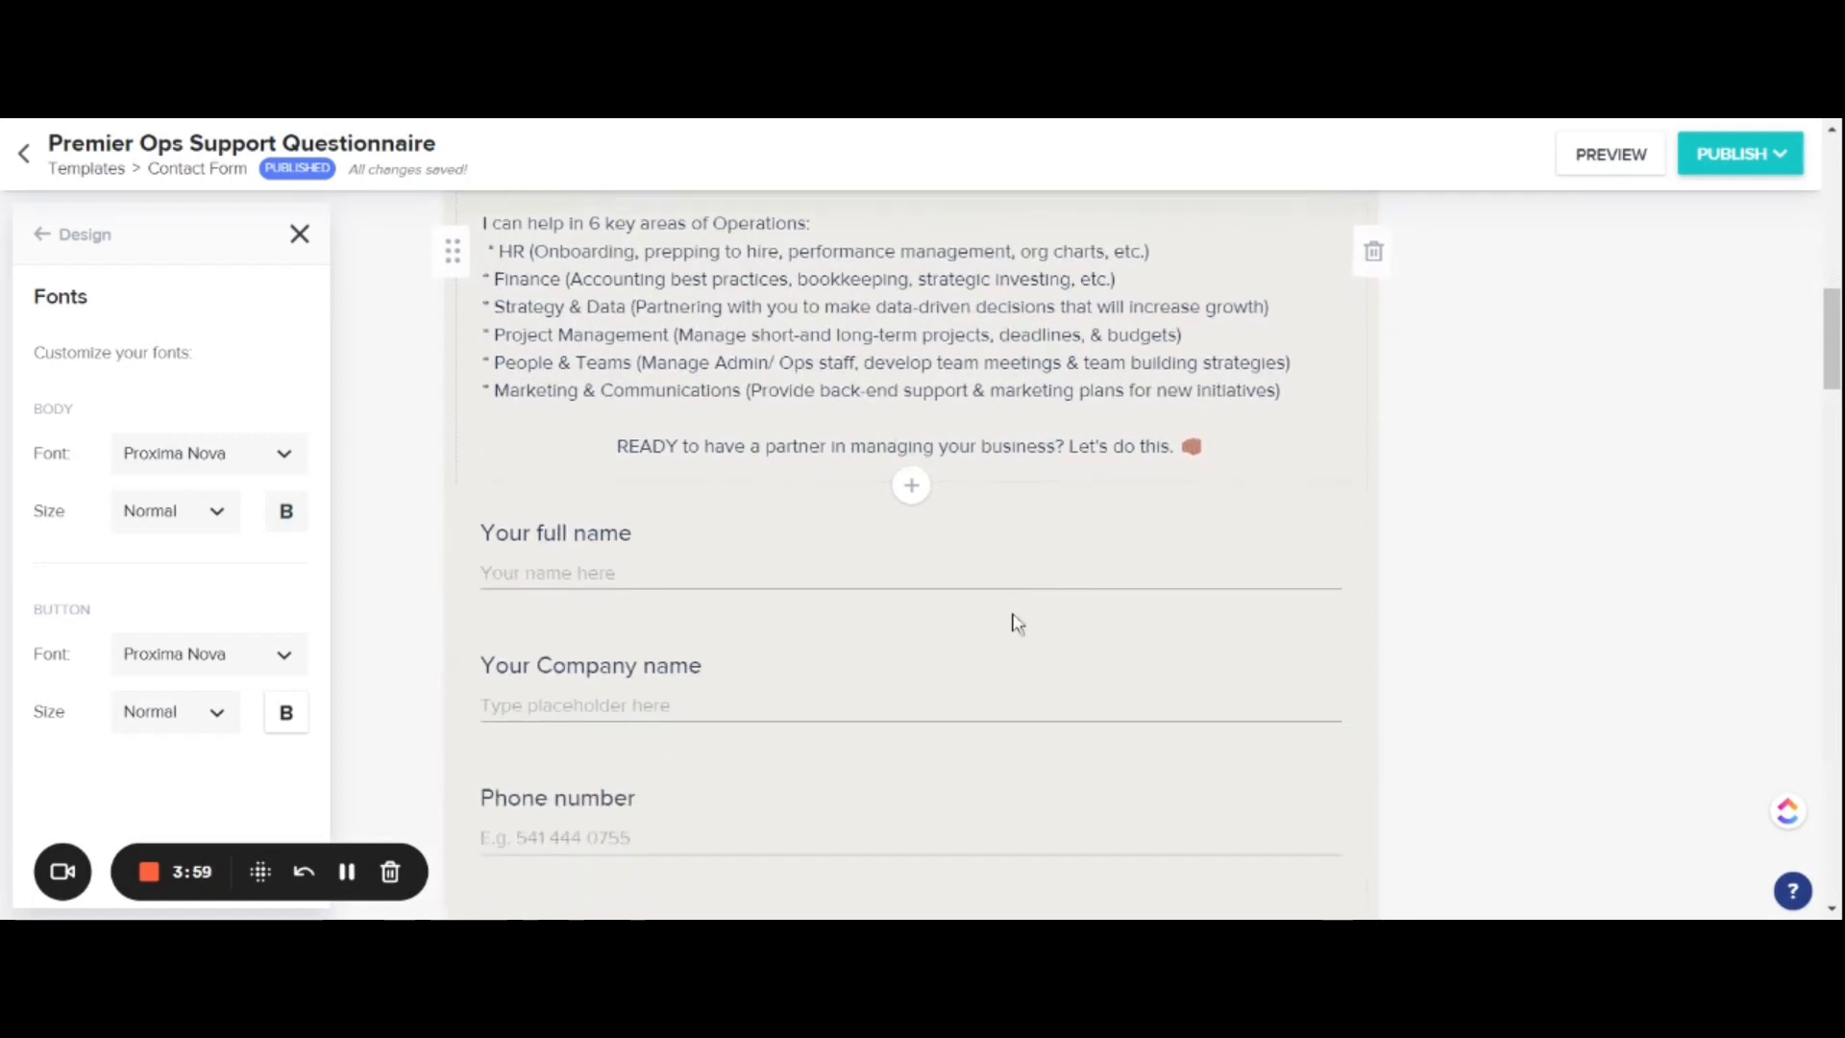
pyautogui.click(912, 485)
pyautogui.click(855, 553)
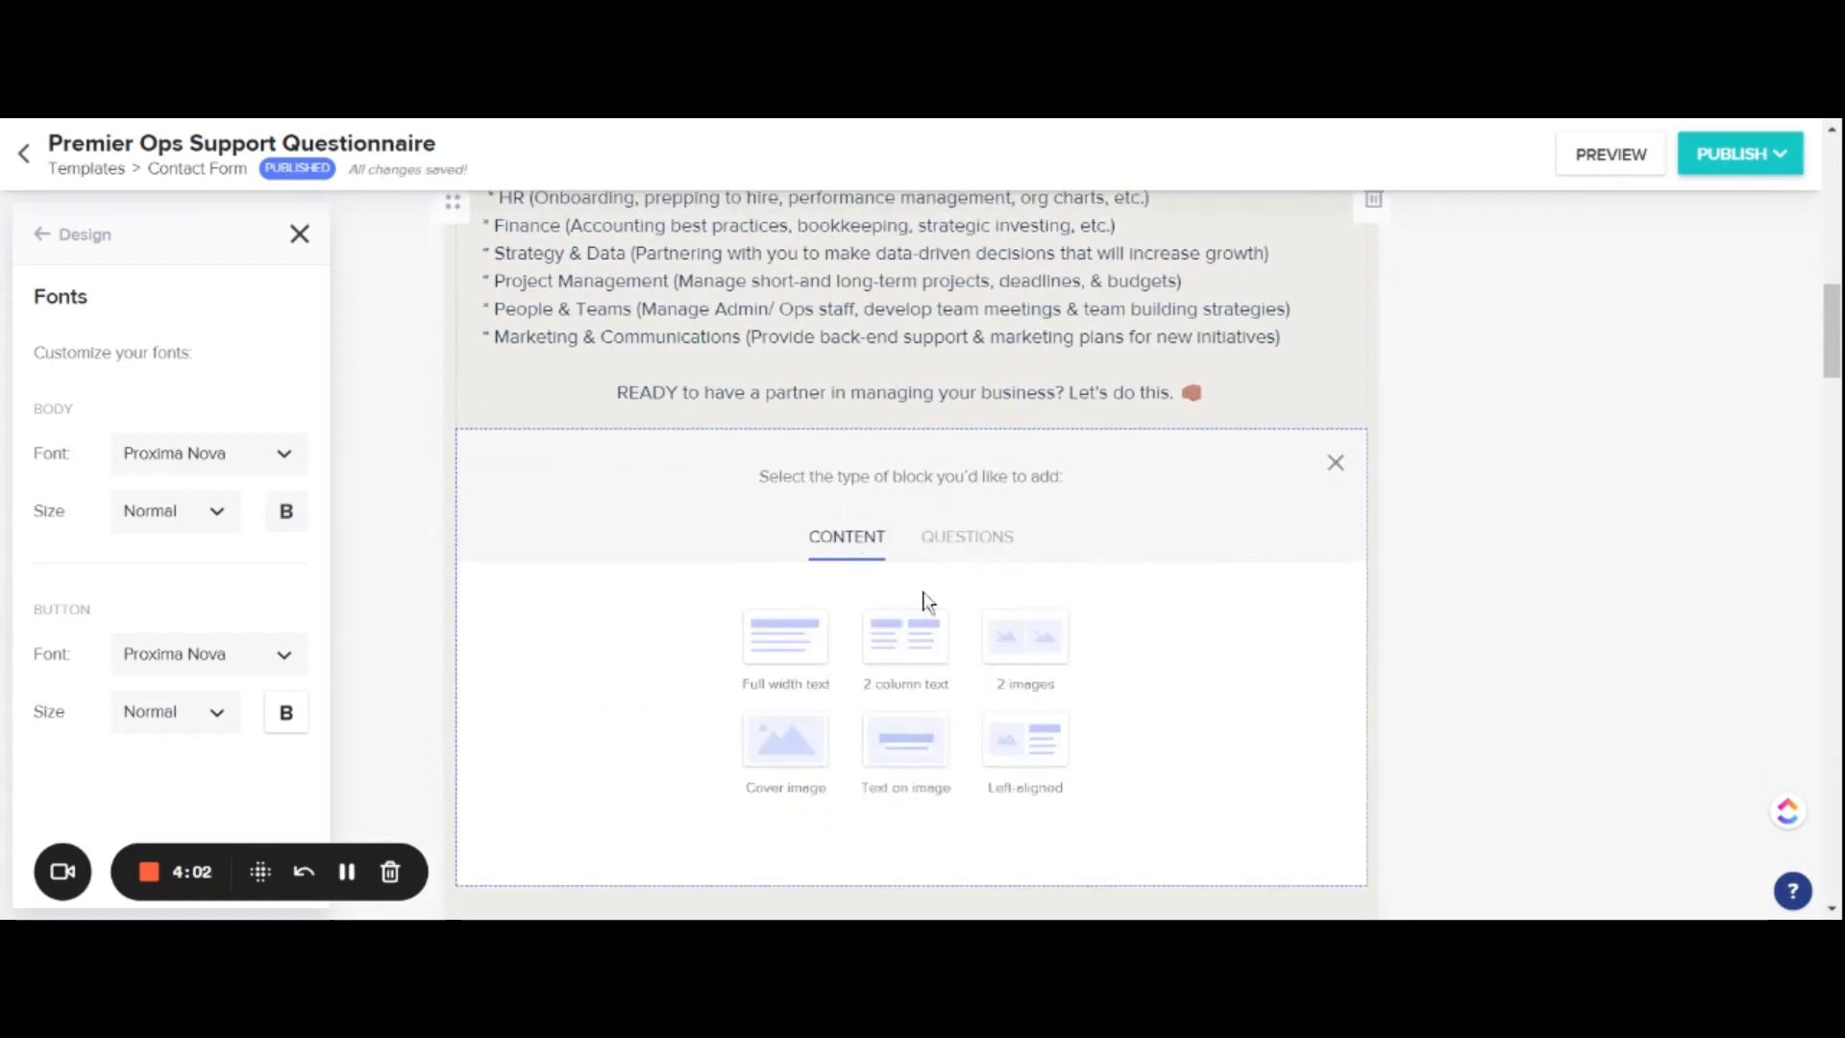
pyautogui.click(807, 650)
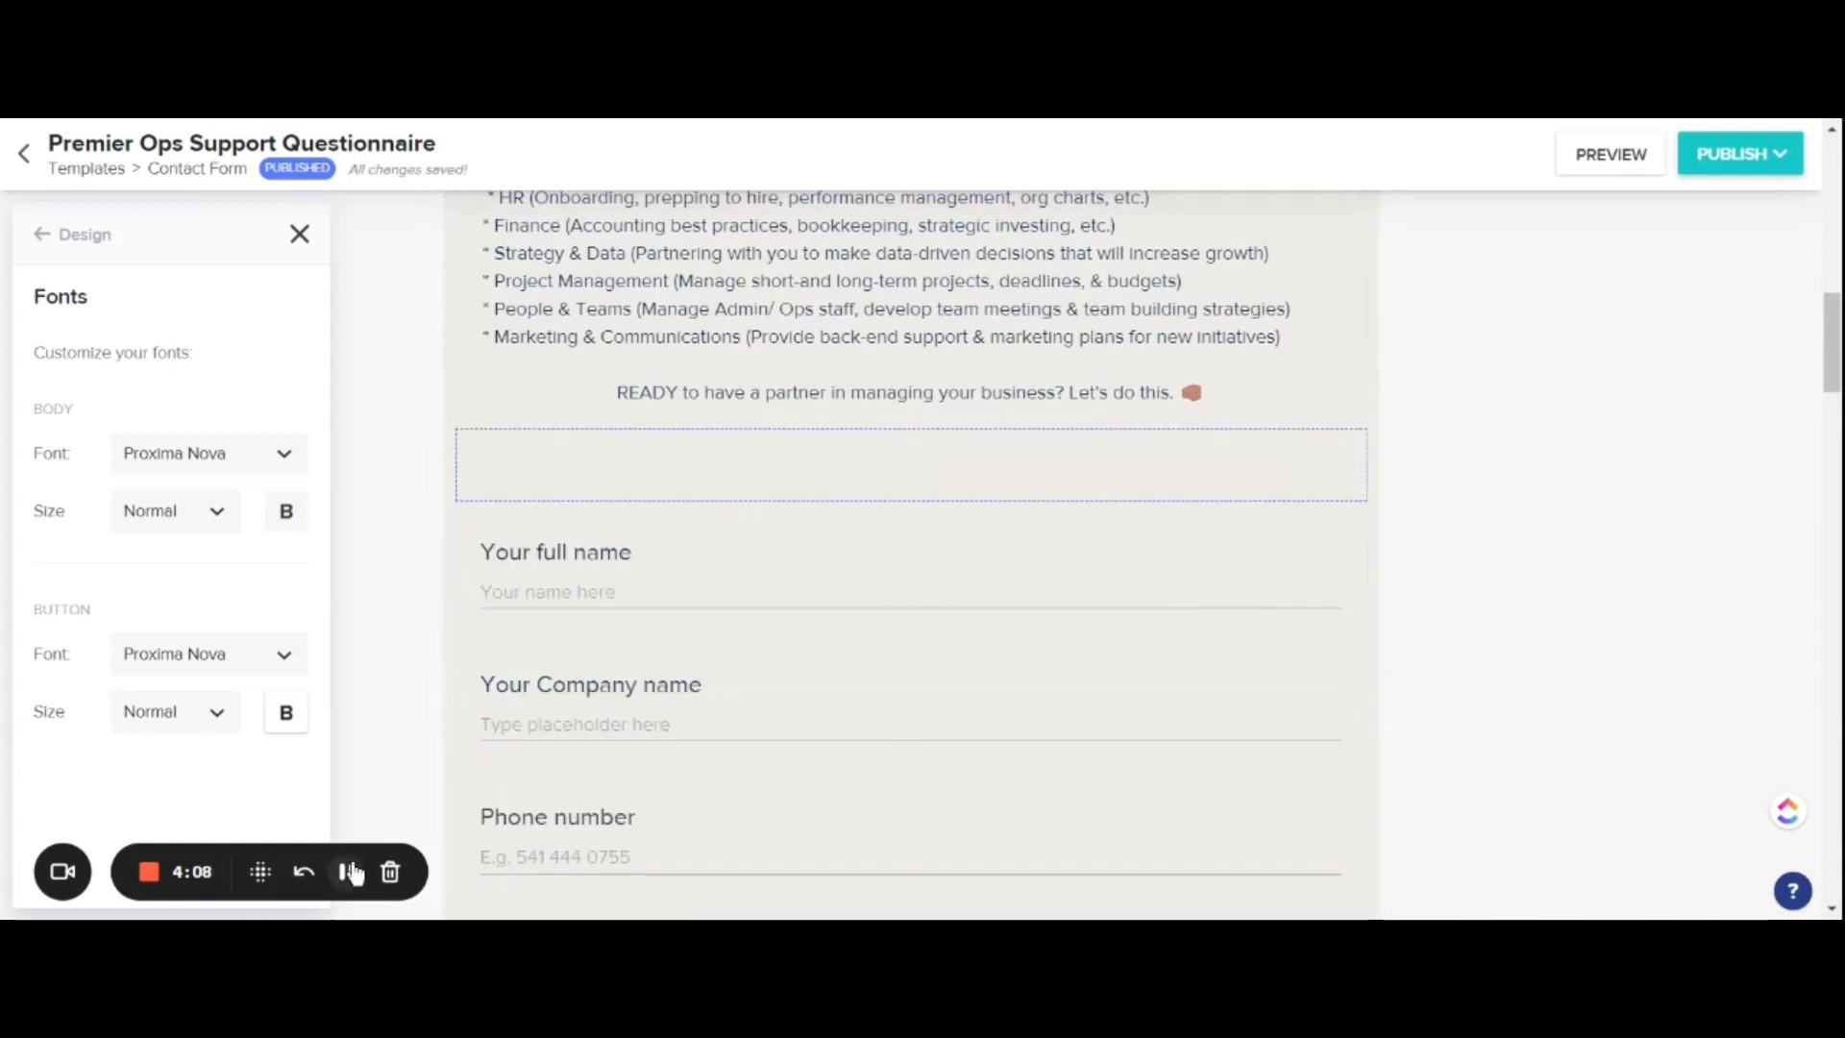
pyautogui.write("Ready to stop doing everything alone? Fill out my contact form below and you'll be invited to schedule your Free Consult with me!")
pyautogui.click(824, 470)
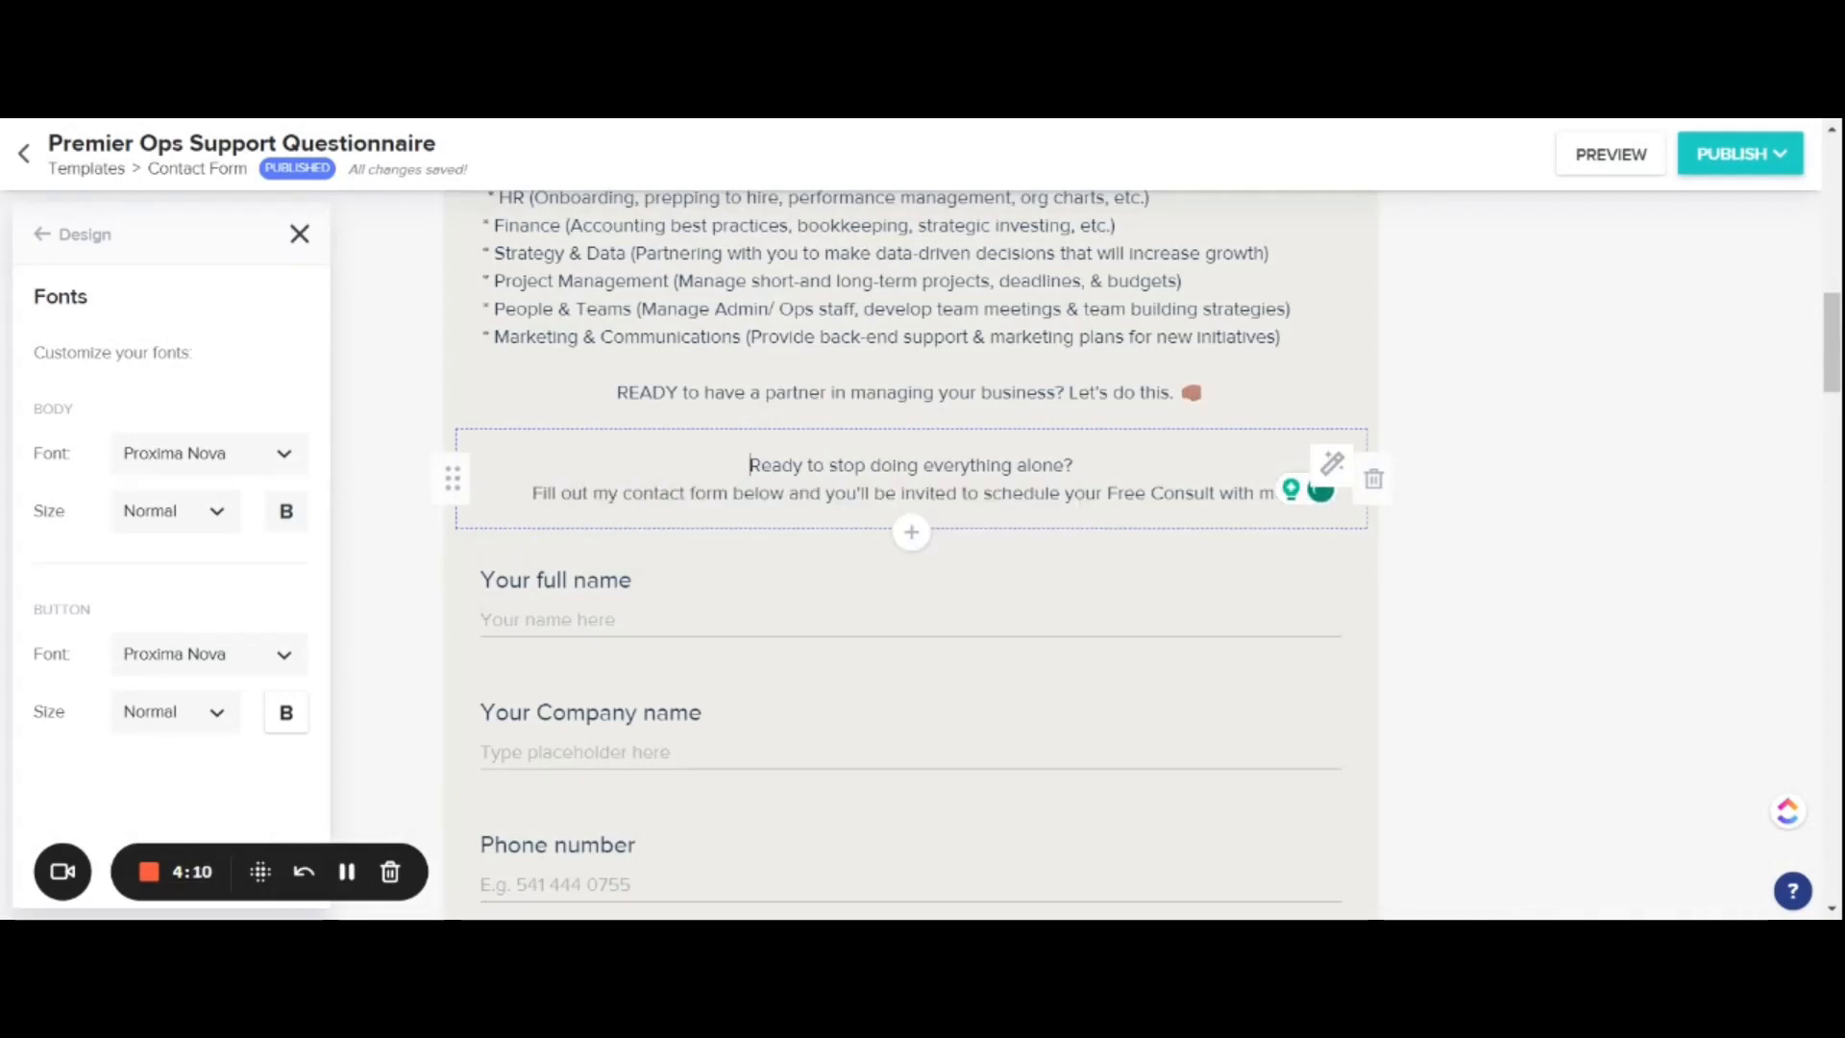
# Step: Format the line "Ready to stop doing everything alone?" in a decorative serif font at Huge size
pyautogui.moveTo(749, 466); pyautogui.dragTo(1073, 468)
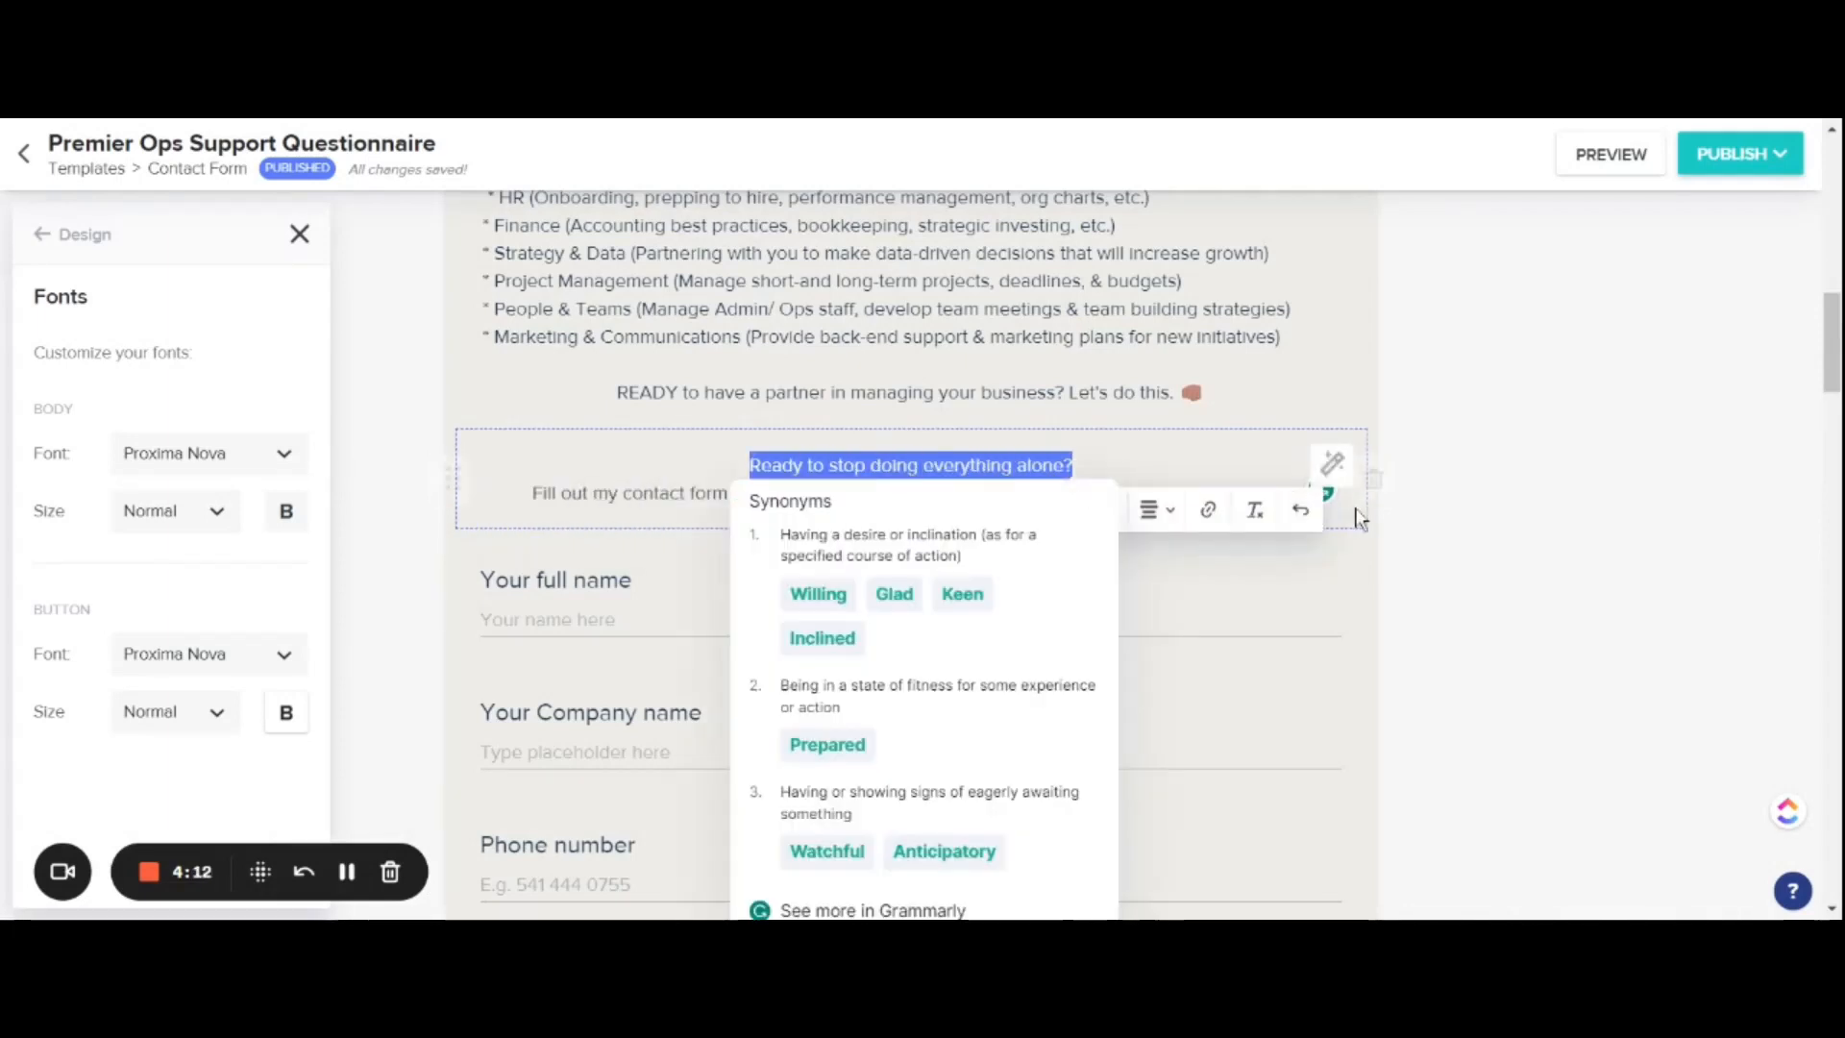
pyautogui.click(865, 519)
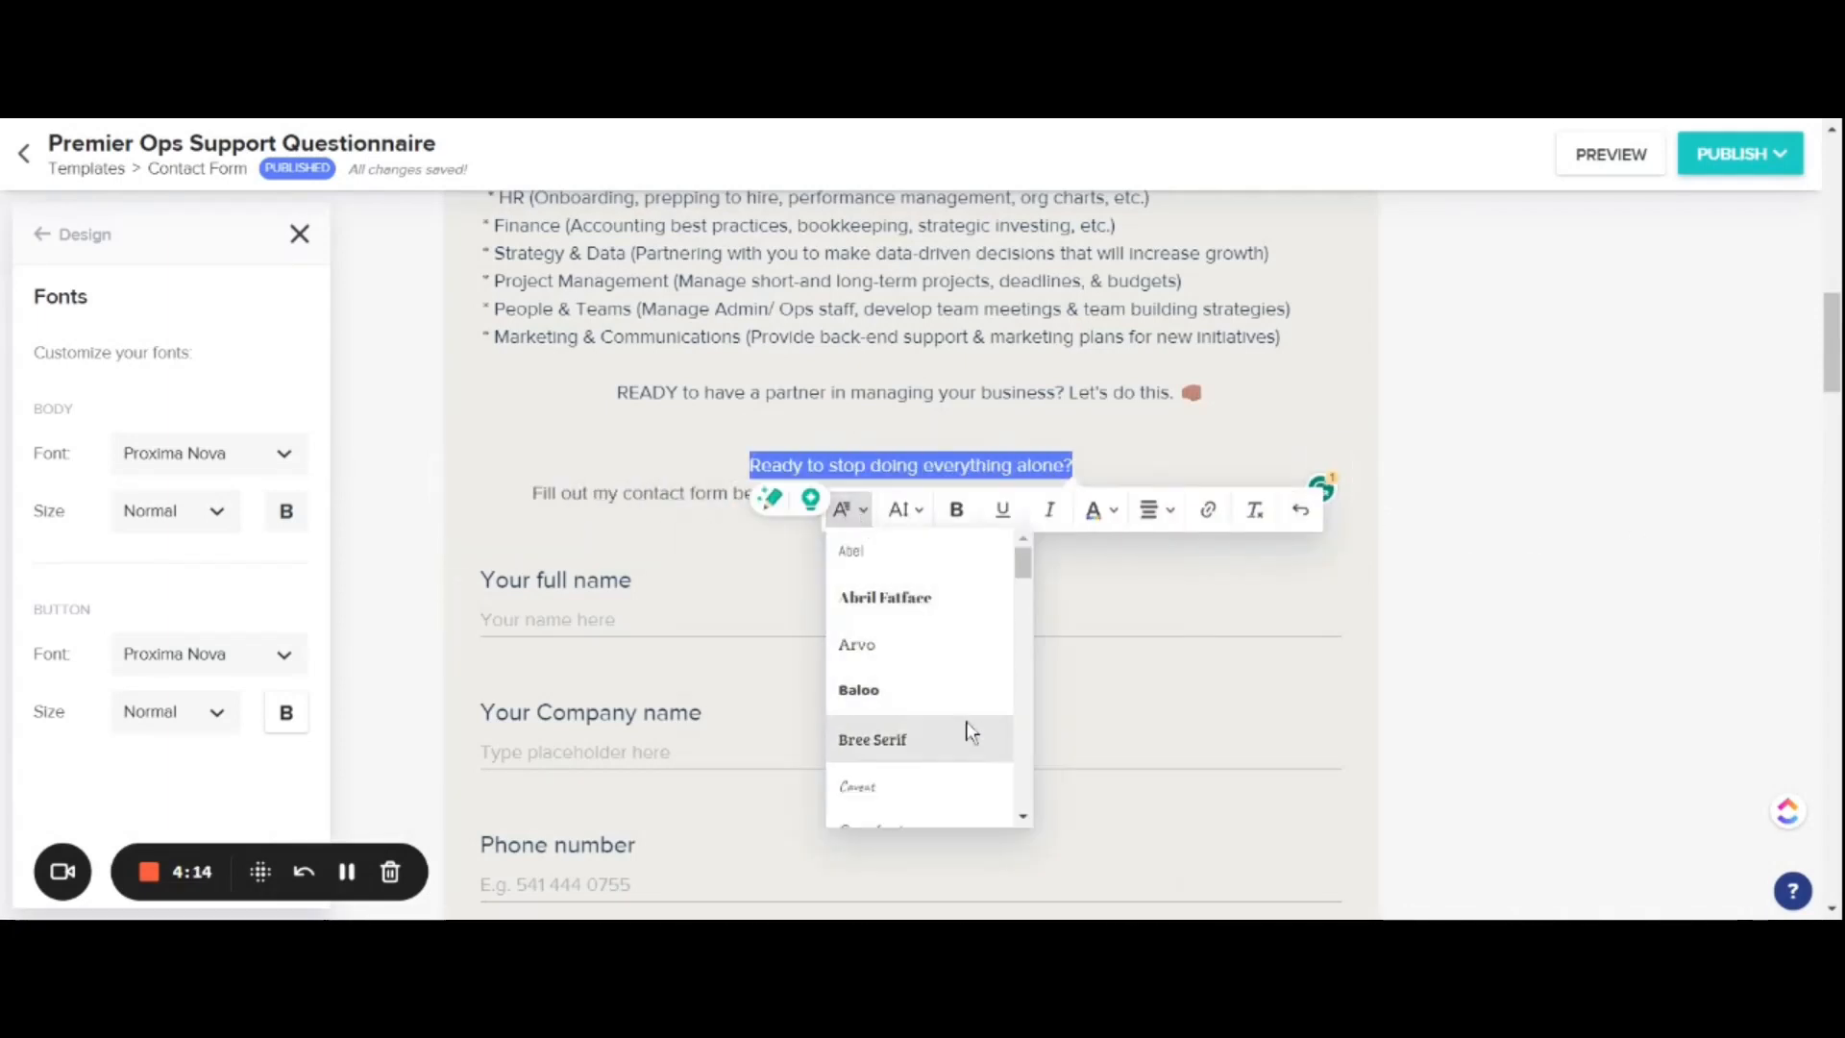
pyautogui.scroll(-3, 960, 744)
pyautogui.scroll(-4, 958, 756)
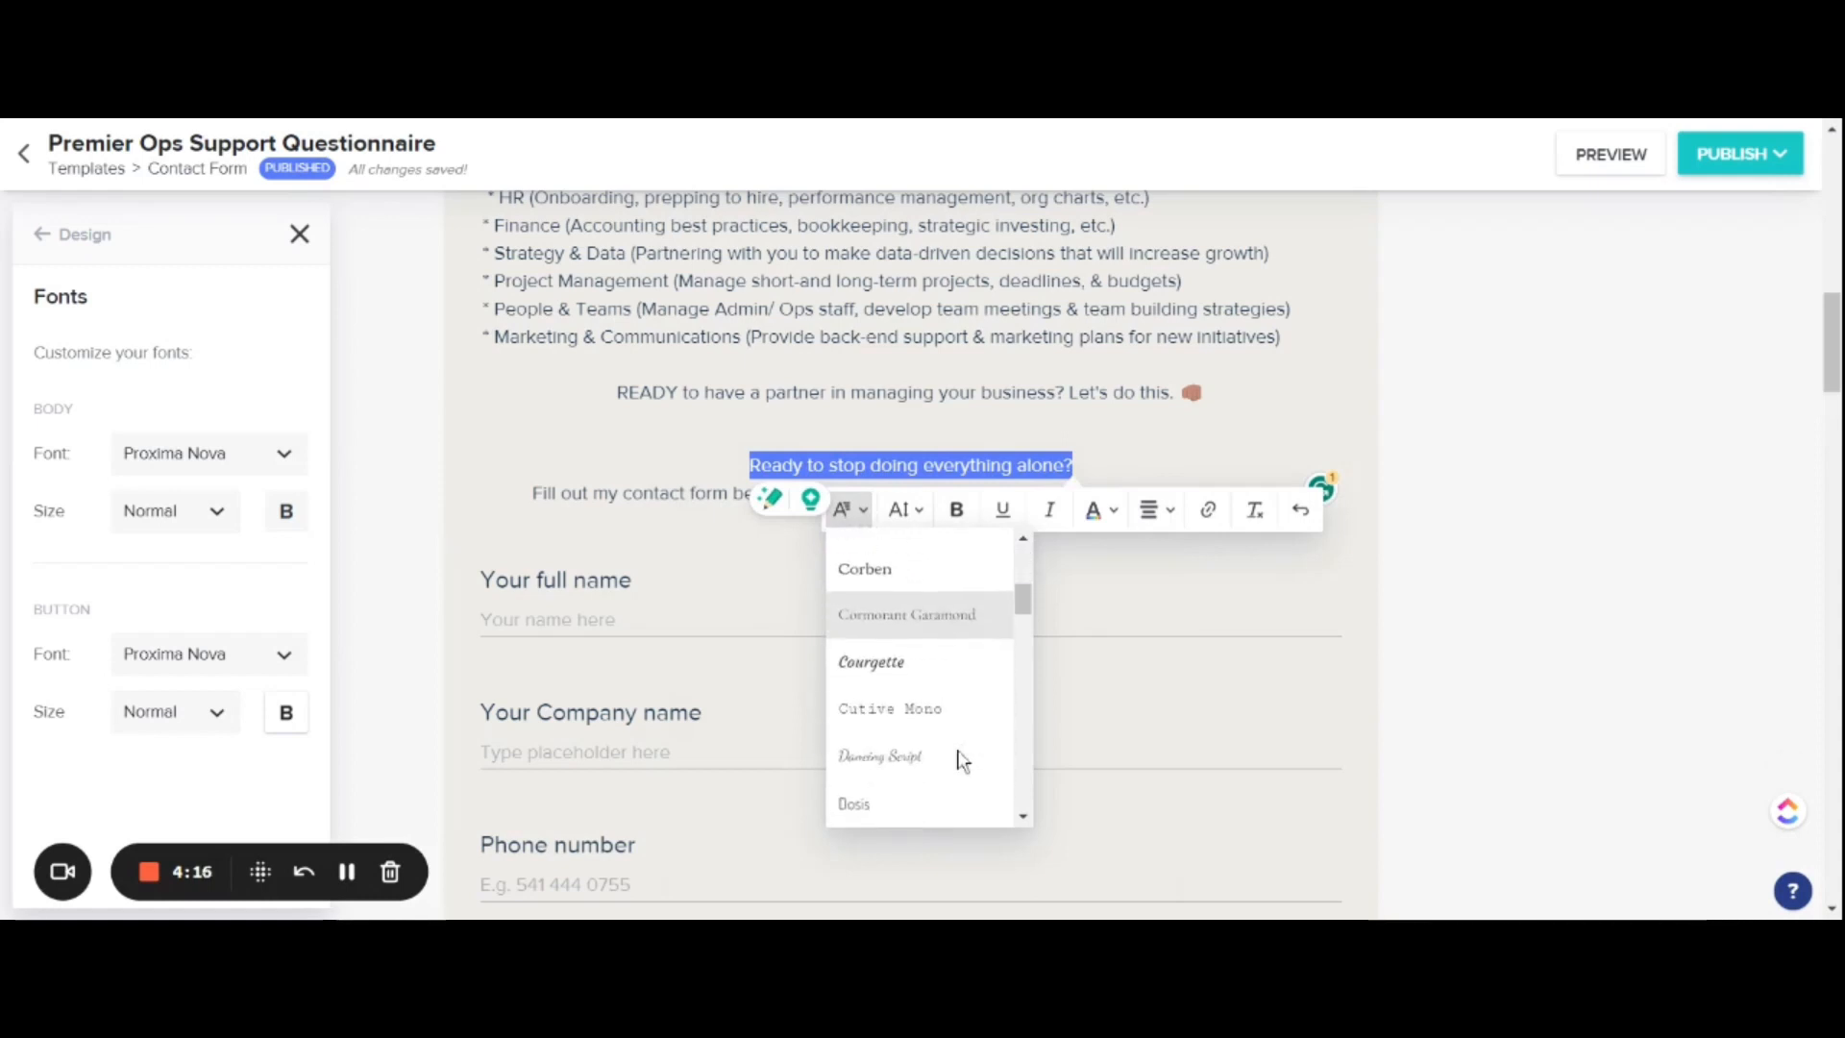
pyautogui.scroll(-3, 961, 759)
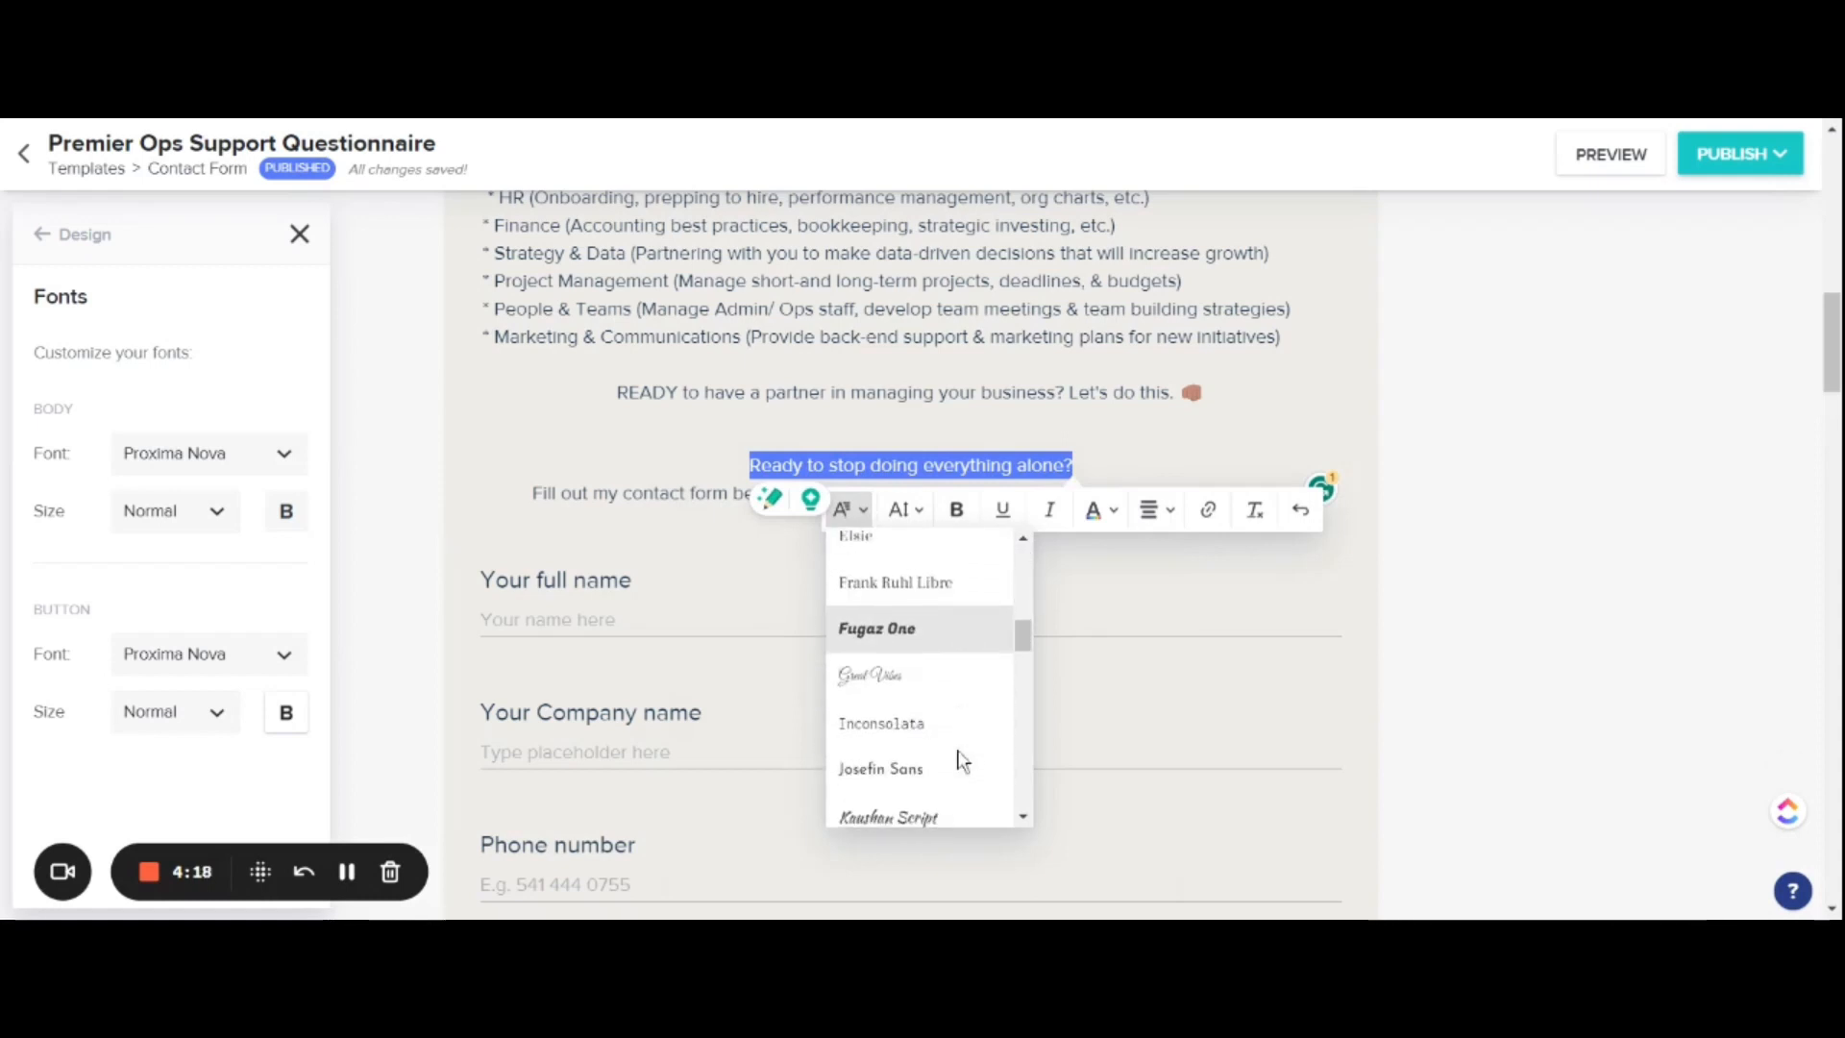
pyautogui.scroll(2, 947, 720)
pyautogui.click(932, 704)
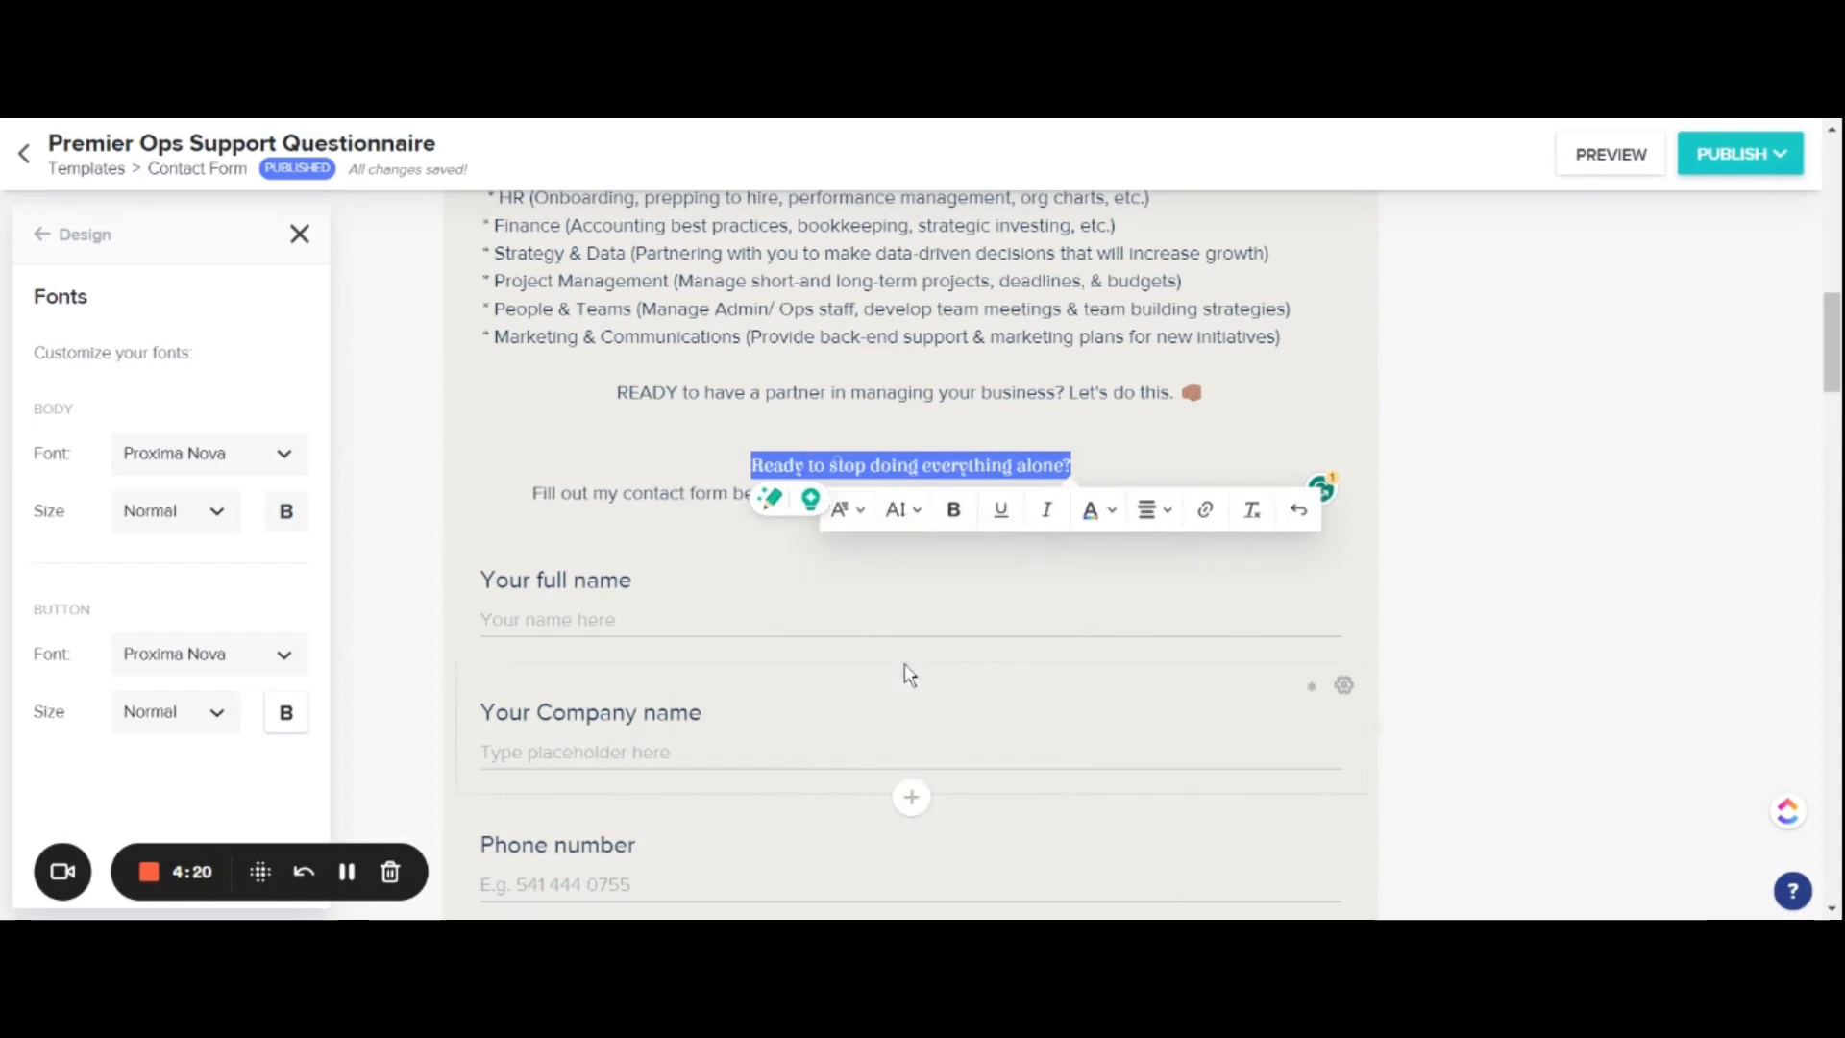
pyautogui.click(918, 527)
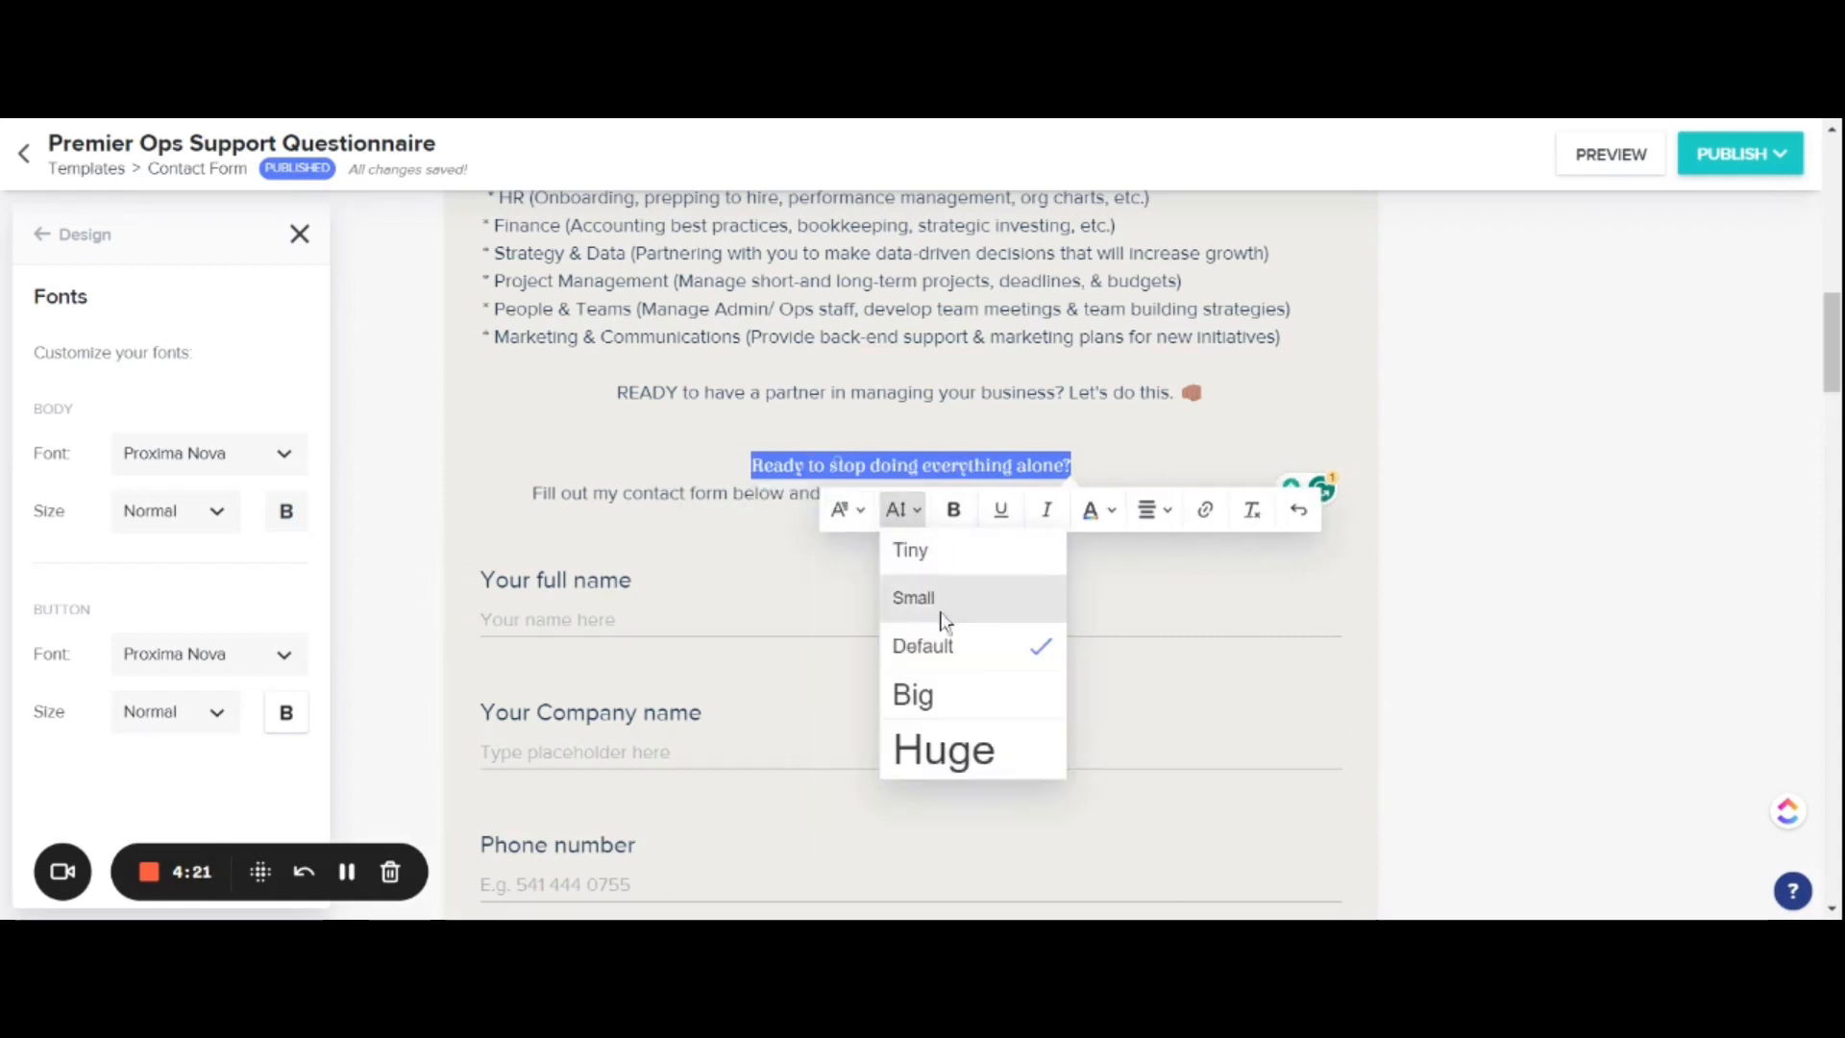
pyautogui.click(947, 750)
# Step: Make the line inviting visitors to fill out the contact form for a Free Consult bold, without italics
pyautogui.click(759, 522)
pyautogui.tripleClick(759, 522)
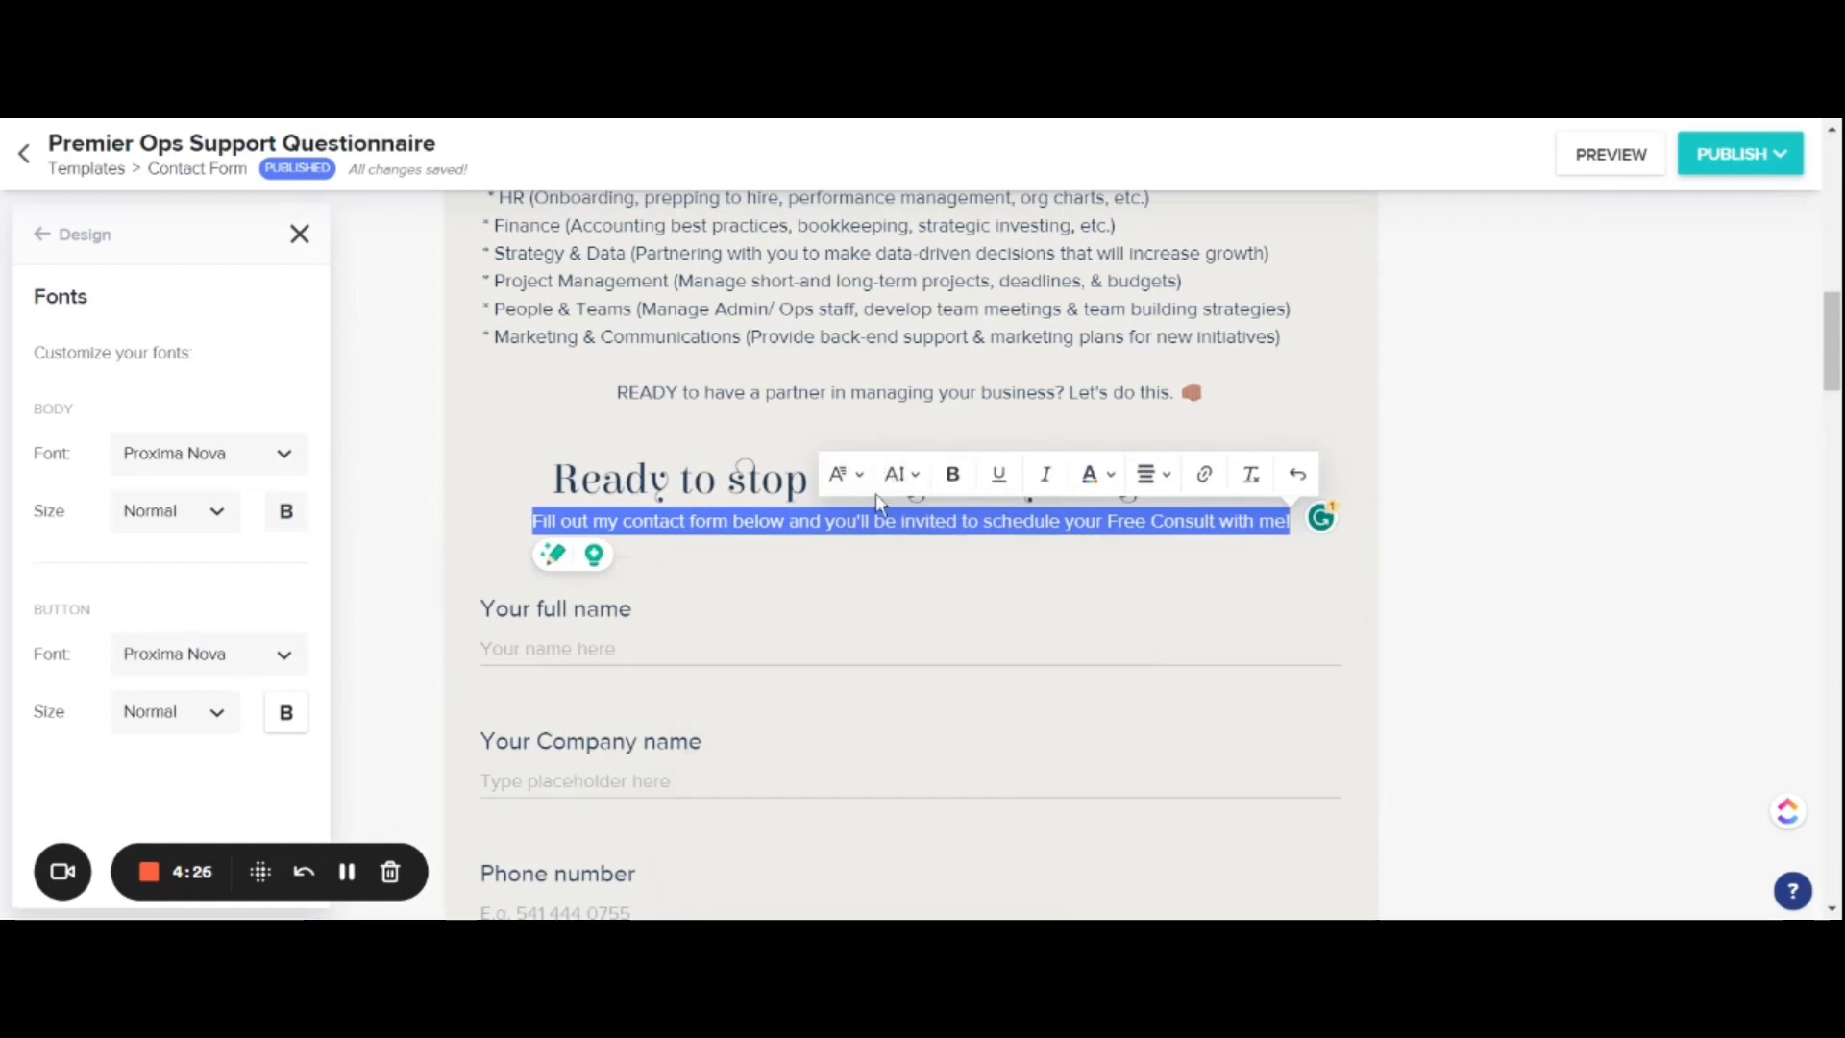
pyautogui.click(1046, 479)
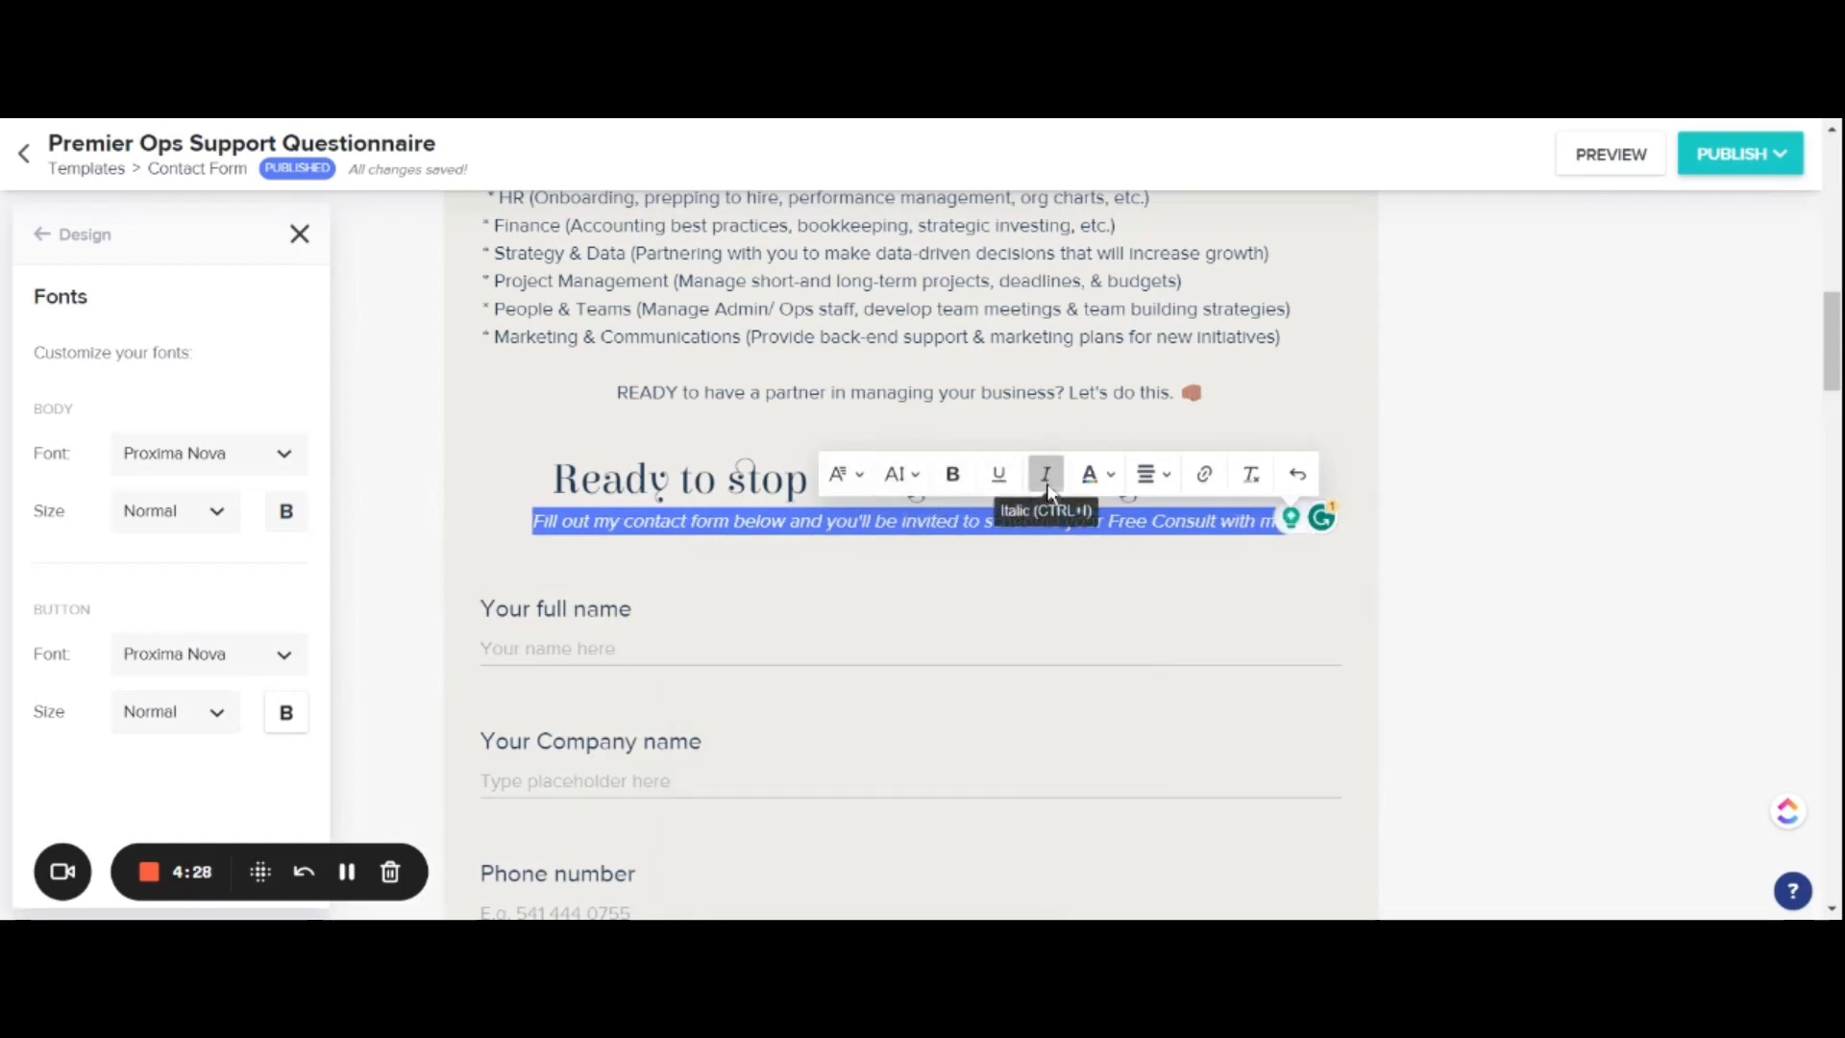
pyautogui.click(1045, 475)
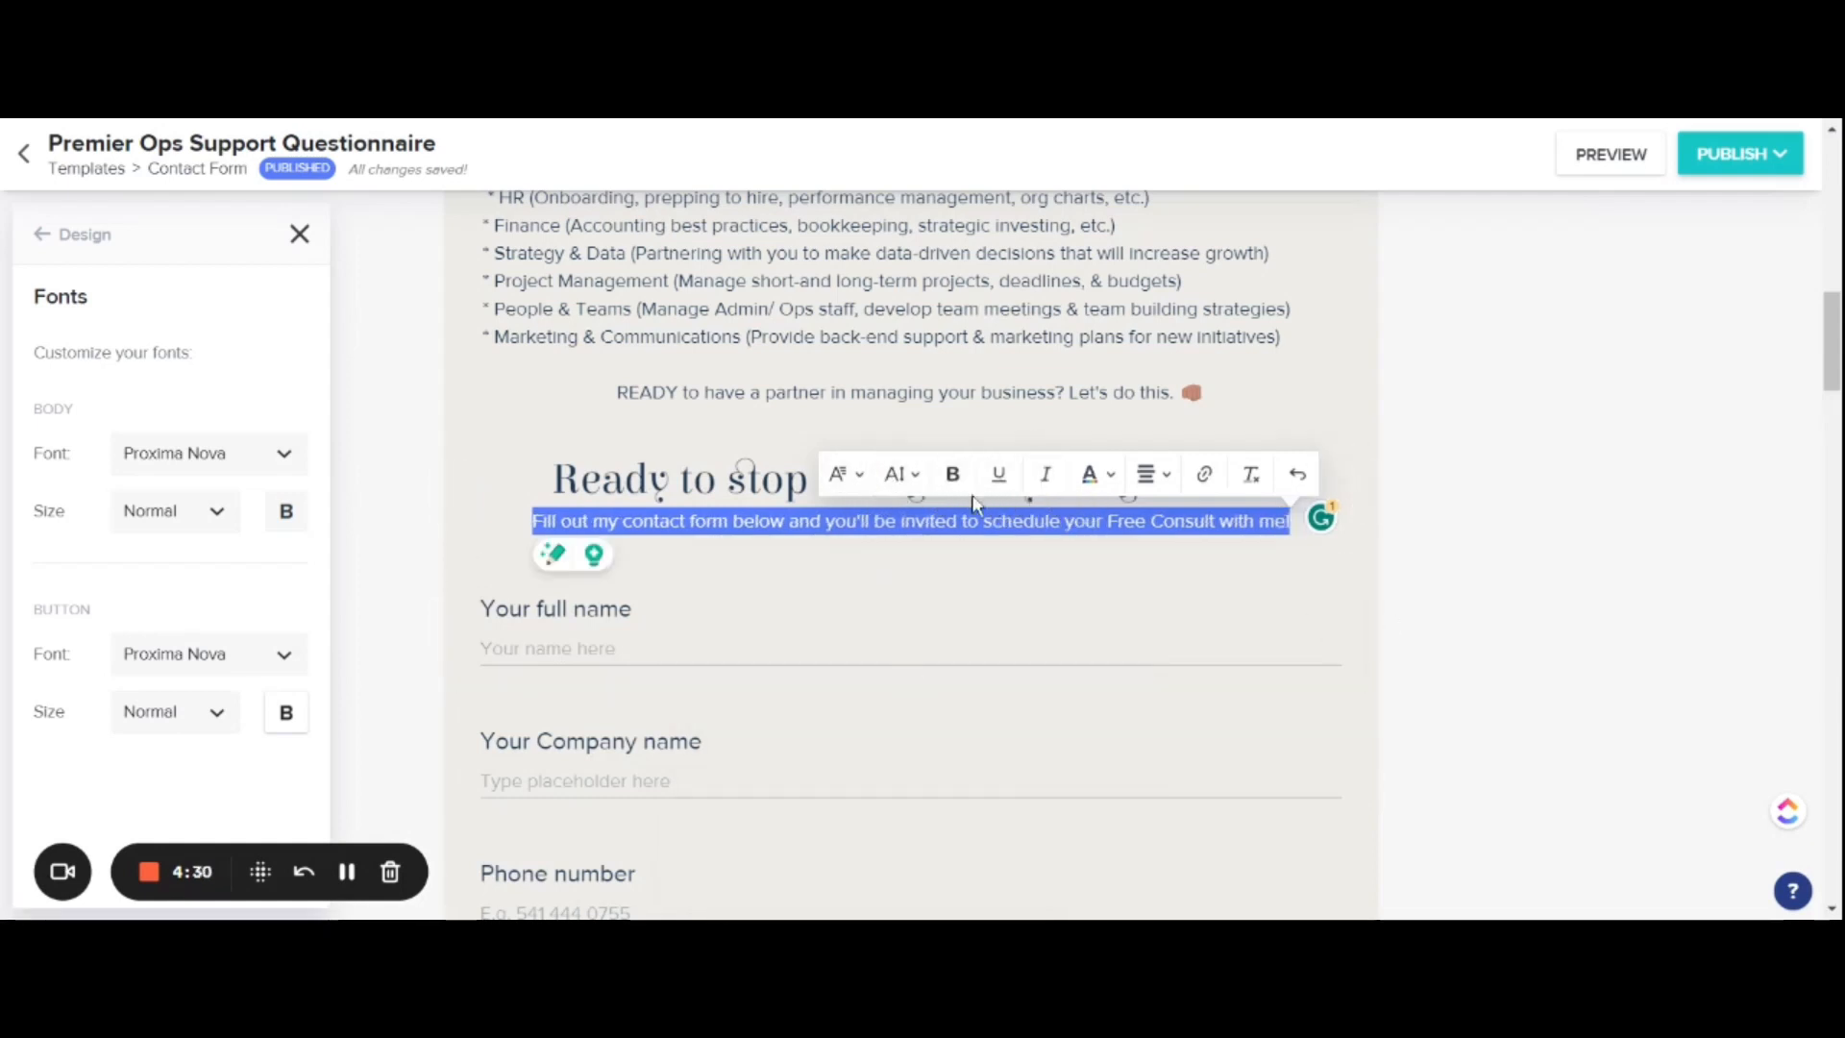
pyautogui.click(953, 475)
pyautogui.click(1495, 634)
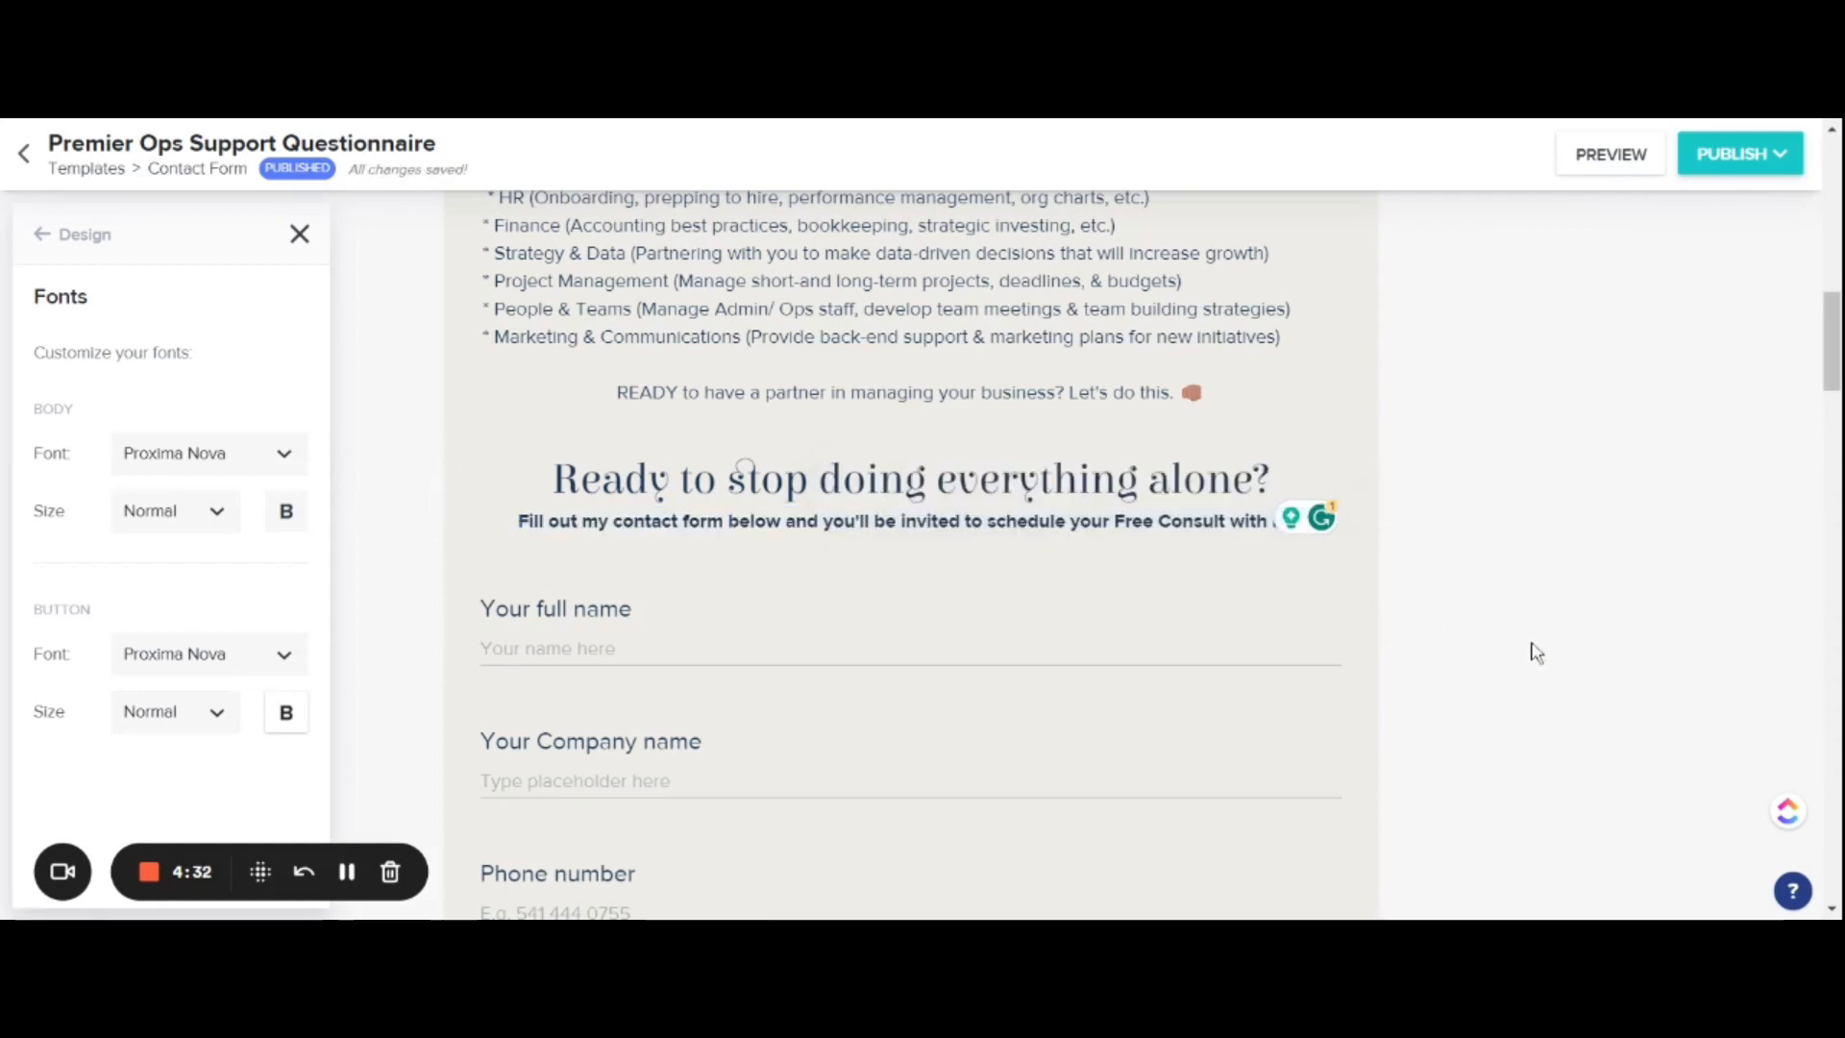
# Step: Preview the contact form as a client and review its layout from the header image to the Send button
pyautogui.scroll(-1, 1571, 533)
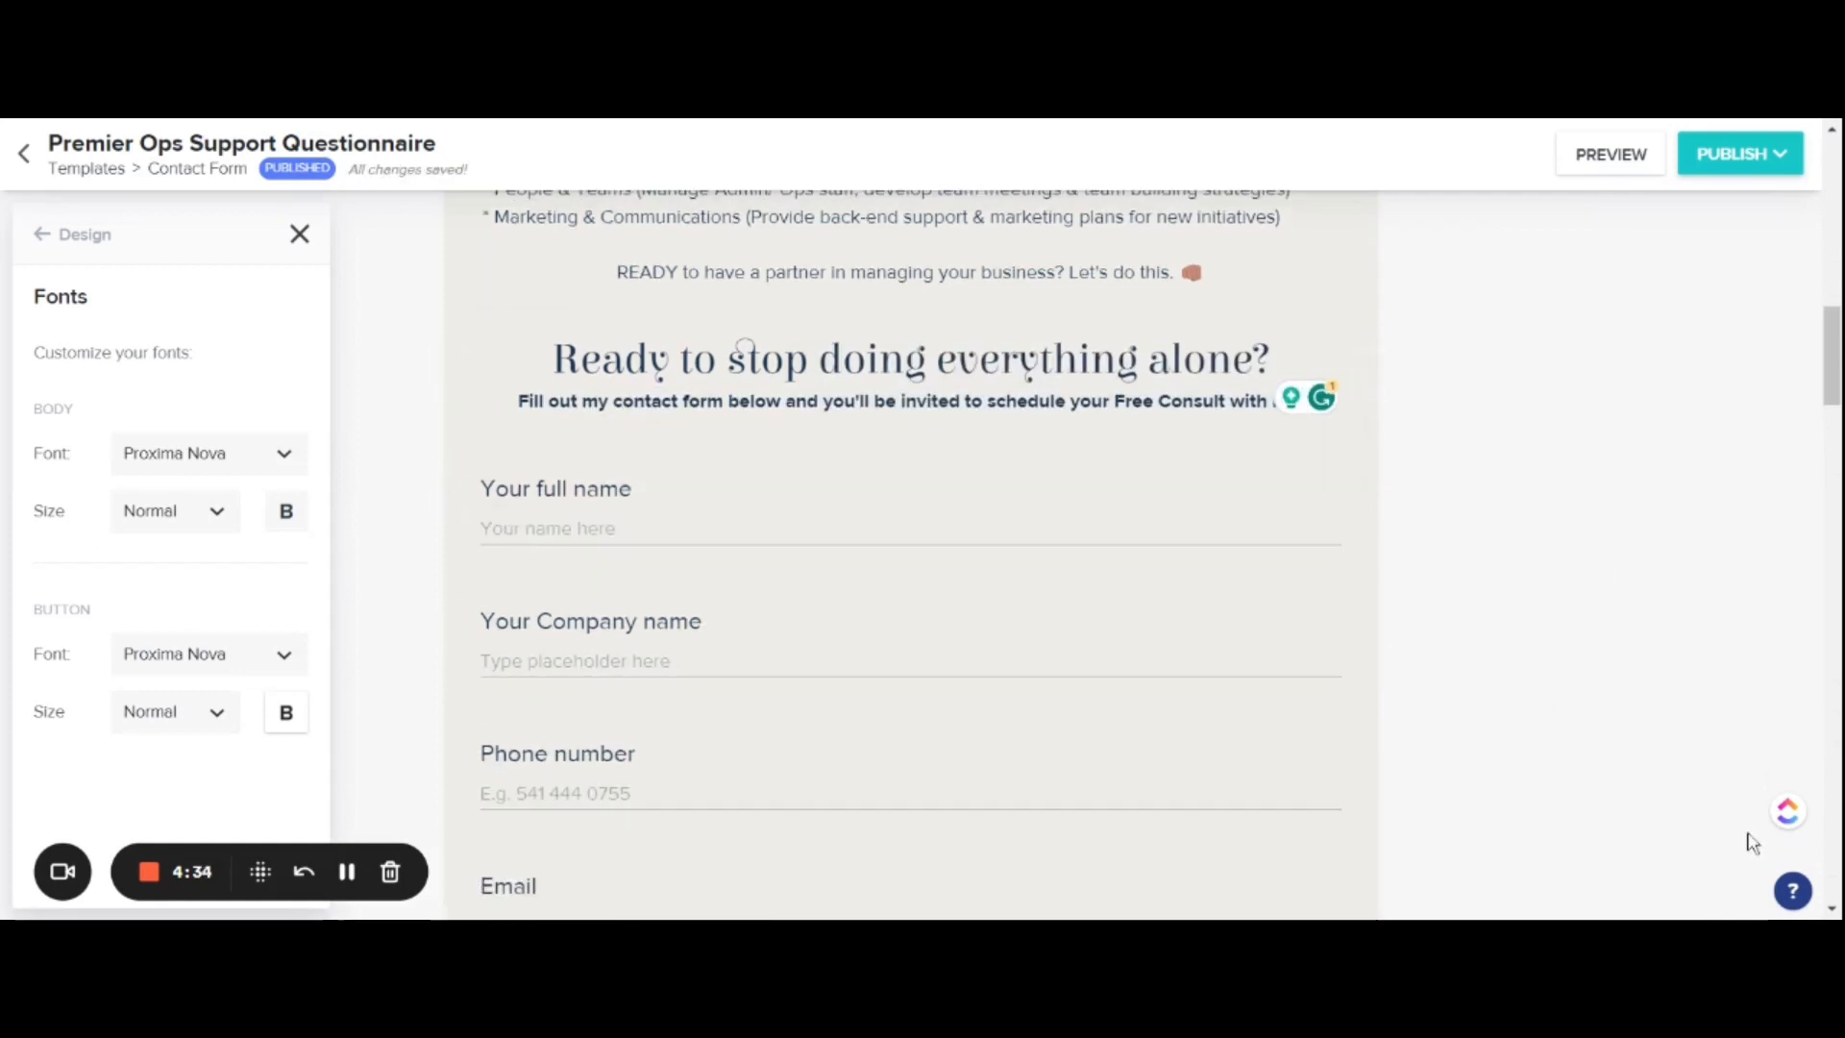
pyautogui.scroll(-3, 1451, 679)
pyautogui.scroll(-10, 1451, 679)
pyautogui.scroll(10, 1450, 679)
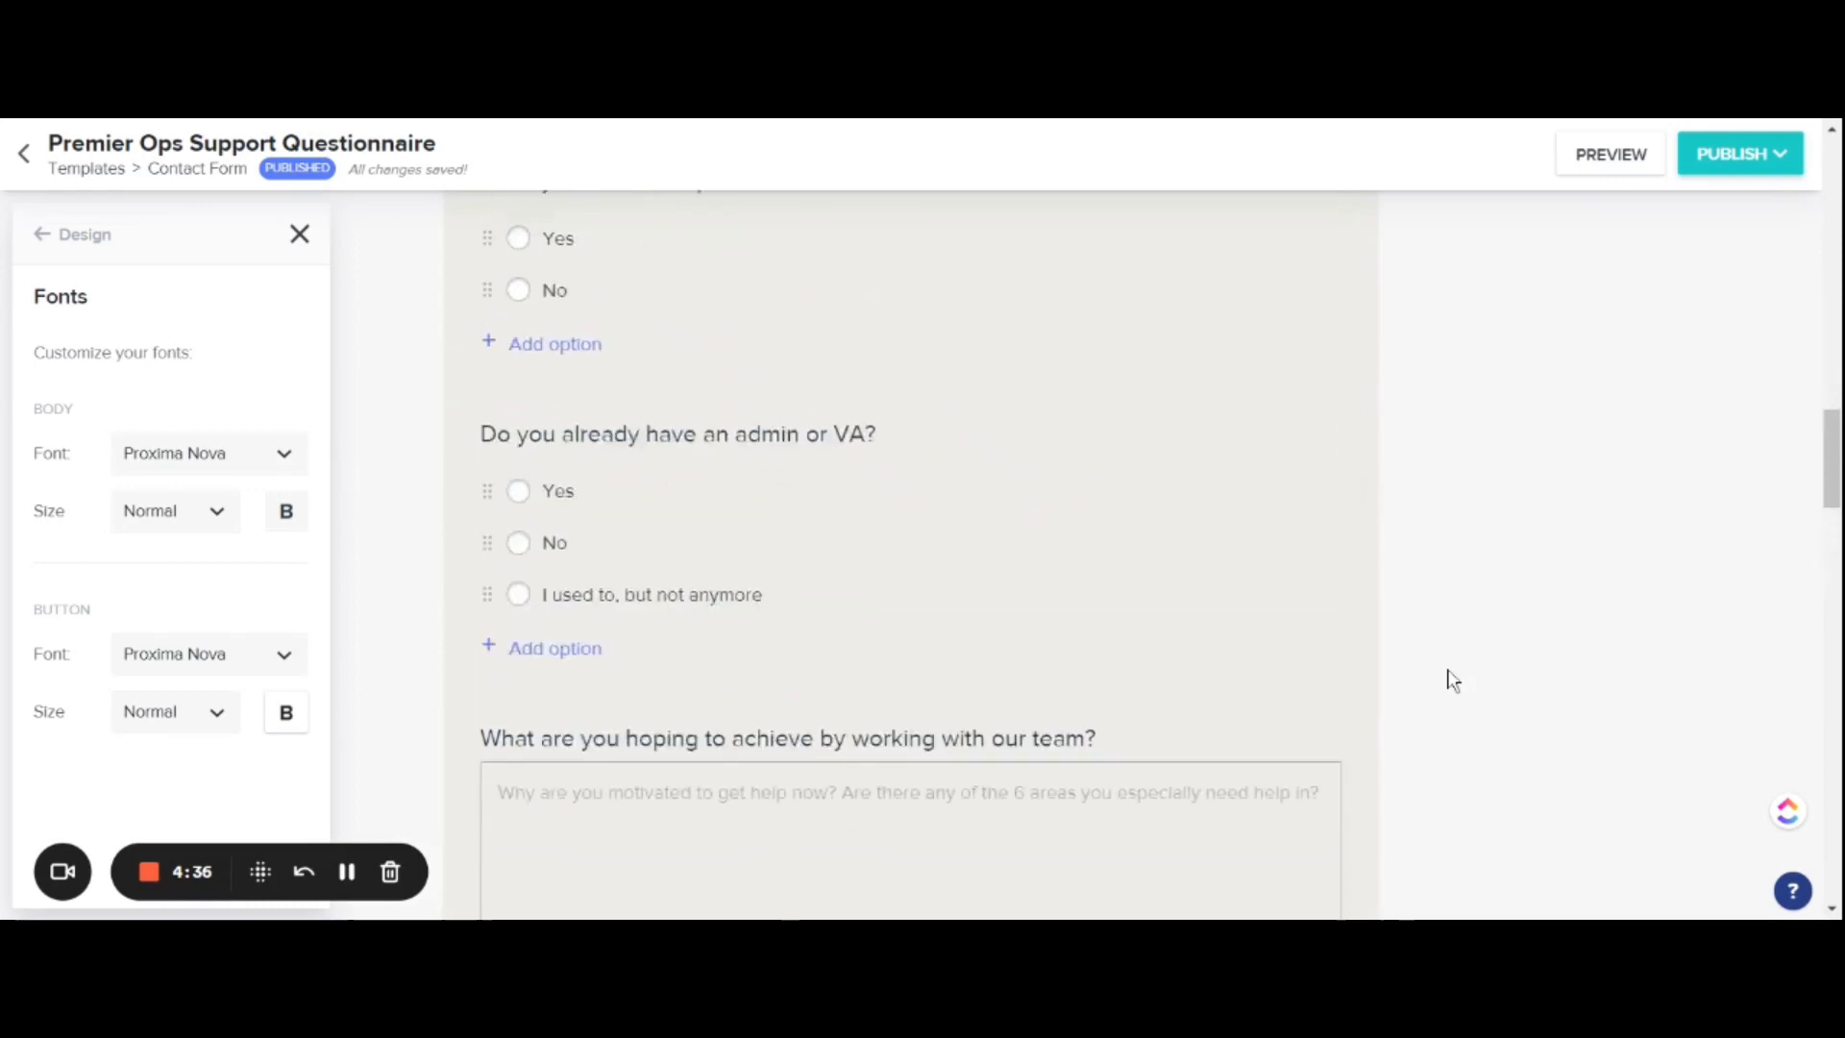
pyautogui.click(1623, 157)
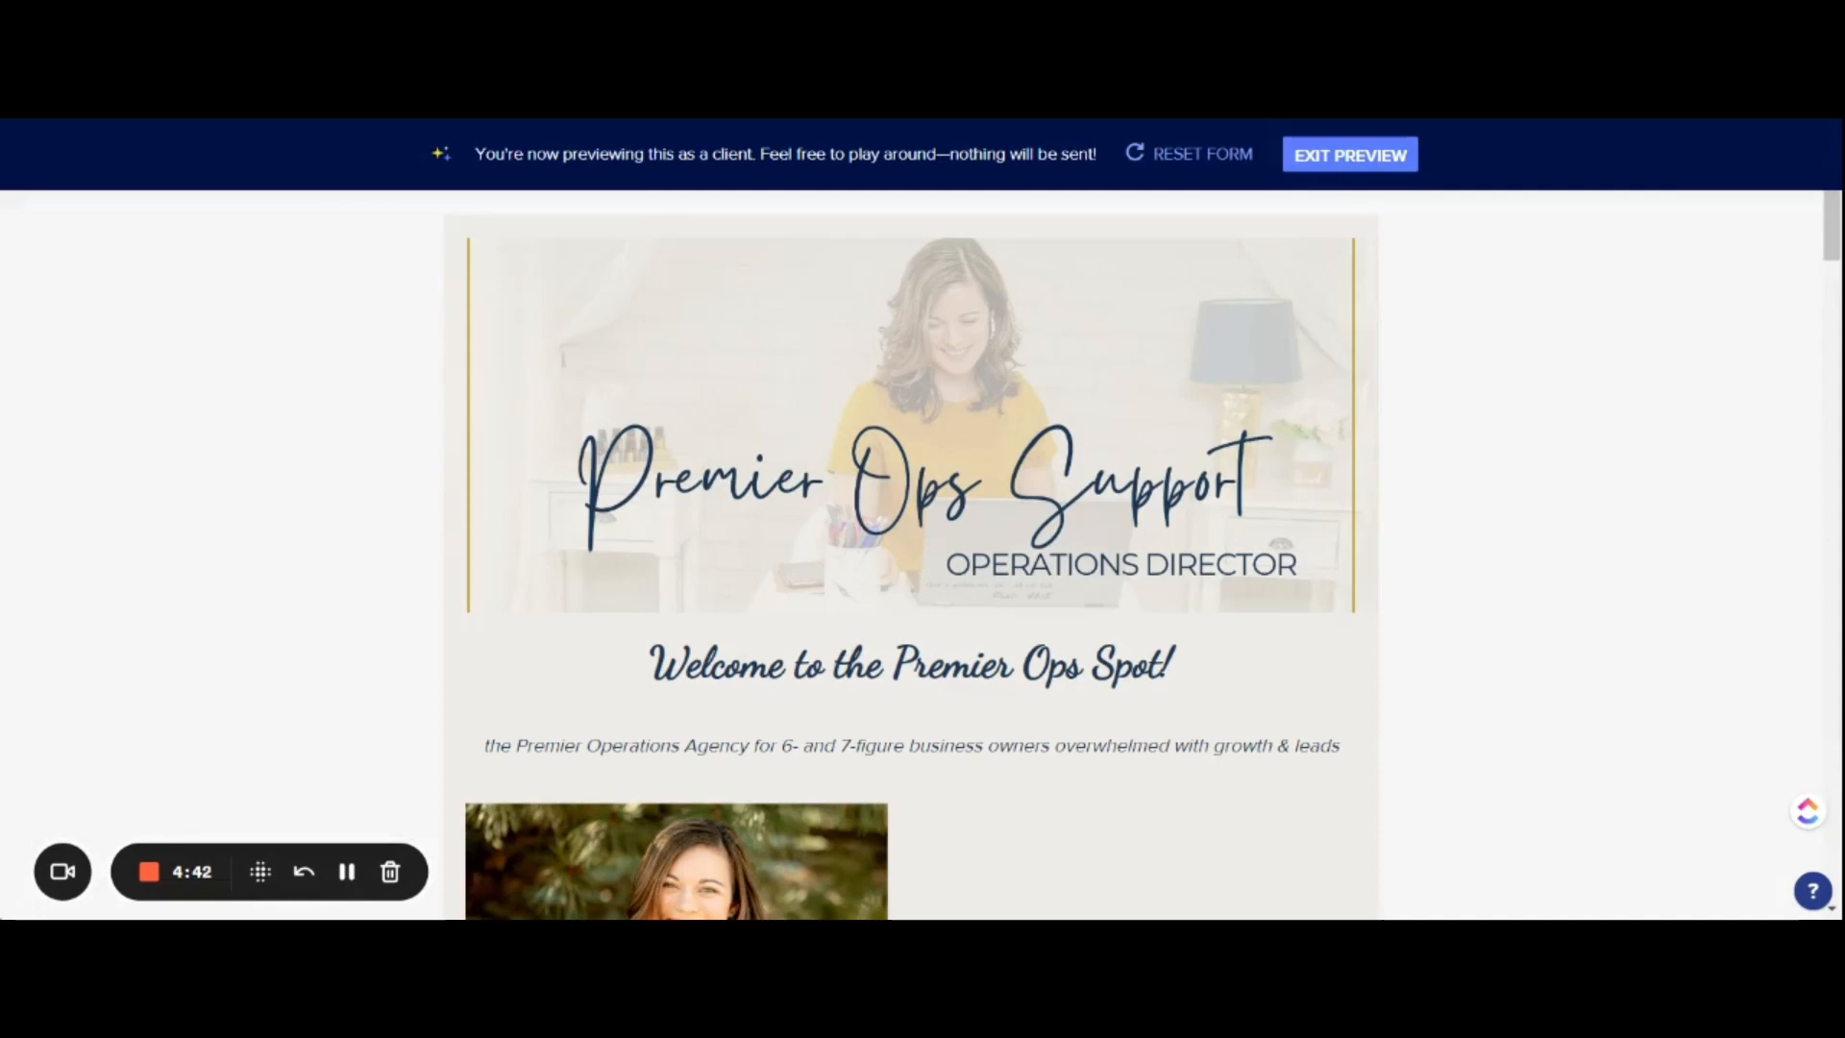
pyautogui.scroll(-6, 1548, 502)
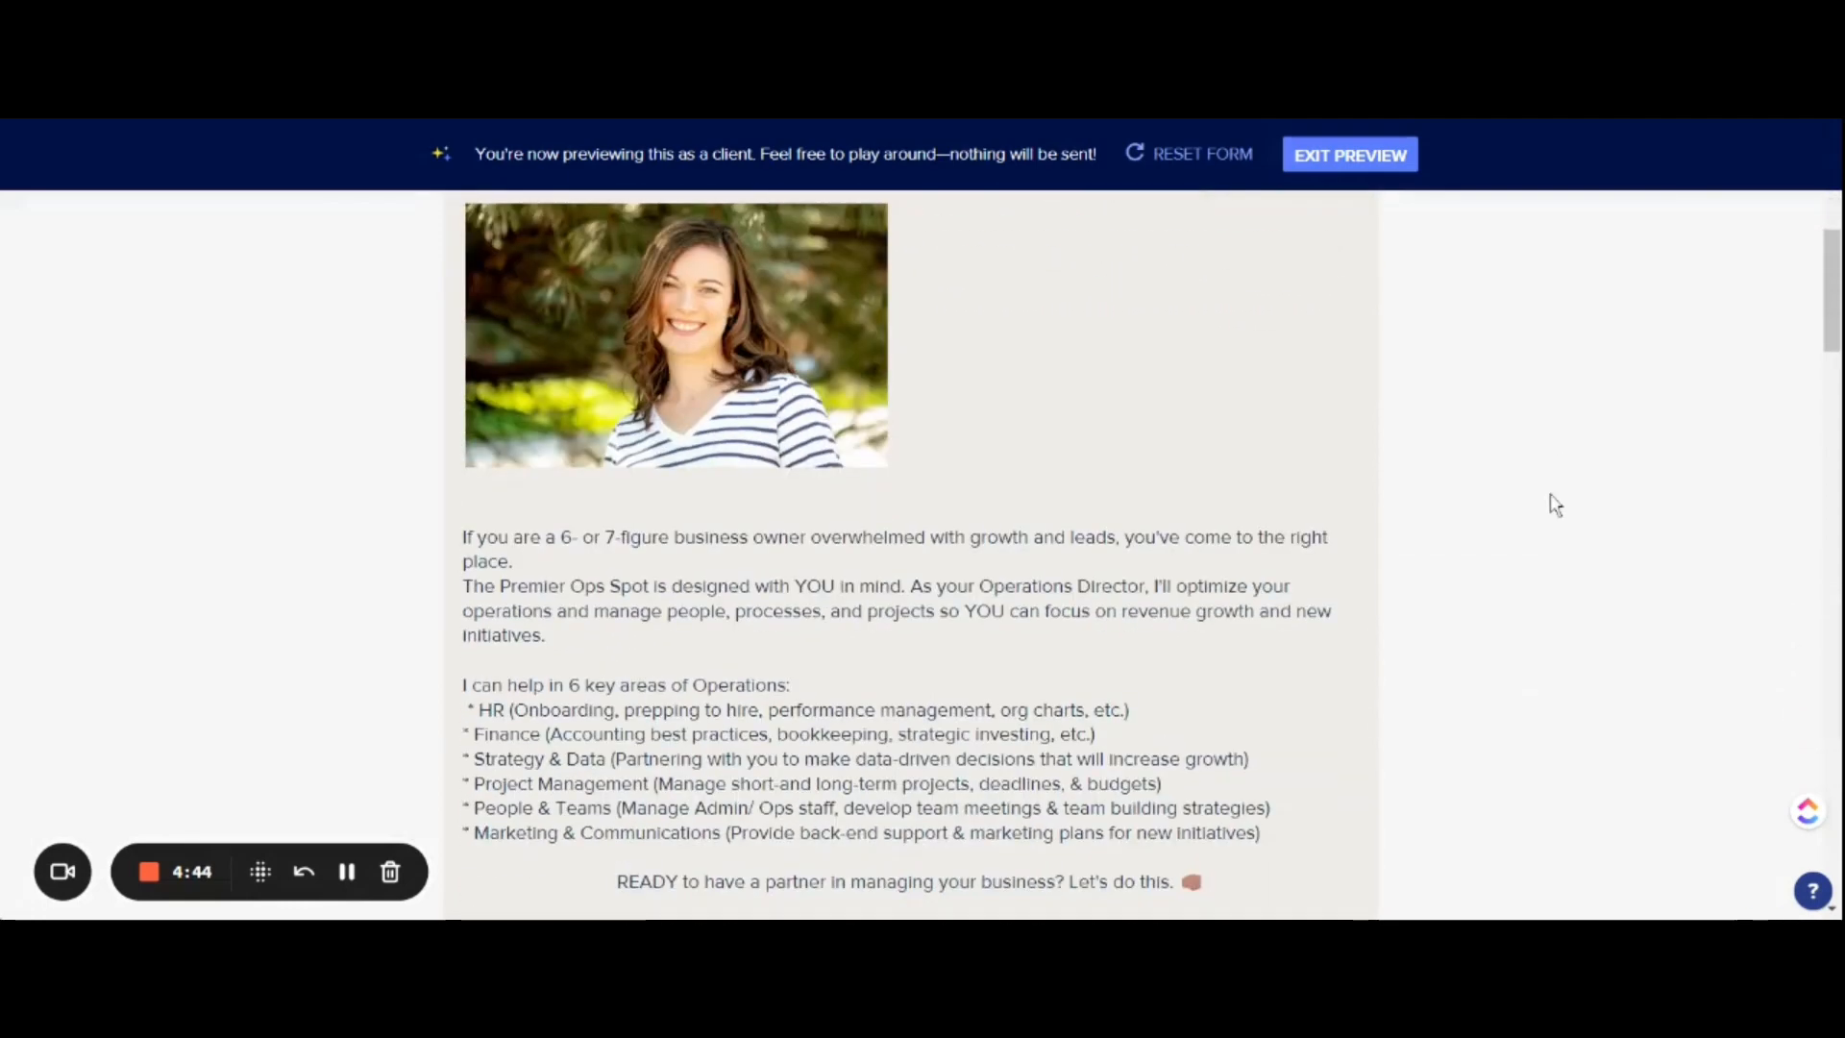
pyautogui.scroll(-1, 1552, 502)
pyautogui.scroll(4, 976, 577)
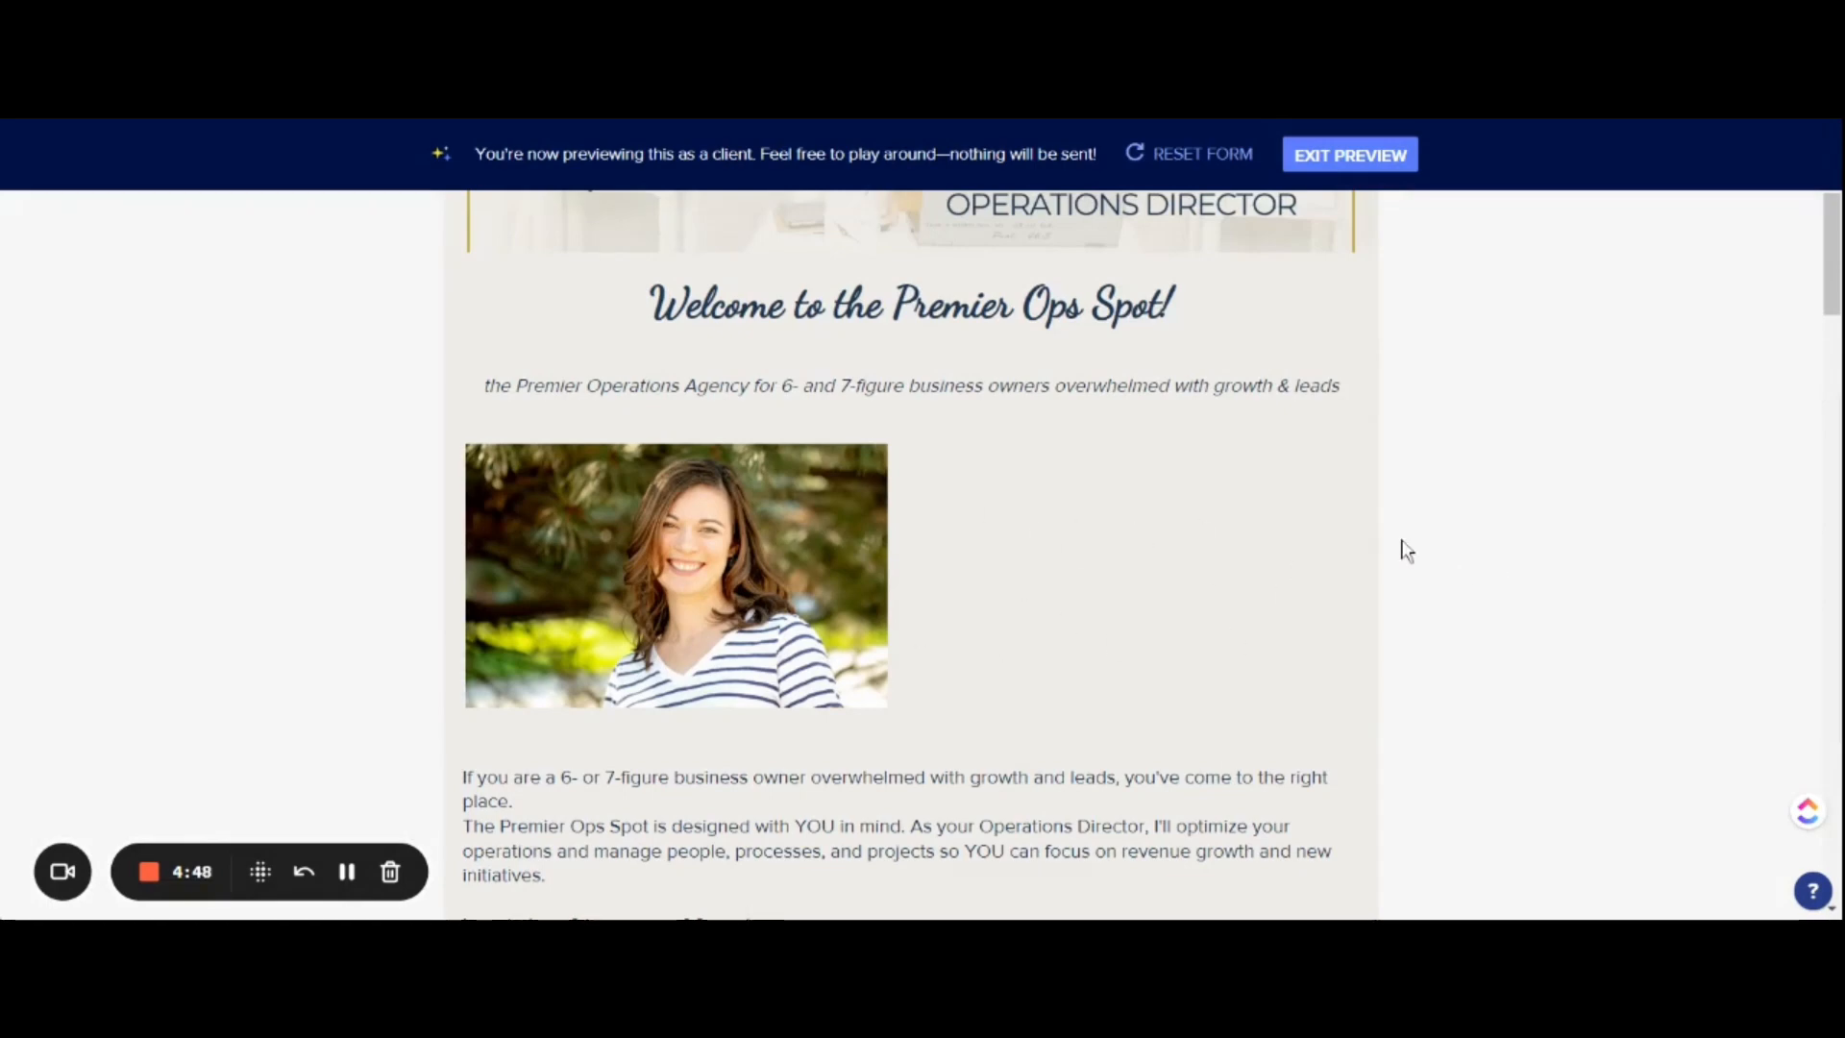
pyautogui.scroll(-6, 1406, 549)
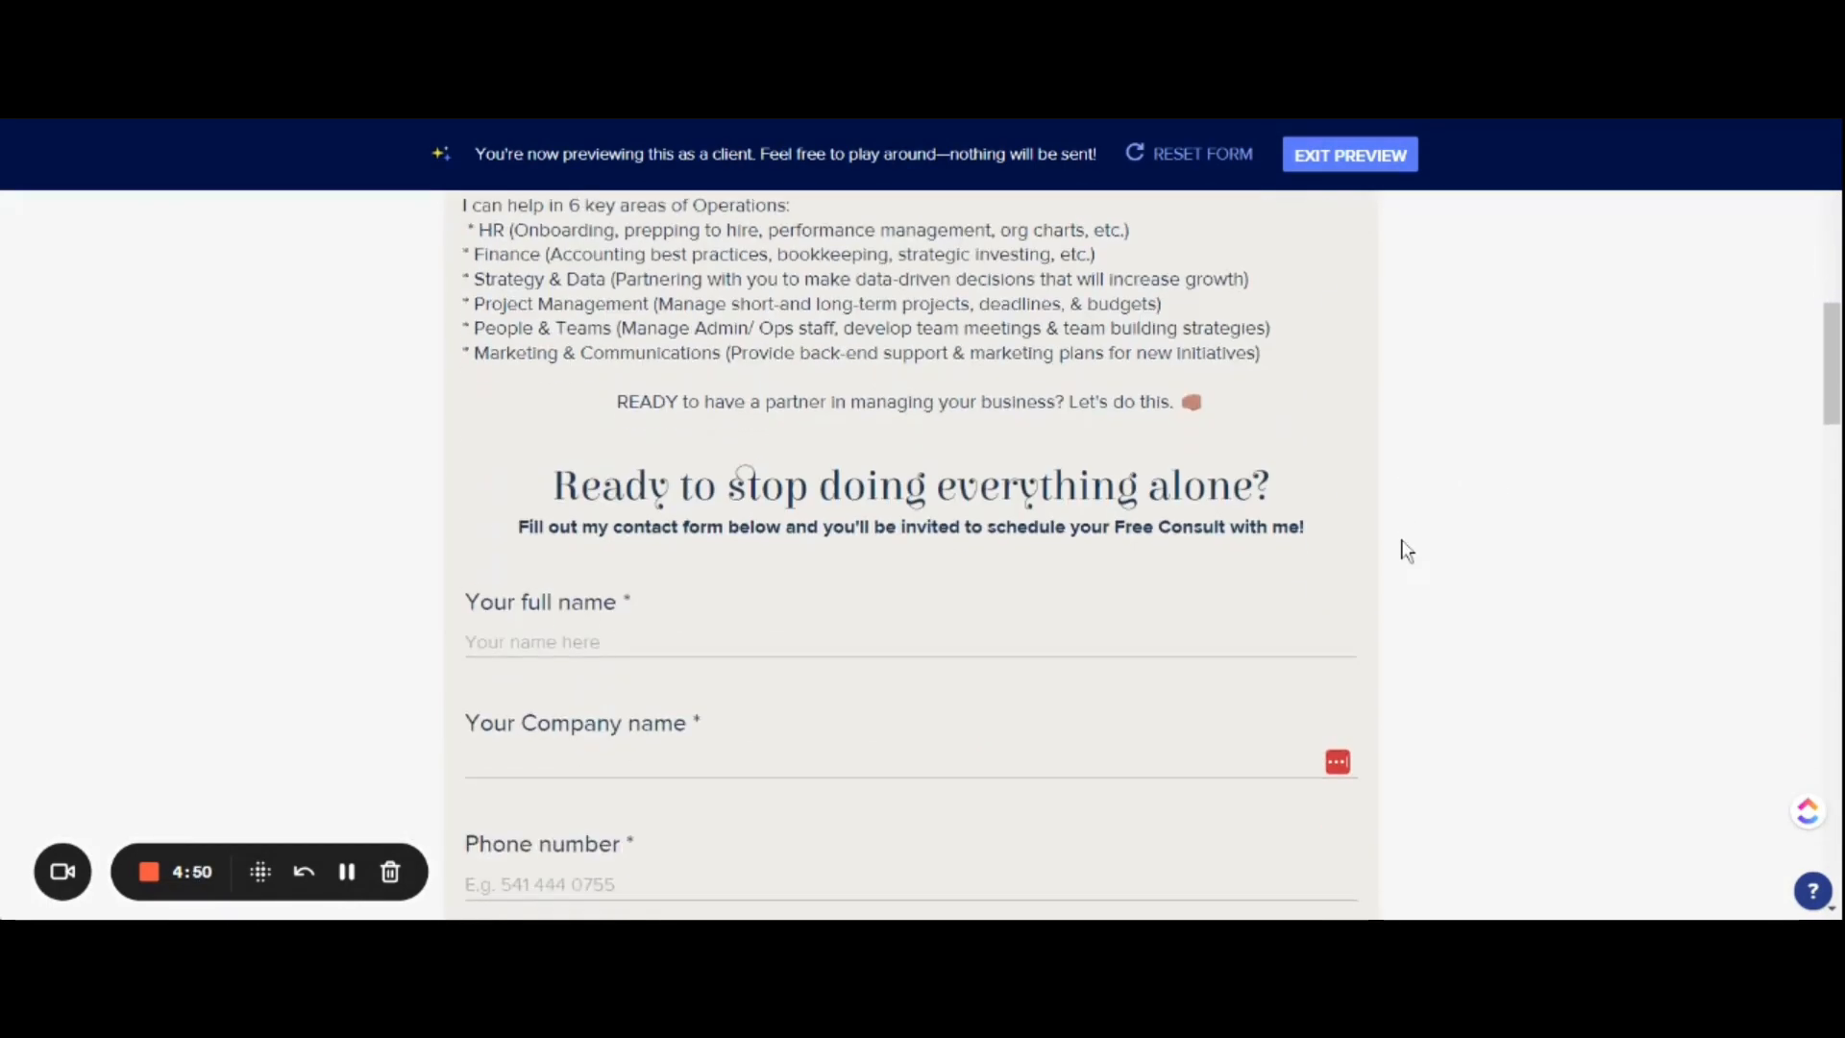
pyautogui.scroll(-1, 1405, 549)
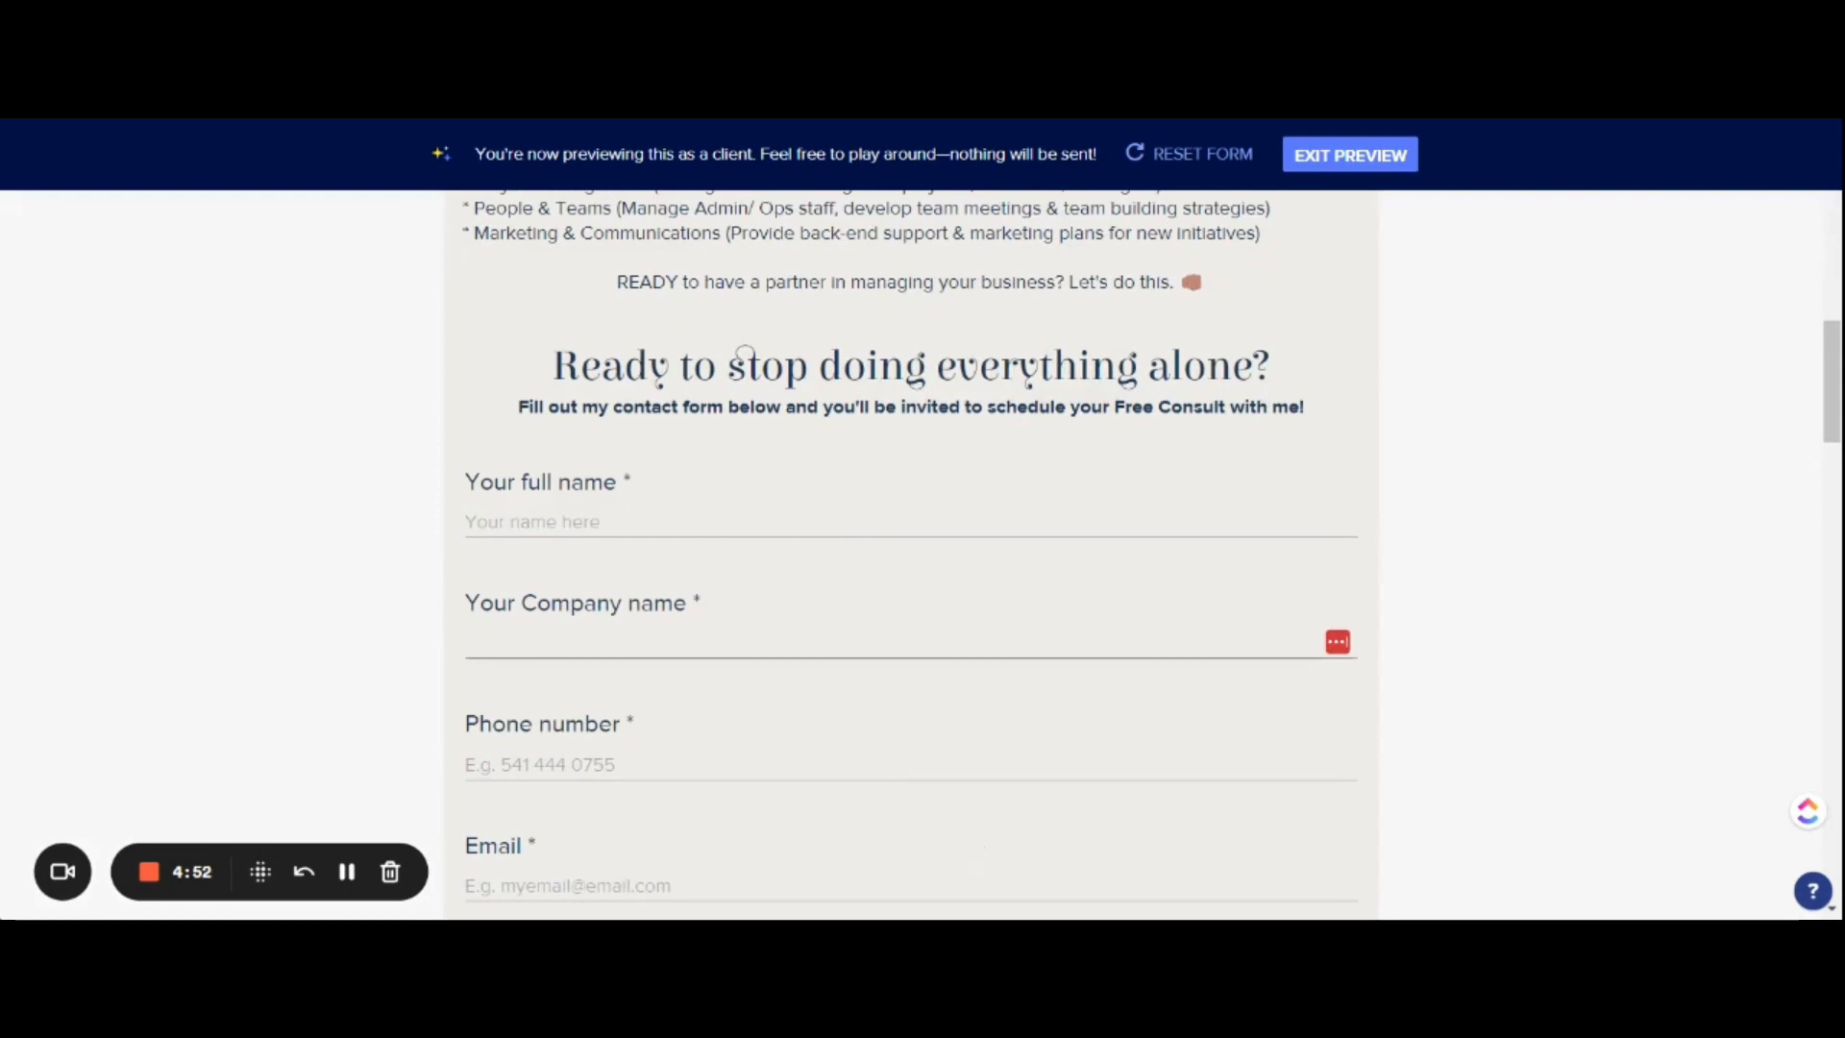
pyautogui.scroll(-12, 1333, 642)
pyautogui.scroll(-8, 1334, 643)
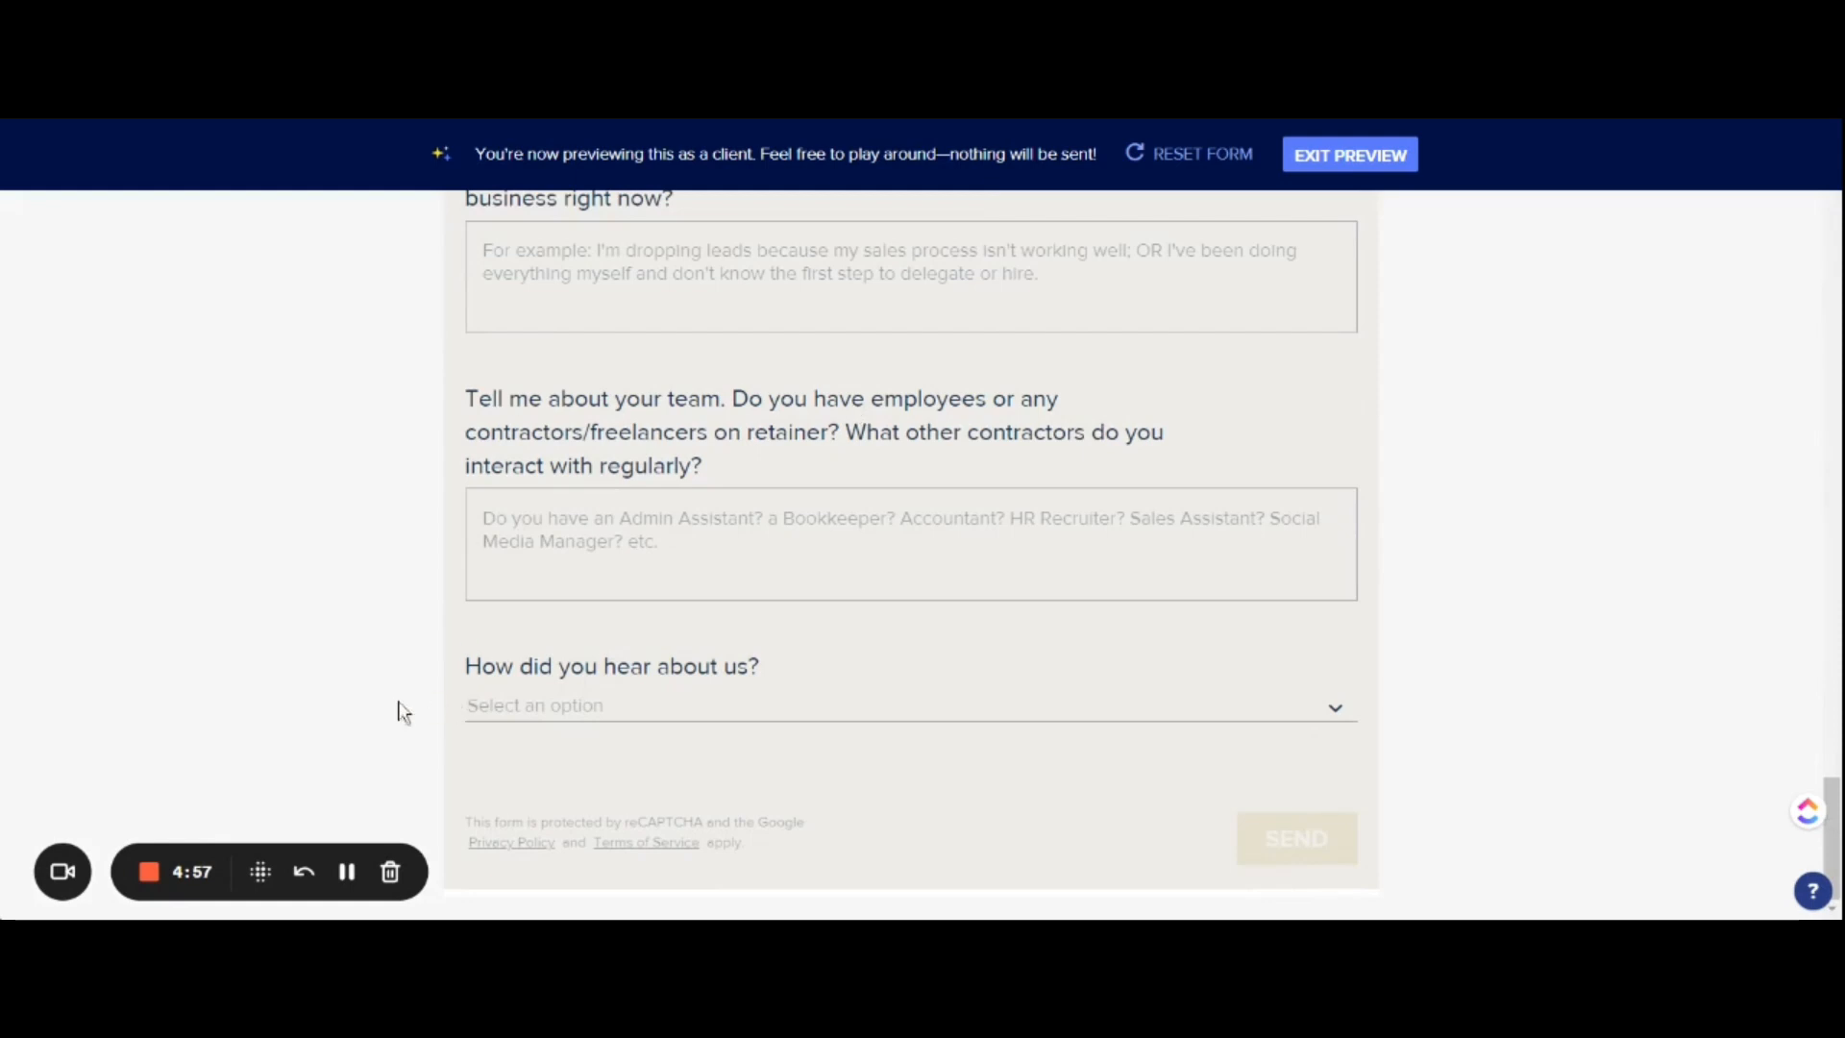
pyautogui.click(347, 872)
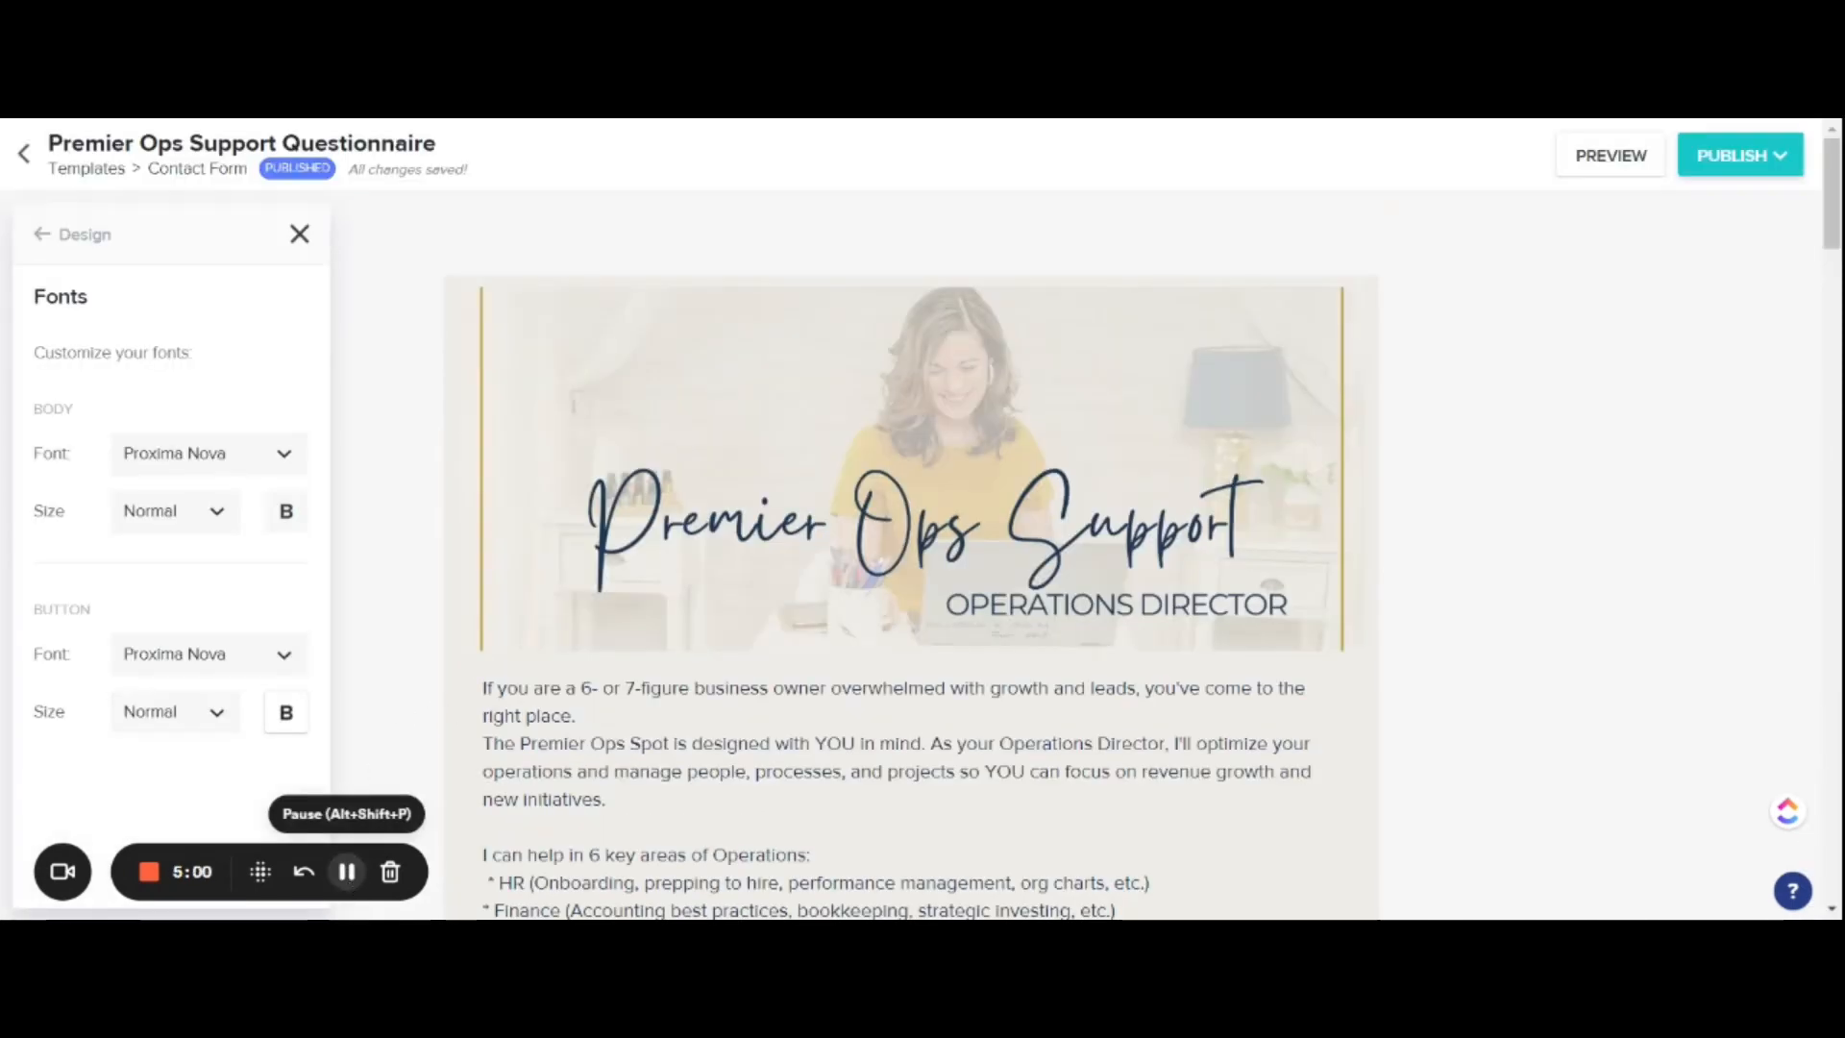